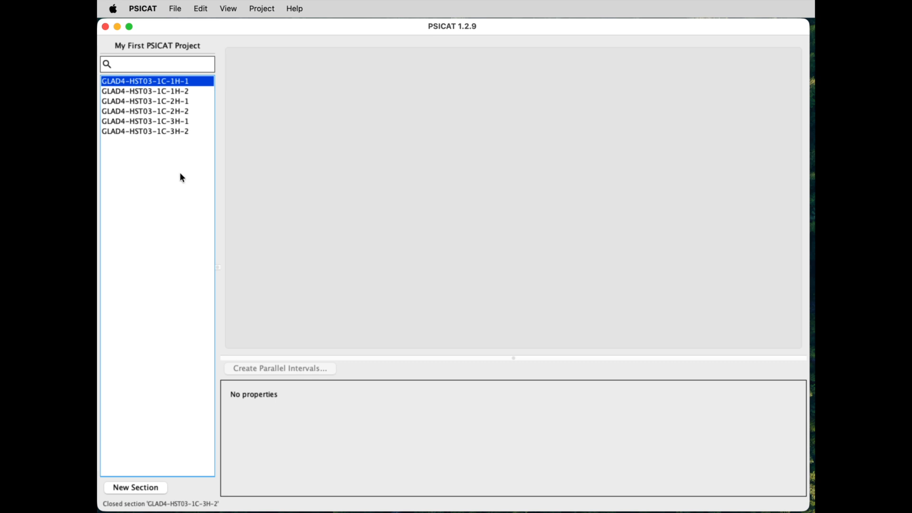
Open the section GLAD4-HST03-1C-1H-1 and zoom its diagram in once and back out once.
{"action": "double_click", "coordinate": [174, 85]}
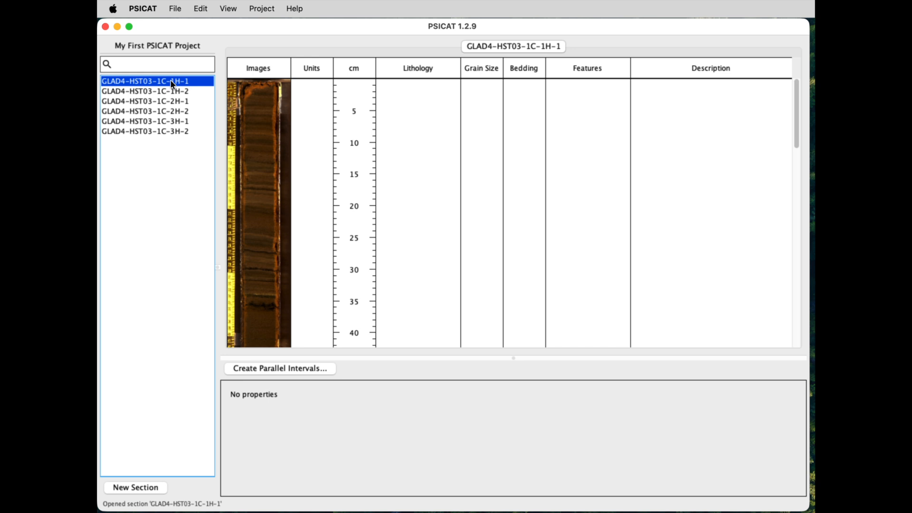
{"action": "left_click", "coordinate": [237, 9]}
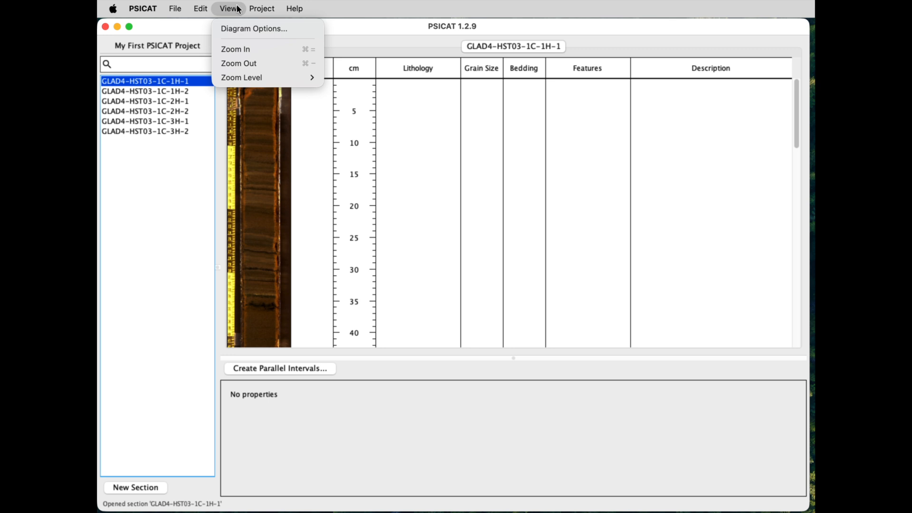
{"action": "left_click", "coordinate": [248, 50]}
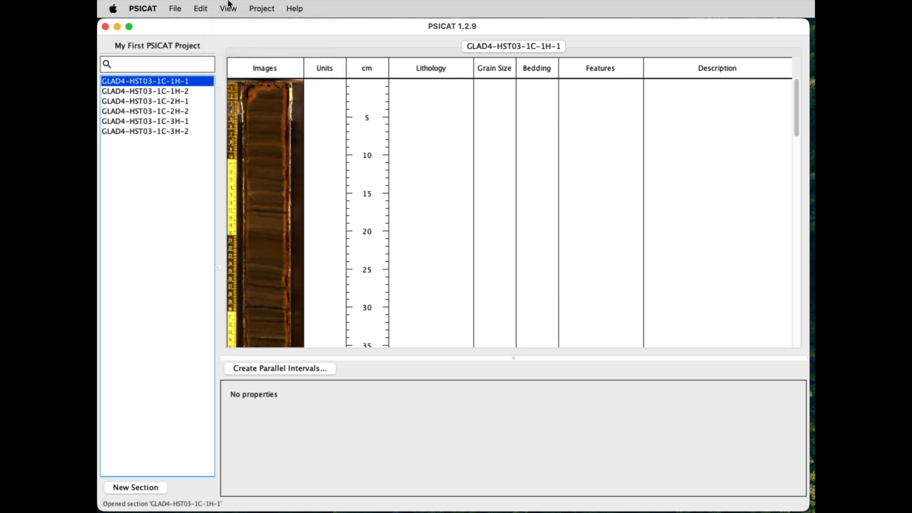
{"action": "left_click", "coordinate": [229, 5]}
{"action": "left_click", "coordinate": [236, 64]}
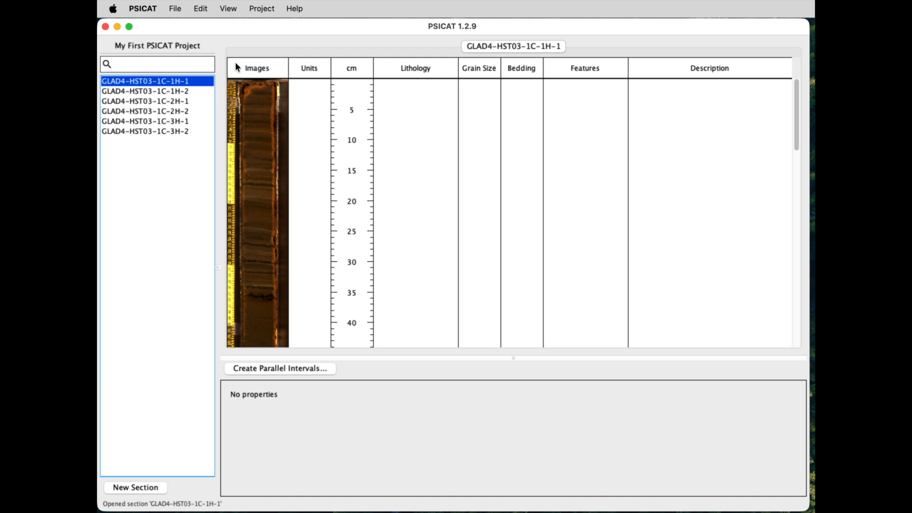
Magnify the core diagram through several zoom increments, then reduce it again to a wider depth range.
{"action": "key", "text": "super+equal"}
{"action": "key", "text": "super+equal"}
{"action": "key", "text": "super+equal"}
{"action": "key", "text": "super+equal"}
{"action": "key", "text": "super+equal"}
{"action": "key", "text": "super+equal"}
{"action": "key", "text": "super+minus"}
{"action": "key", "text": "super+minus"}
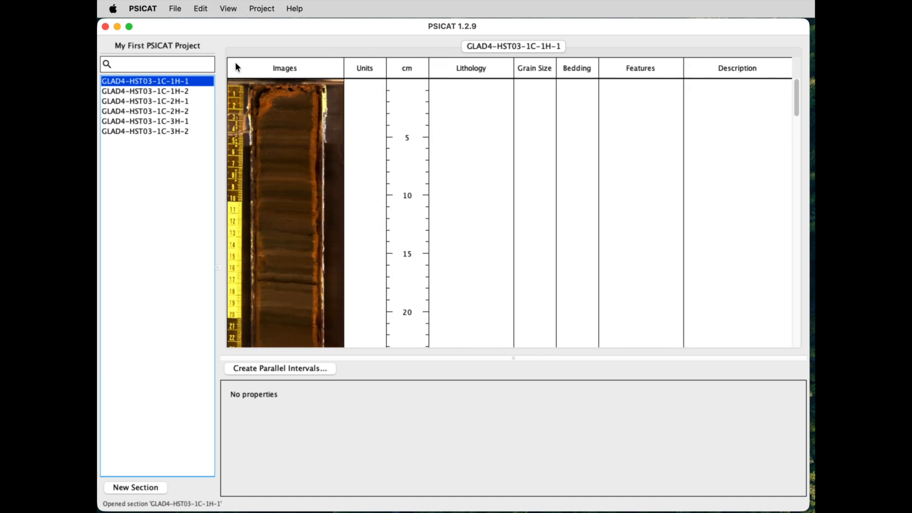
{"action": "key", "text": "super+minus"}
{"action": "key", "text": "super+minus"}
{"action": "key", "text": "super+minus"}
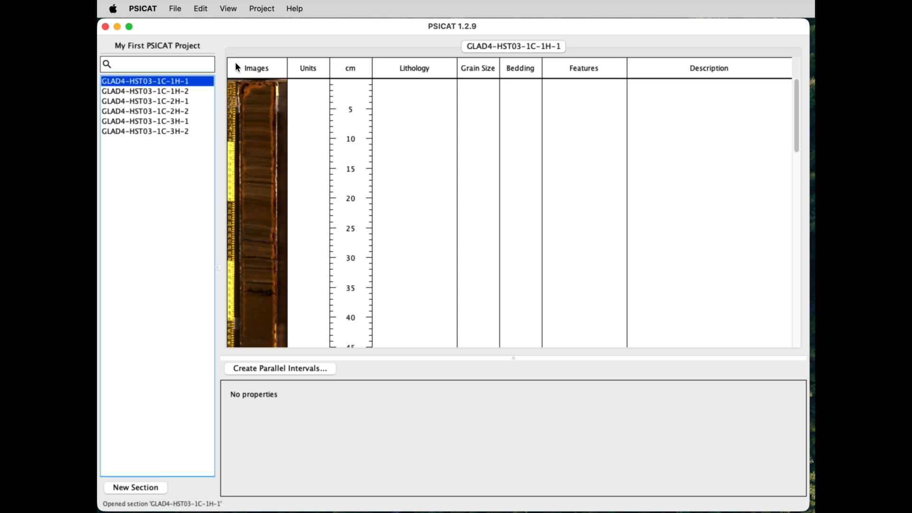
Set the diagram's zoom level to the 10 cm preset.
{"action": "left_click", "coordinate": [227, 8]}
{"action": "mouse_move", "coordinate": [253, 82]}
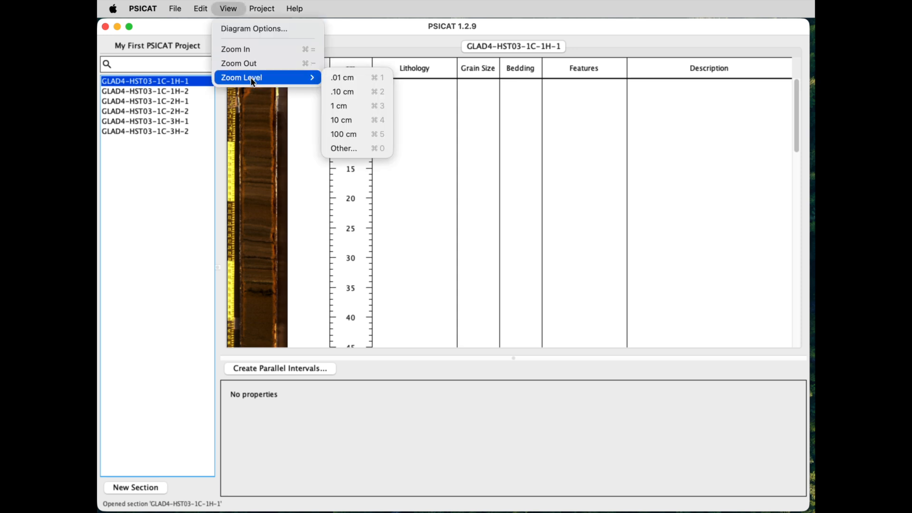
{"action": "left_click", "coordinate": [354, 122]}
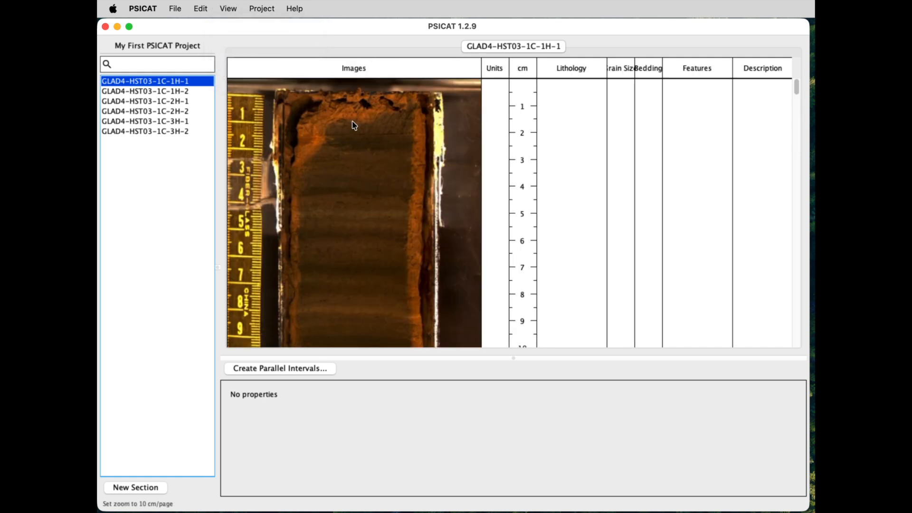
Set the diagram's zoom level to a custom value of 40 cm per page.
{"action": "left_click", "coordinate": [228, 9]}
{"action": "mouse_move", "coordinate": [268, 79]}
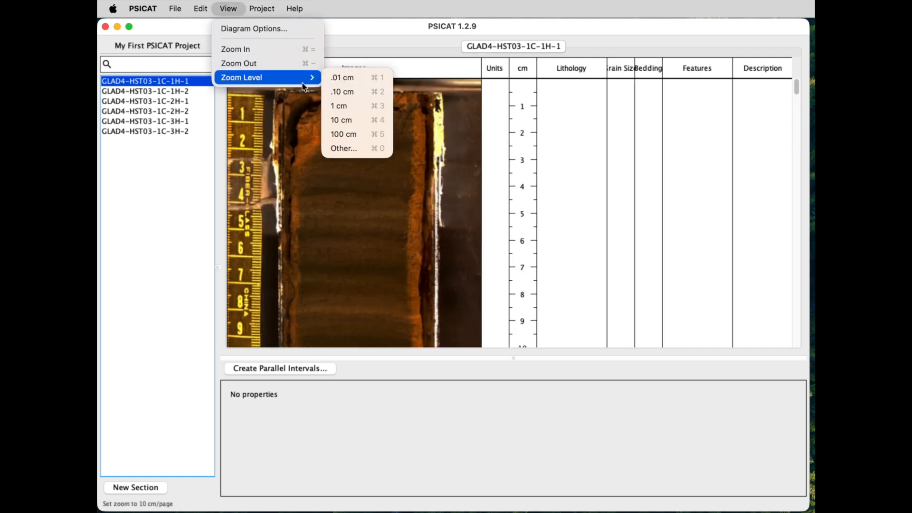
{"action": "left_click", "coordinate": [344, 147]}
{"action": "type", "text": "40"}
{"action": "left_click", "coordinate": [523, 296]}
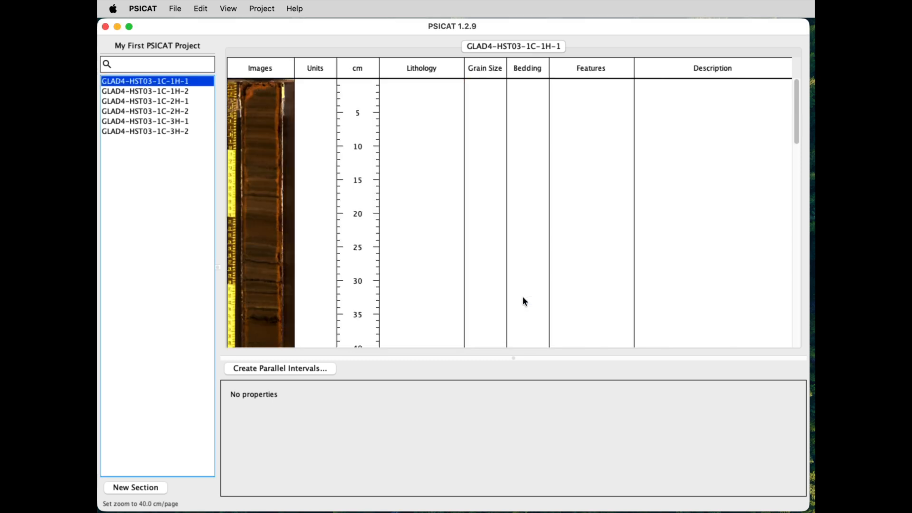
Zoom in four increments from the custom level to inspect the core image, and zoom back out three increments.
{"action": "key", "text": "super+equal"}
{"action": "key", "text": "super+equal"}
{"action": "key", "text": "super+equal"}
{"action": "key", "text": "super+equal"}
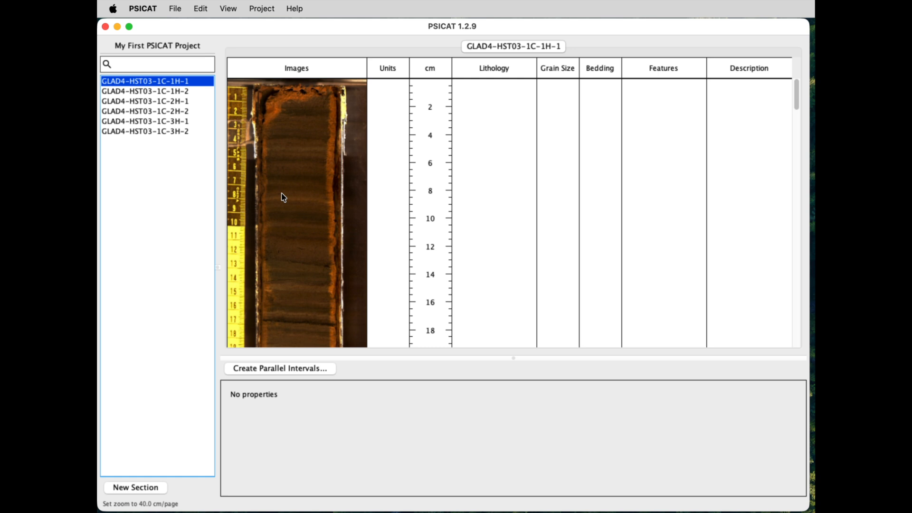
{"action": "key", "text": "super+minus"}
{"action": "key", "text": "super+minus"}
{"action": "key", "text": "super+minus"}
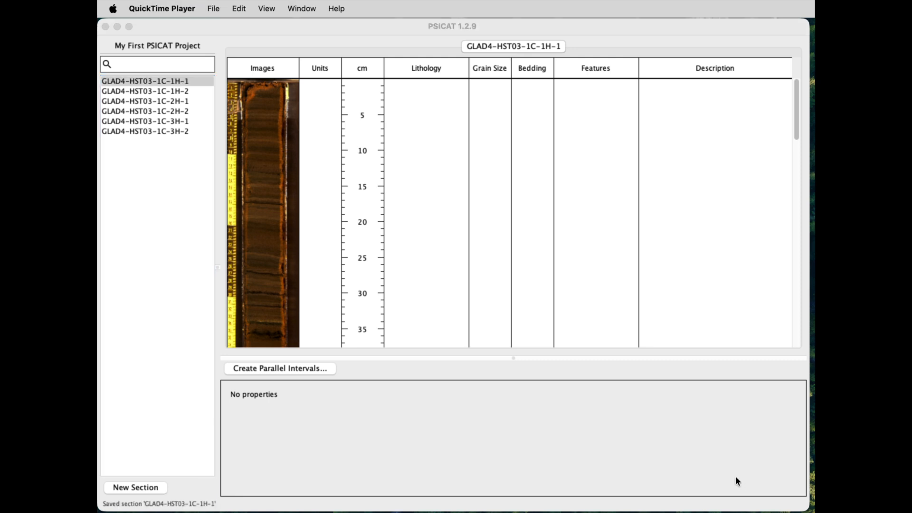
Add a feature at about 9.75 cm and a bedding interval from 0 to about 16 cm.
{"action": "left_click", "coordinate": [735, 476]}
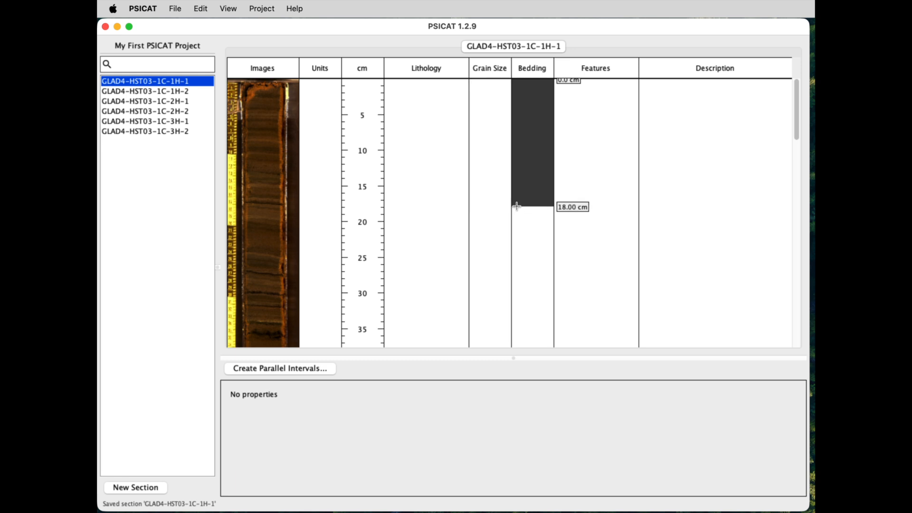
{"action": "left_click", "coordinate": [564, 148]}
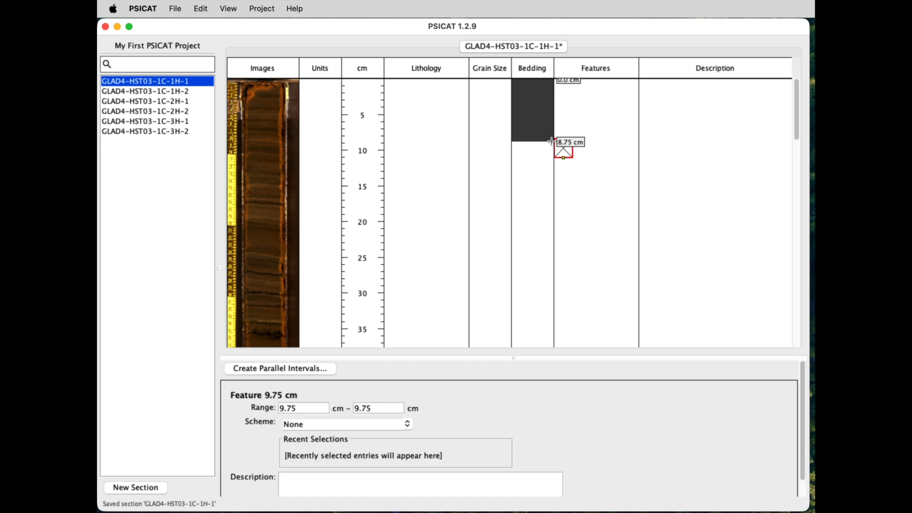
{"action": "left_click", "coordinate": [534, 192]}
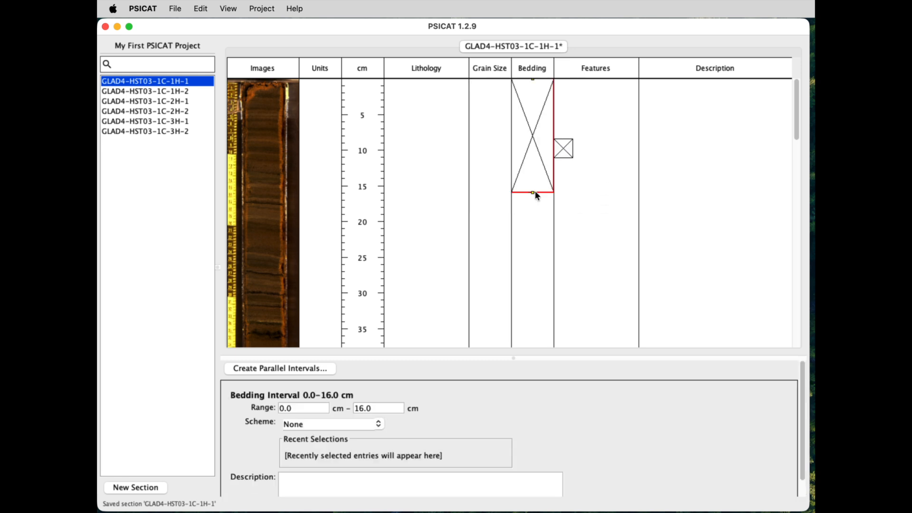
Add a grain size interval from 0 to about 22.25 cm and three contiguous lithology intervals ending at about 11.75, 23 and 33.25 cm.
{"action": "left_click", "coordinate": [485, 236]}
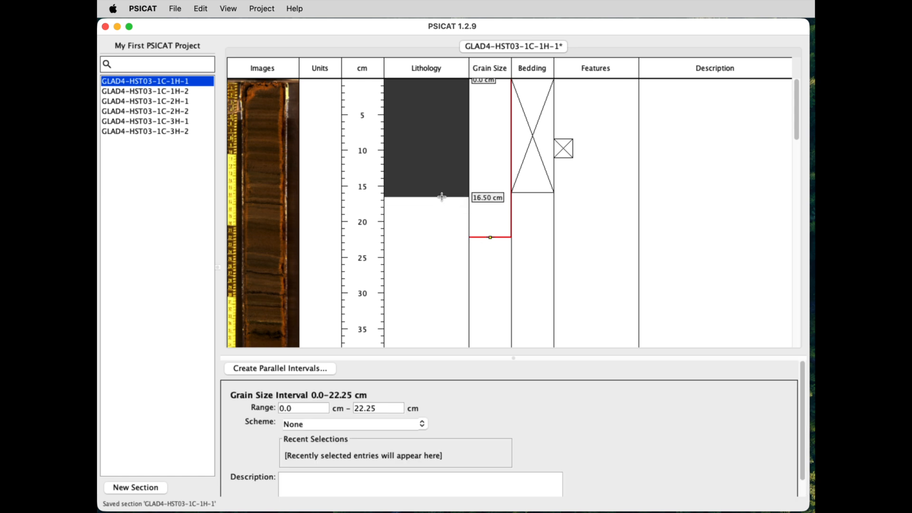
{"action": "left_click", "coordinate": [432, 163]}
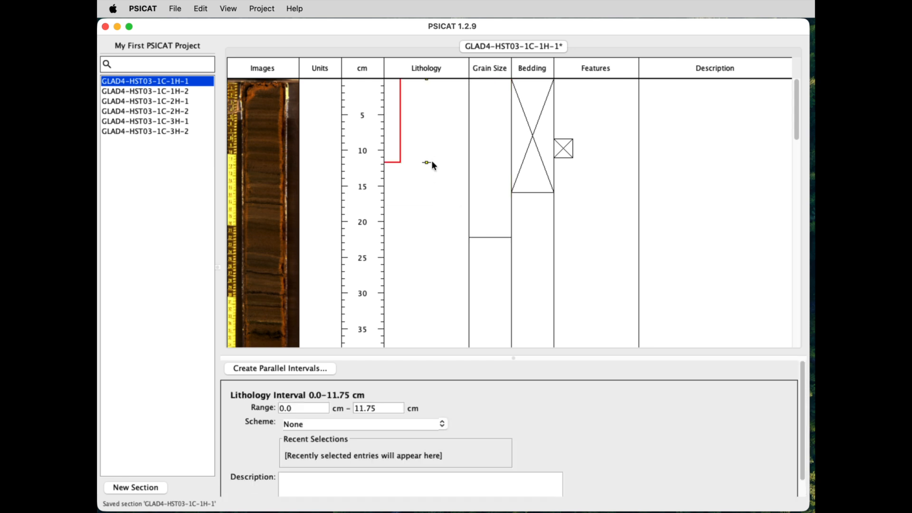
{"action": "left_click", "coordinate": [427, 242]}
{"action": "left_click", "coordinate": [433, 315]}
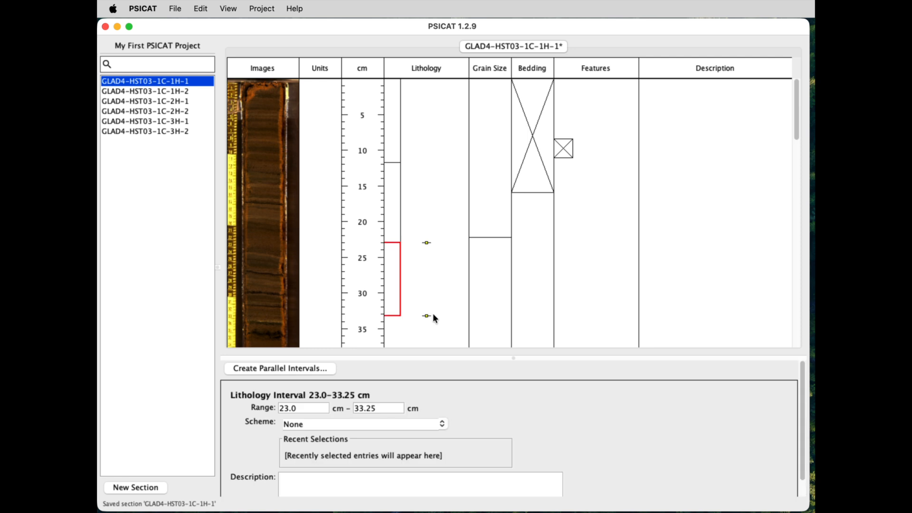
Create two contiguous unit intervals, from 0 to 10 cm and from 10 to about 22.75 cm.
{"action": "left_click", "coordinate": [321, 150]}
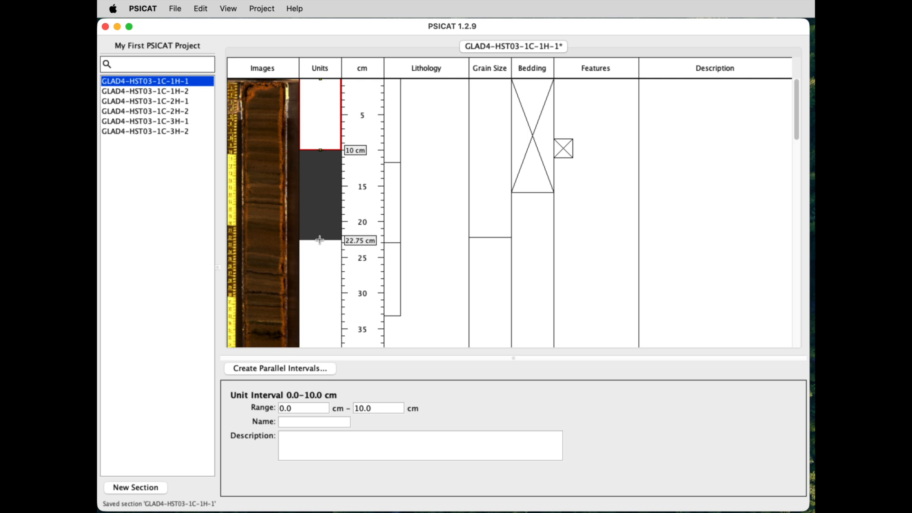
{"action": "left_click", "coordinate": [319, 240]}
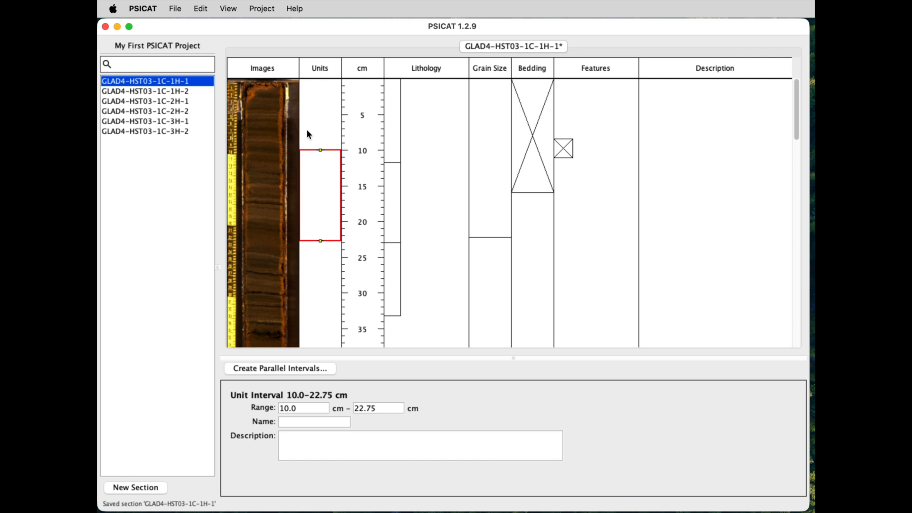
Select existing intervals in the Units, Lithology, Grain Size and Bedding columns in turn to view their properties.
{"action": "left_click", "coordinate": [321, 108]}
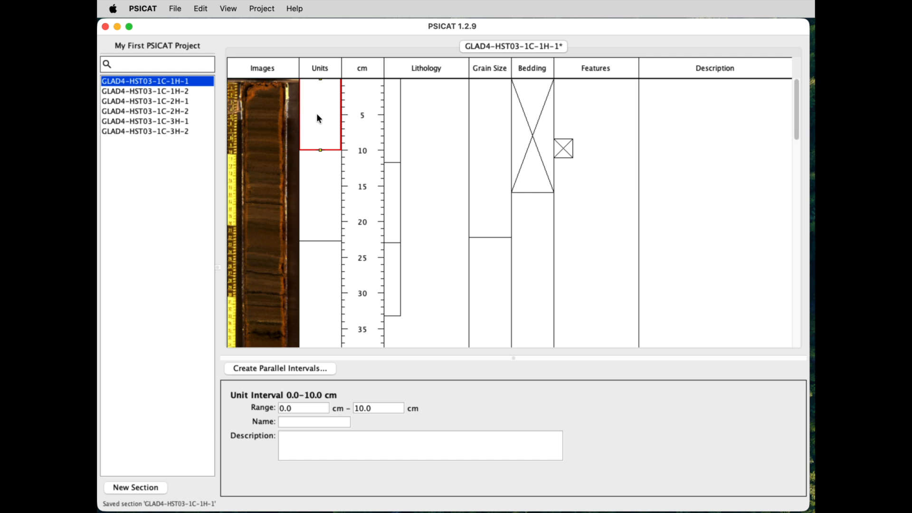
{"action": "left_click", "coordinate": [391, 126]}
{"action": "left_click", "coordinate": [393, 177]}
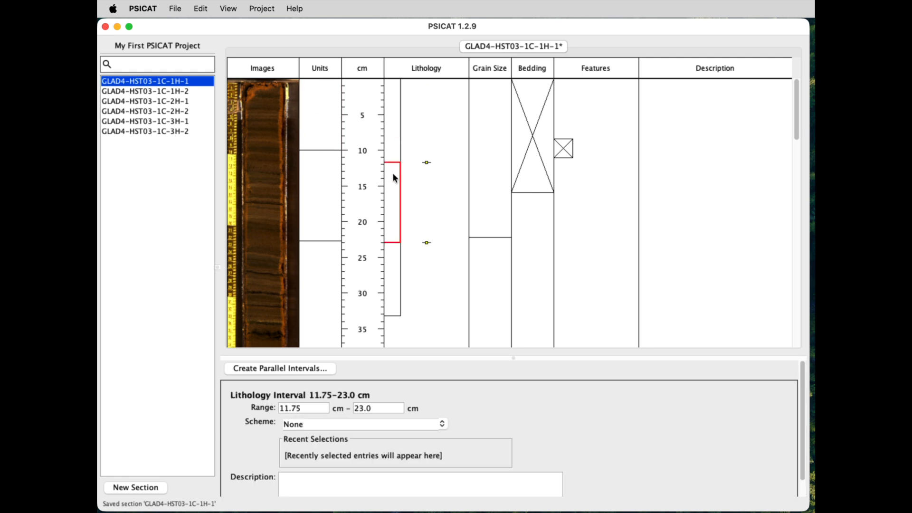
{"action": "left_click", "coordinate": [500, 135]}
{"action": "left_click", "coordinate": [526, 129]}
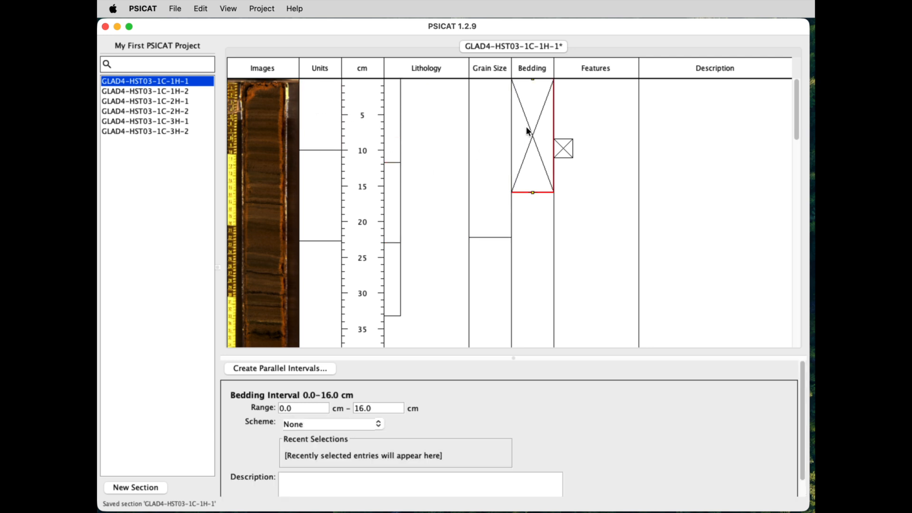
Place another feature at about 11.75 cm, just below the one at 9.75 cm.
{"action": "left_click", "coordinate": [564, 149]}
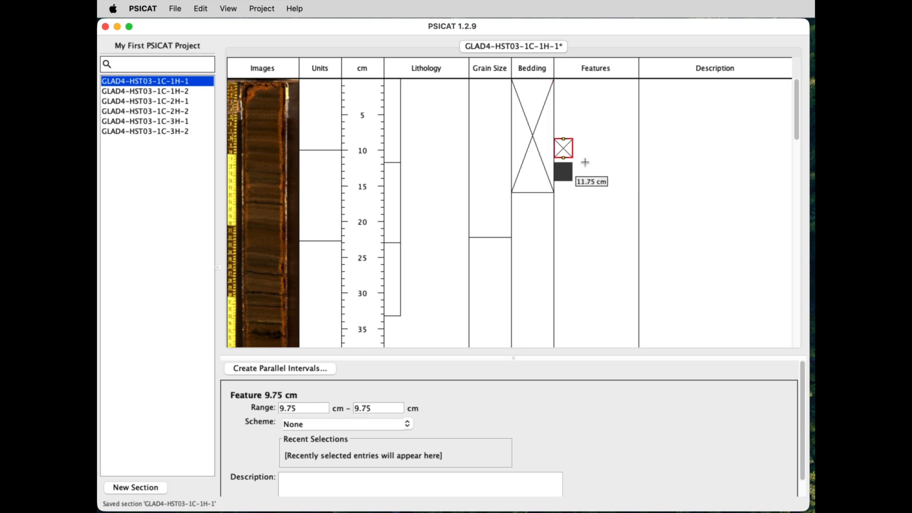
{"action": "left_click", "coordinate": [585, 163]}
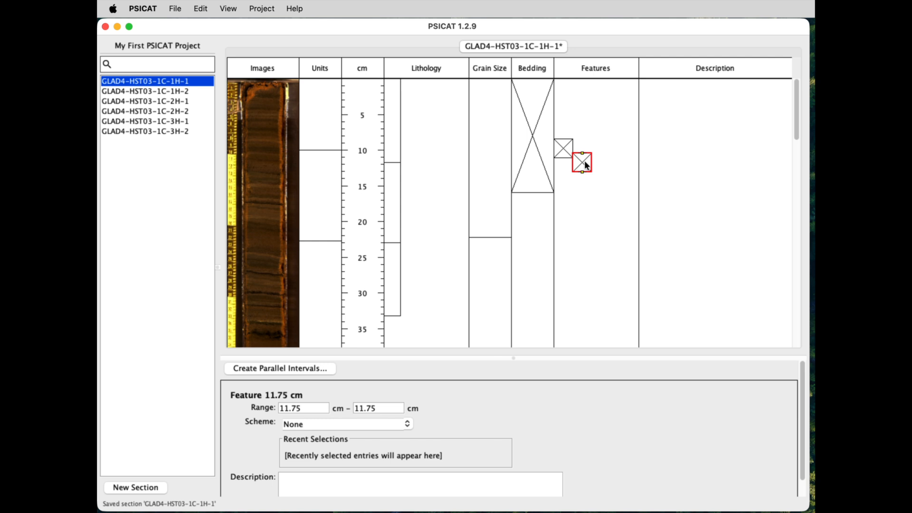
Give the bedding interval the scheme "Bedded, very thinly" and the description "Here are my notes".
{"action": "left_click", "coordinate": [523, 154]}
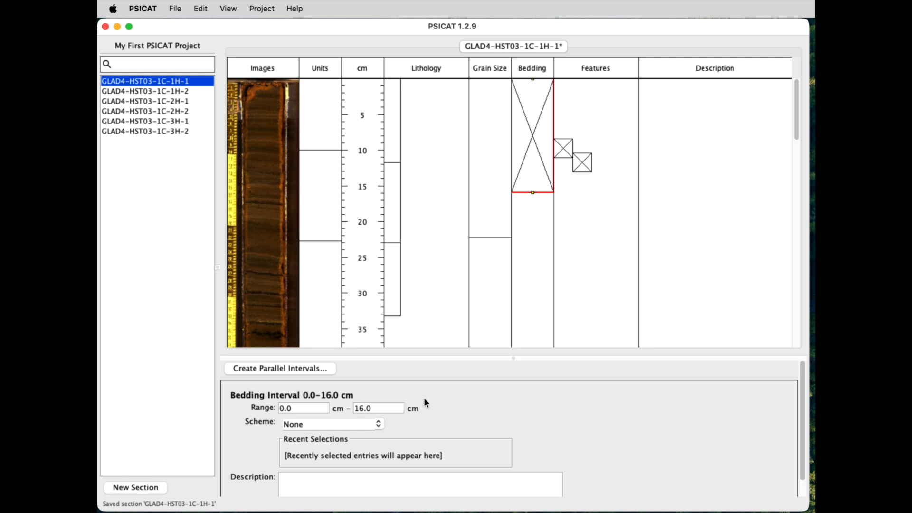
{"action": "scroll", "coordinate": [423, 398], "scroll_direction": "down", "scroll_amount": 1}
{"action": "left_click", "coordinate": [305, 399]}
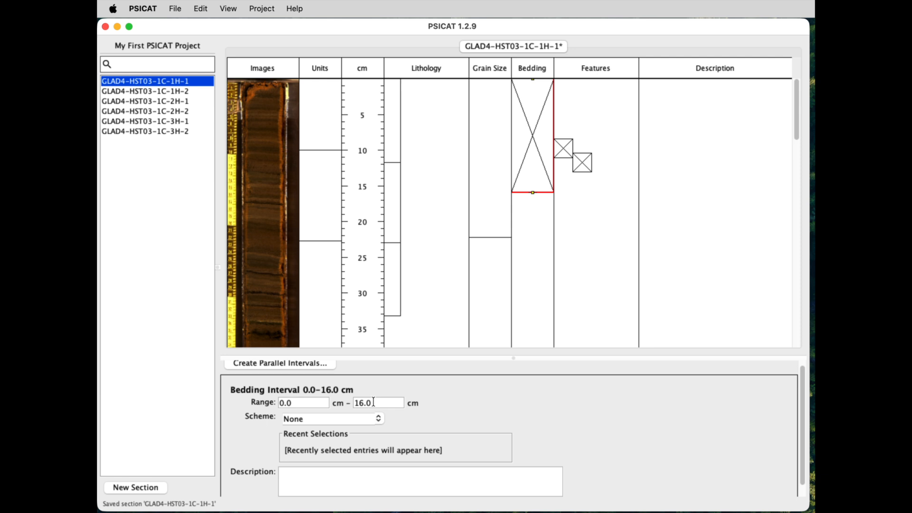
{"action": "left_click", "coordinate": [379, 419]}
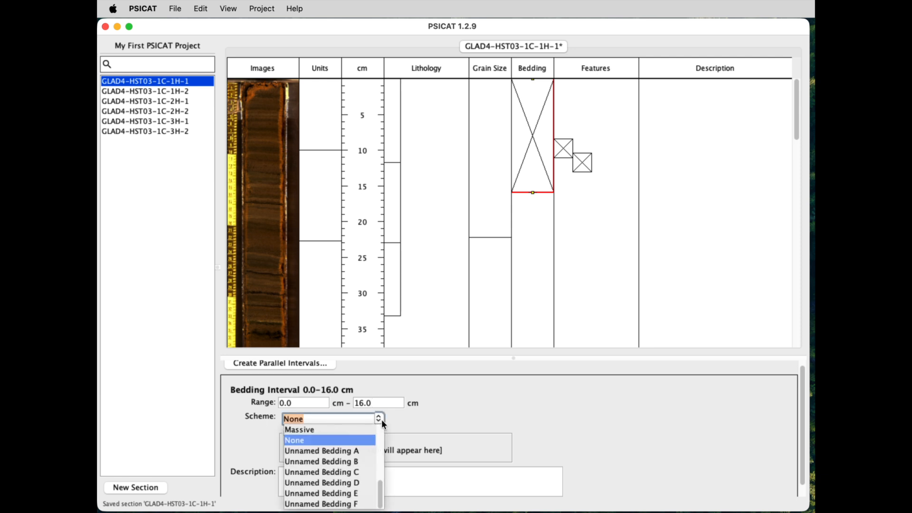
{"action": "scroll", "coordinate": [377, 438], "scroll_direction": "up", "scroll_amount": 3}
{"action": "left_click_drag", "start_coordinate": [377, 458], "coordinate": [380, 438]}
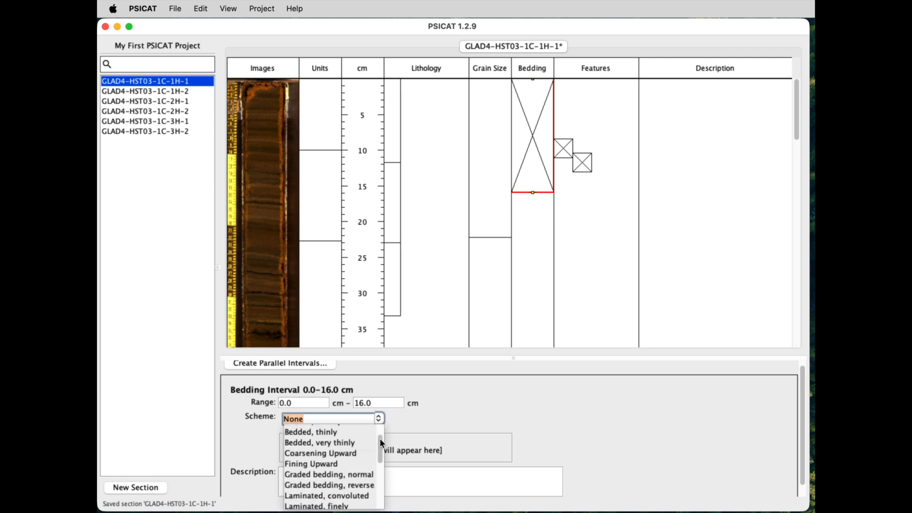
{"action": "left_click", "coordinate": [340, 443]}
{"action": "left_click", "coordinate": [334, 477]}
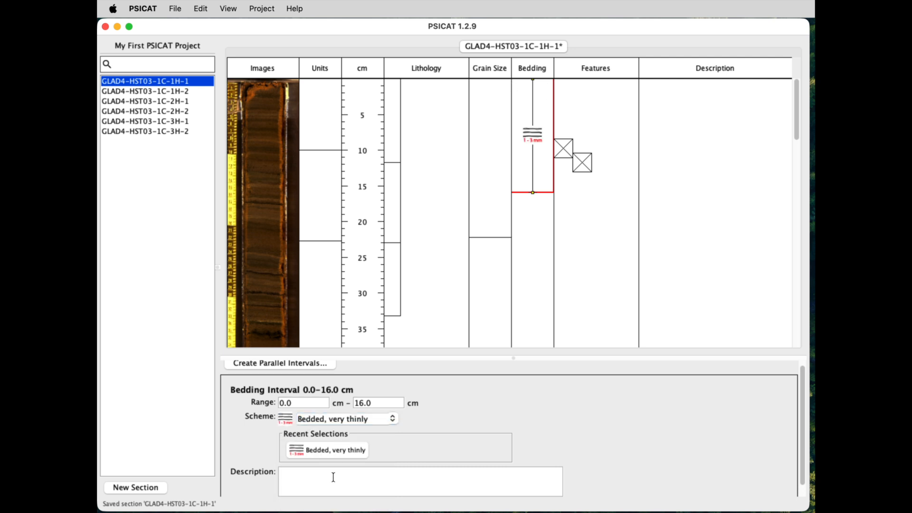
{"action": "type", "text": "Here are my notes"}
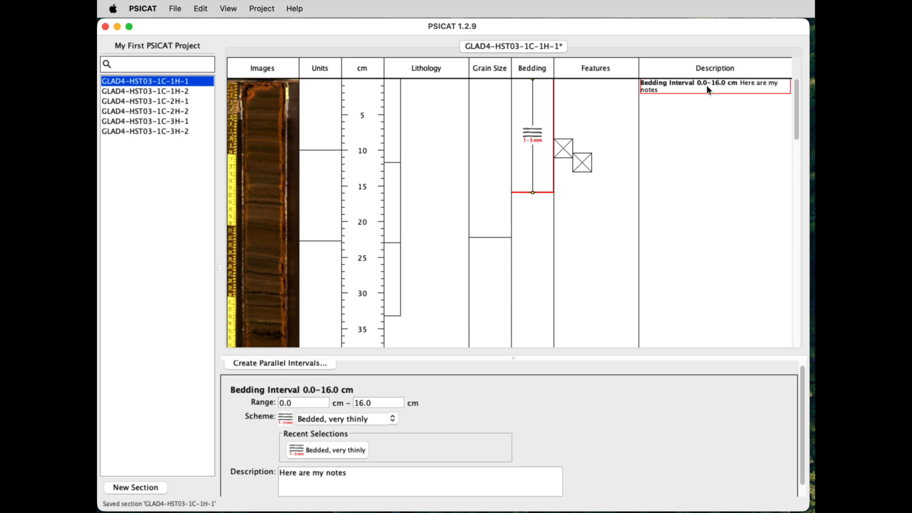
Enter "Unit description" as the description of the first unit interval, 0 to 10 cm.
{"action": "left_click", "coordinate": [565, 149]}
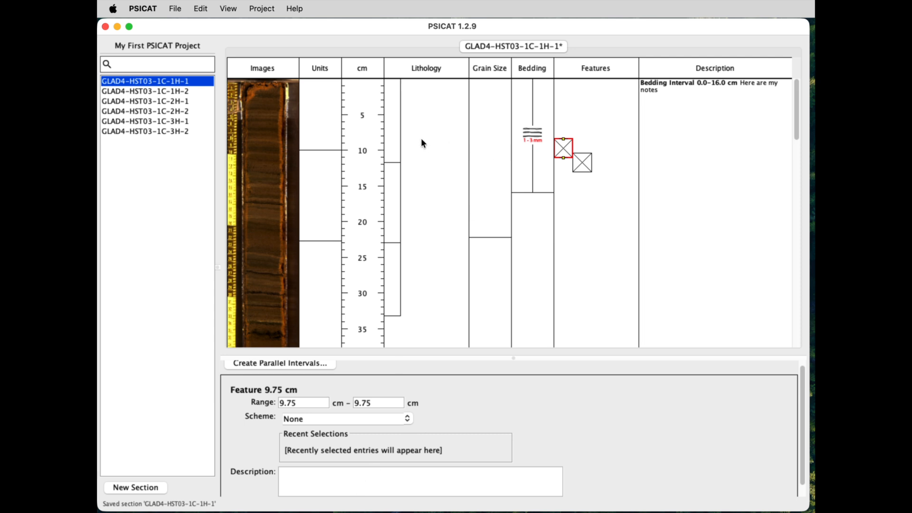
{"action": "left_click", "coordinate": [394, 129]}
{"action": "left_click", "coordinate": [327, 131]}
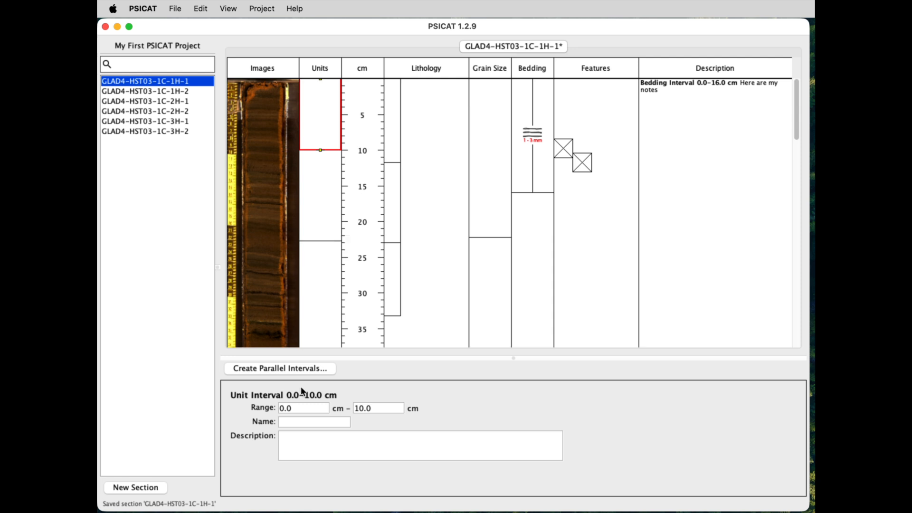
{"action": "left_click", "coordinate": [297, 443]}
{"action": "type", "text": "Unit description"}
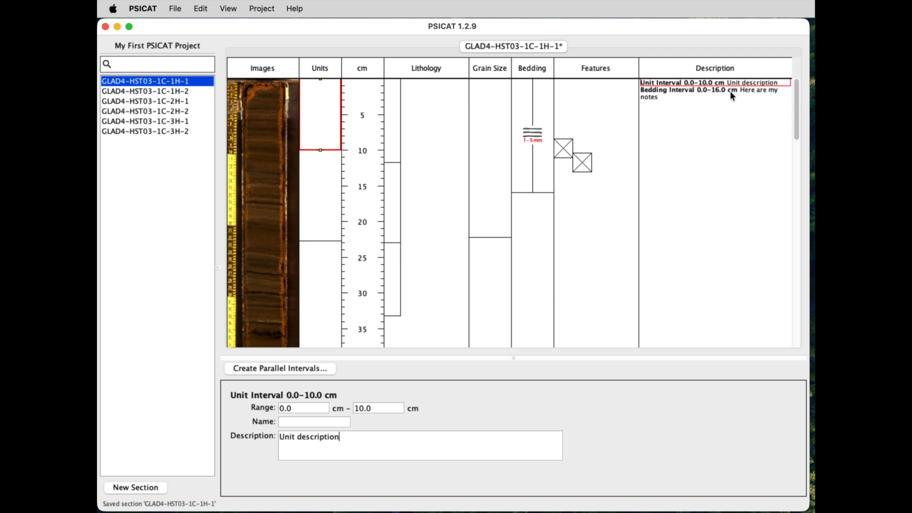
Enter "Lithology description" as the description of the first lithology interval, 0 to 11.75 cm.
{"action": "left_click", "coordinate": [408, 162]}
{"action": "left_click", "coordinate": [334, 475]}
{"action": "type", "text": "Lithology description"}
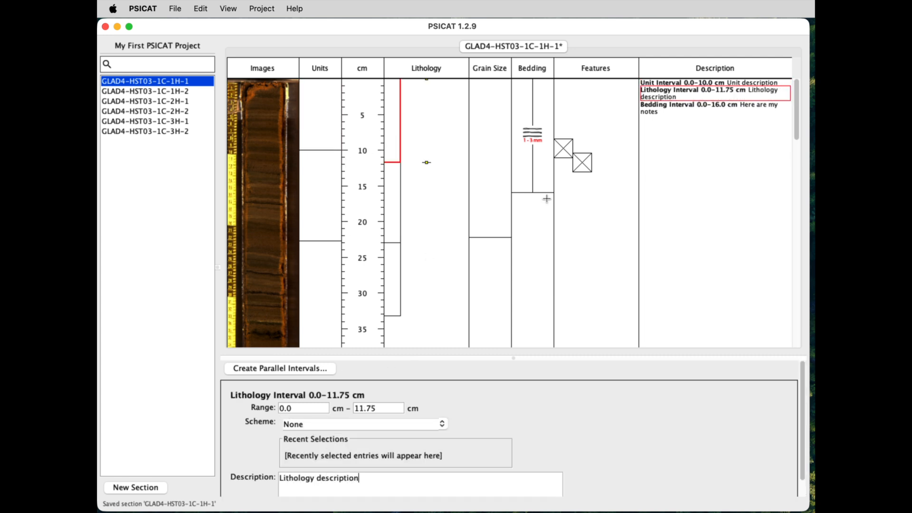
Select the described unit and bedding intervals, the grain size interval and the lithology intervals in turn to review their properties.
{"action": "left_click", "coordinate": [673, 84]}
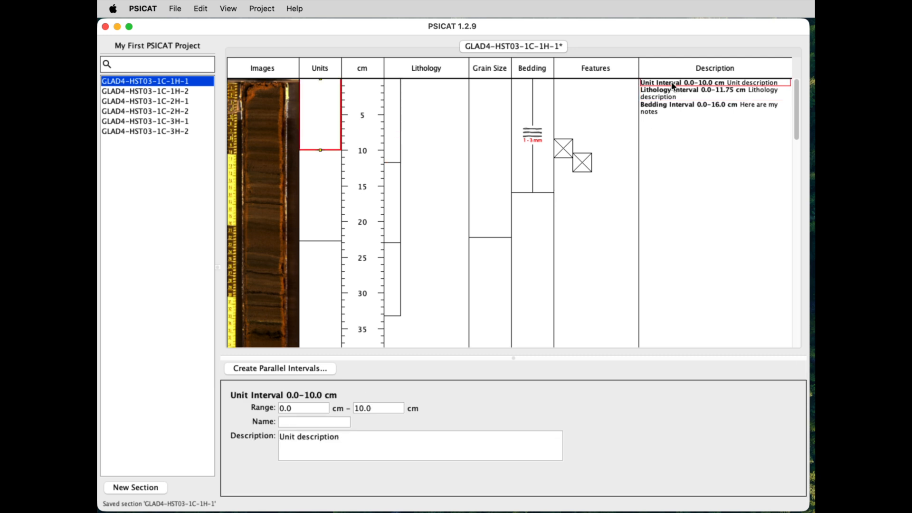
{"action": "left_click", "coordinate": [658, 108]}
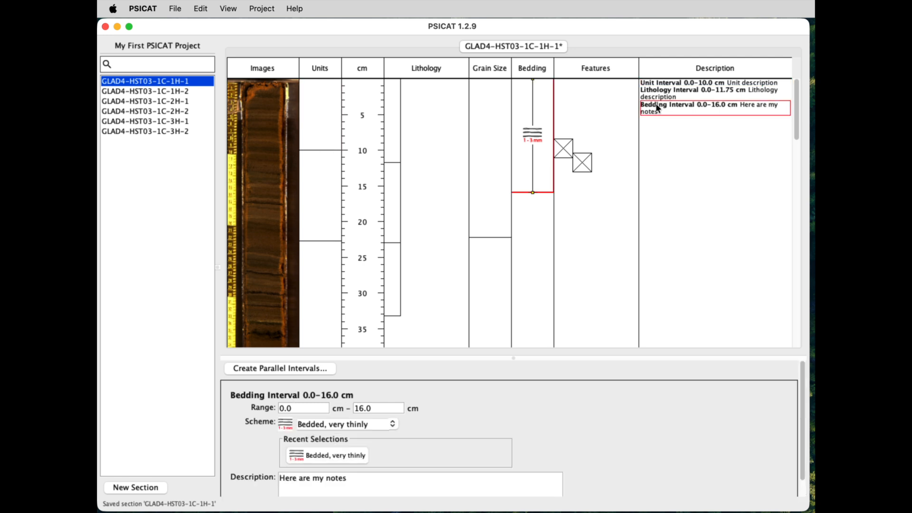
{"action": "left_click", "coordinate": [488, 153]}
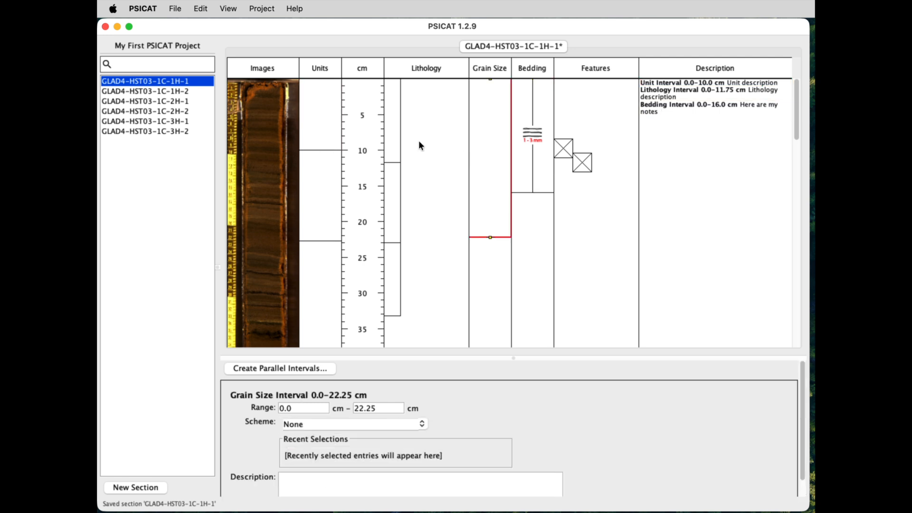
{"action": "left_click", "coordinate": [390, 134]}
{"action": "left_click", "coordinate": [389, 188]}
{"action": "left_click", "coordinate": [389, 262]}
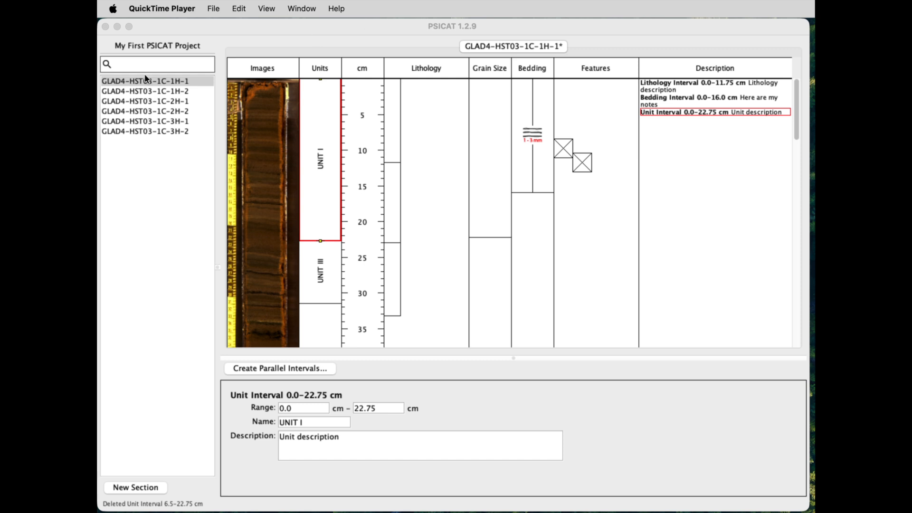
Open section GLAD4-HST03-1C-1H-2 and draw a unit interval from 0 to 20 cm.
{"action": "double_click", "coordinate": [149, 93]}
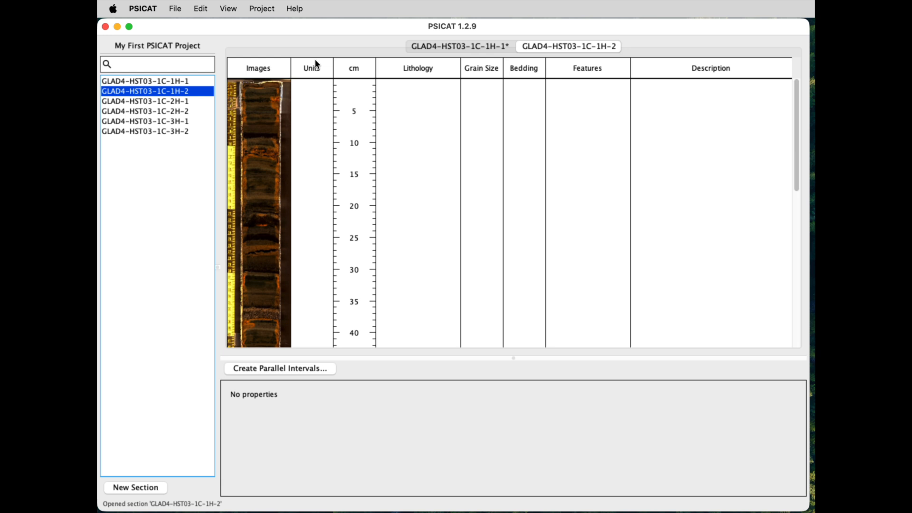
{"action": "left_click_drag", "start_coordinate": [312, 79], "coordinate": [310, 189]}
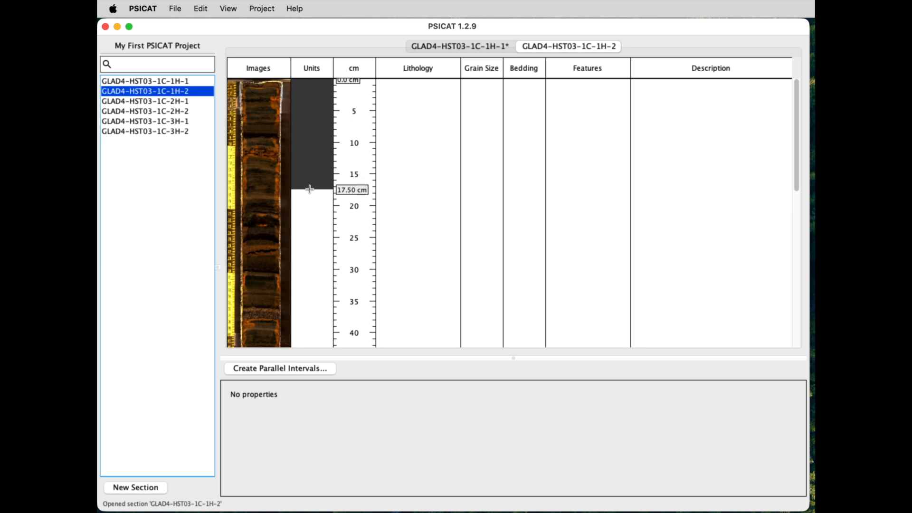
{"action": "left_click_drag", "start_coordinate": [310, 190], "coordinate": [310, 205]}
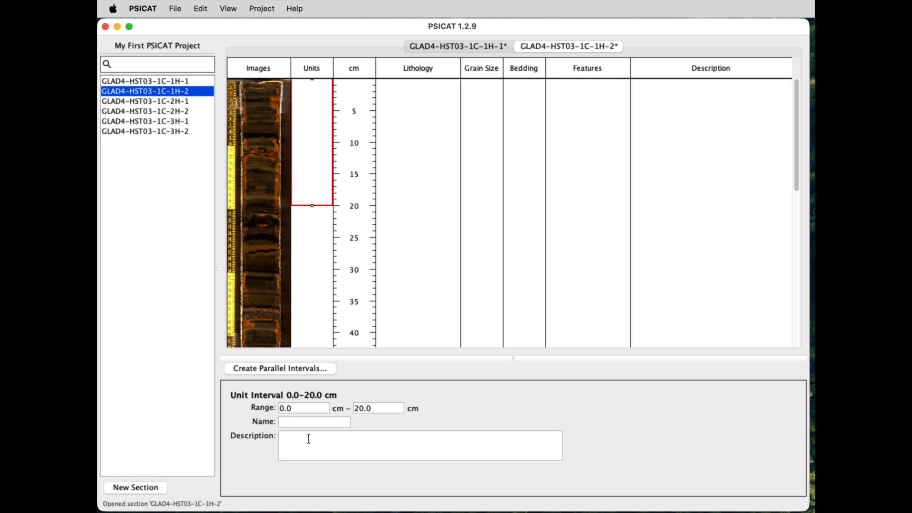
Name the 0 to 20 cm unit interval "UNIT I".
{"action": "type", "text": "UNI T"}
{"action": "key", "text": "BackSpace"}
{"action": "key", "text": "BackSpace"}
{"action": "key", "text": "BackSpace"}
{"action": "type", "text": "T"}
{"action": "left_click", "coordinate": [319, 445]}
Add unit intervals from 20 to 28.25 cm and 28.25 to 35 cm, naming the upper one "UNIT II".
{"action": "left_click_drag", "start_coordinate": [311, 207], "coordinate": [315, 298]}
{"action": "left_click", "coordinate": [313, 243]}
{"action": "left_click", "coordinate": [307, 420]}
{"action": "type", "text": "UNIT II"}
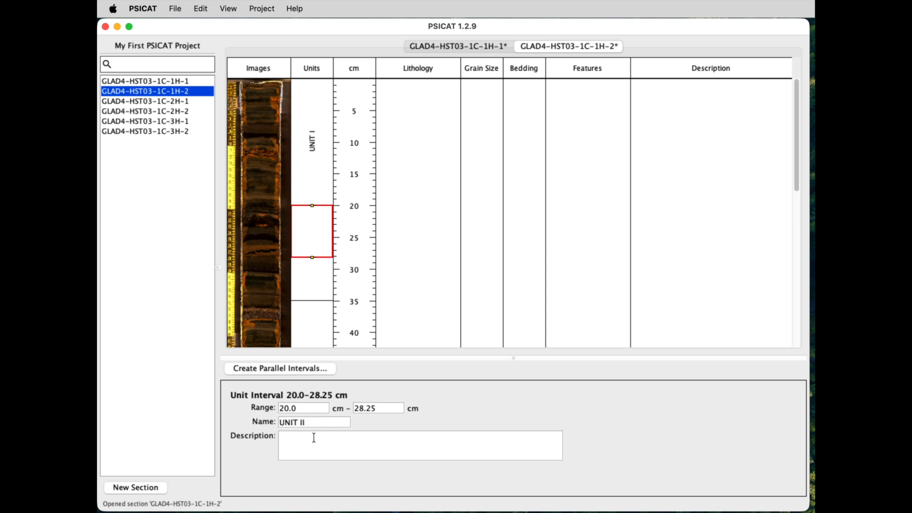
{"action": "key", "text": "Return"}
Name the lowest unit interval, 28.25 to 35 cm, "UNIT III".
{"action": "left_click", "coordinate": [308, 289]}
{"action": "left_click", "coordinate": [300, 422]}
{"action": "type", "text": "UNIT III"}
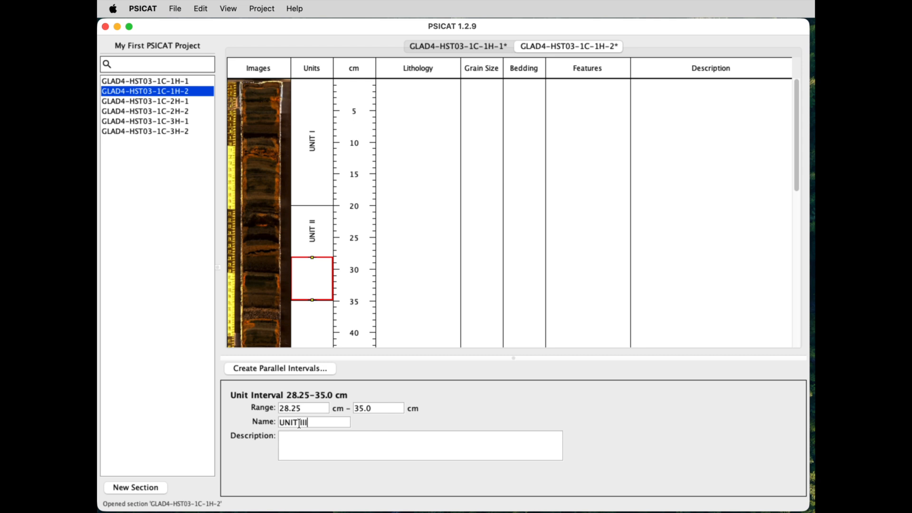
{"action": "key", "text": "Return"}
Select the three unit intervals in turn to examine their depth ranges and shared boundaries.
{"action": "left_click", "coordinate": [313, 231]}
{"action": "left_click", "coordinate": [317, 148]}
{"action": "left_click", "coordinate": [316, 225]}
{"action": "left_click", "coordinate": [316, 277]}
{"action": "left_click", "coordinate": [313, 207]}
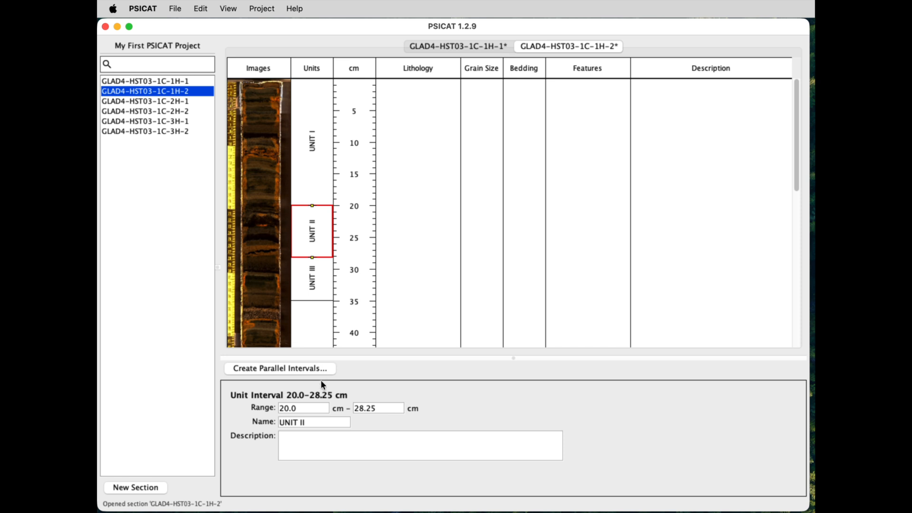
{"action": "left_click", "coordinate": [307, 405]}
Set the bottom depth of UNIT I to 25 cm.
{"action": "left_click", "coordinate": [319, 171]}
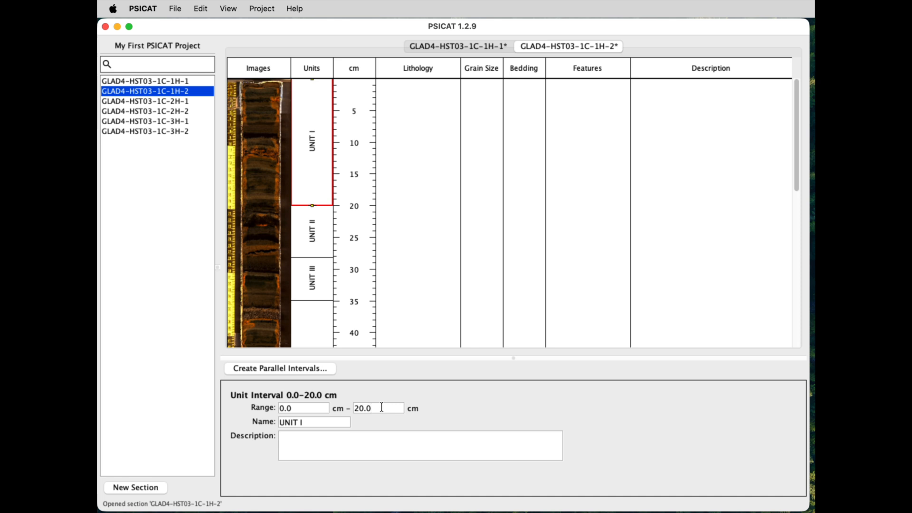
{"action": "key", "text": "BackSpace"}
{"action": "key", "text": "BackSpace"}
{"action": "key", "text": "BackSpace"}
{"action": "type", "text": "5"}
{"action": "left_click", "coordinate": [337, 422]}
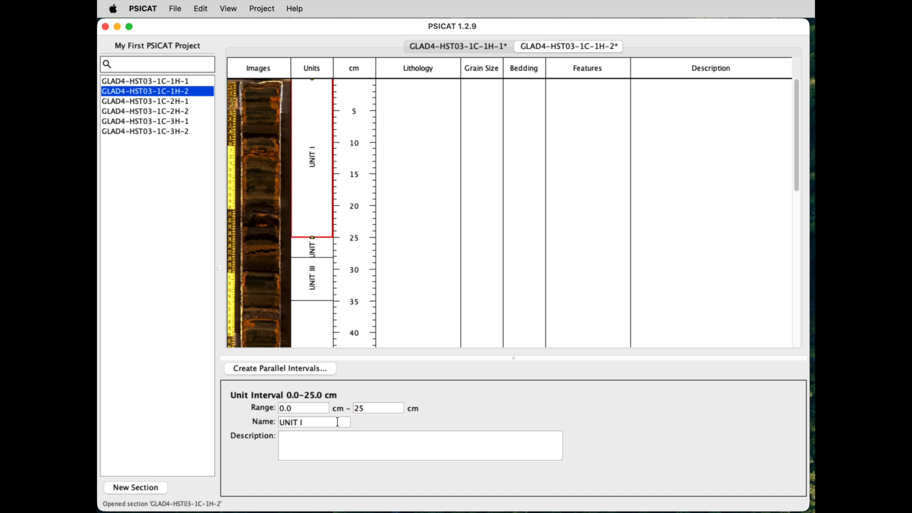
Move the boundary between UNIT I and UNIT II up to 15 cm and check the range of both units.
{"action": "left_click", "coordinate": [303, 252]}
{"action": "left_click", "coordinate": [306, 405]}
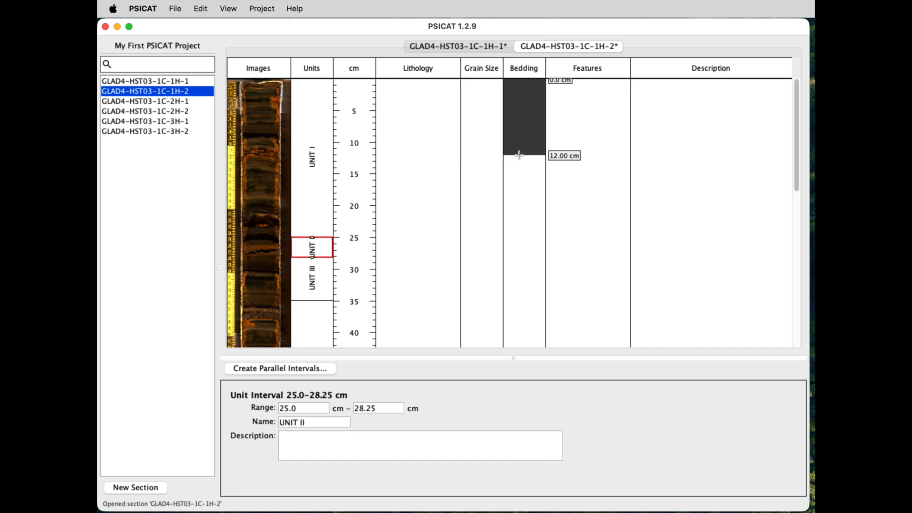
{"action": "left_click", "coordinate": [394, 408]}
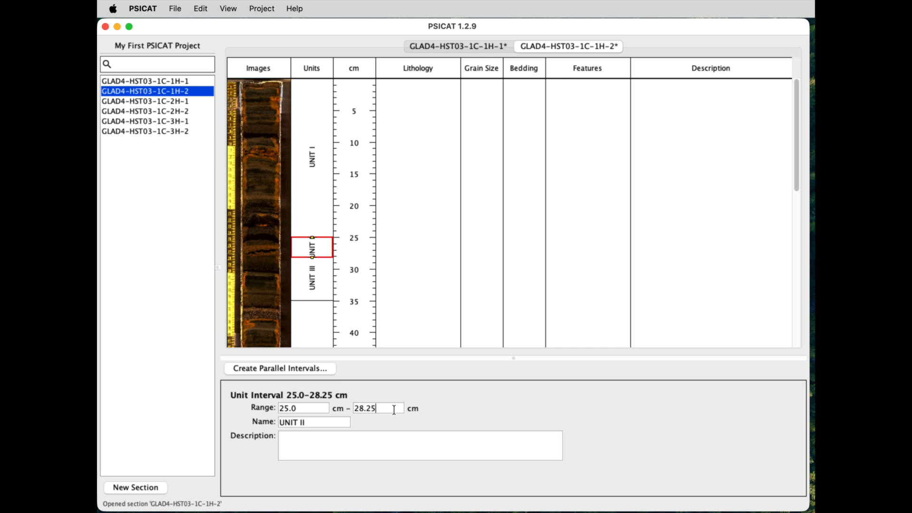
{"action": "left_click_drag", "start_coordinate": [388, 409], "coordinate": [351, 409]}
{"action": "left_click_drag", "start_coordinate": [310, 236], "coordinate": [311, 172]}
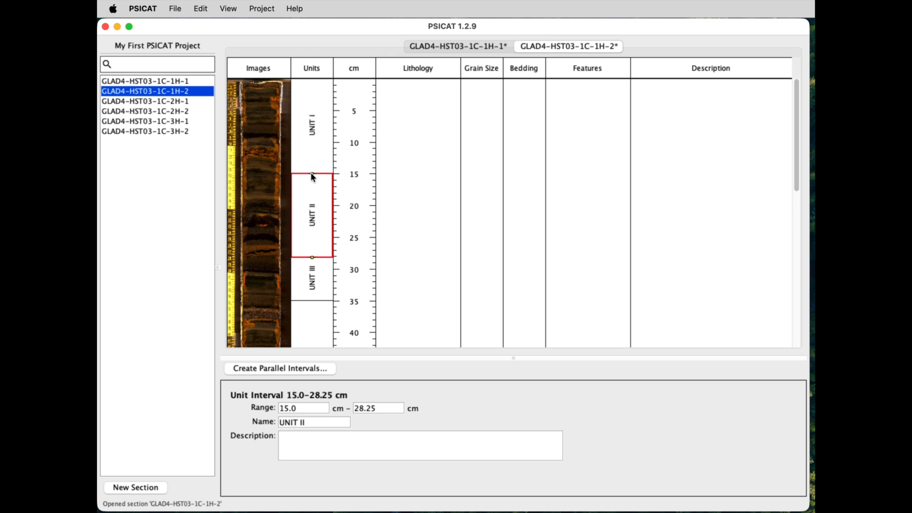
{"action": "left_click", "coordinate": [314, 152]}
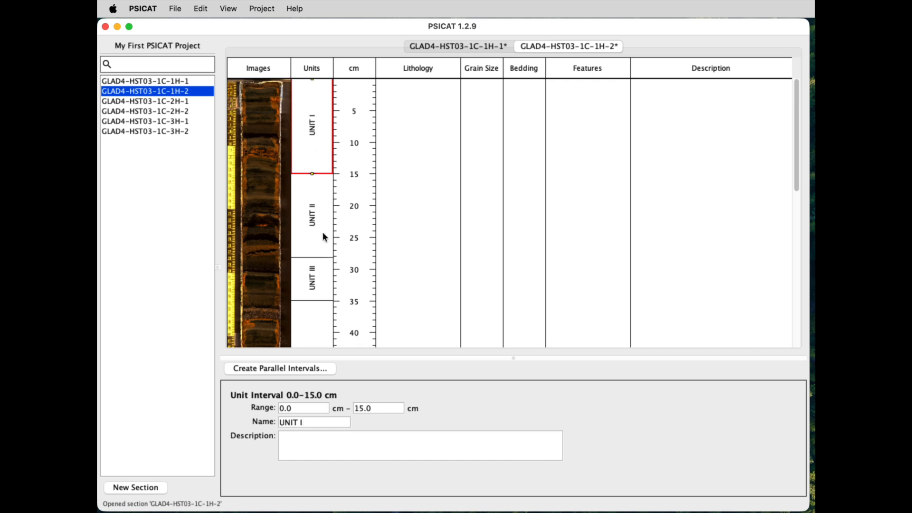
{"action": "left_click", "coordinate": [315, 195]}
{"action": "left_click", "coordinate": [390, 406]}
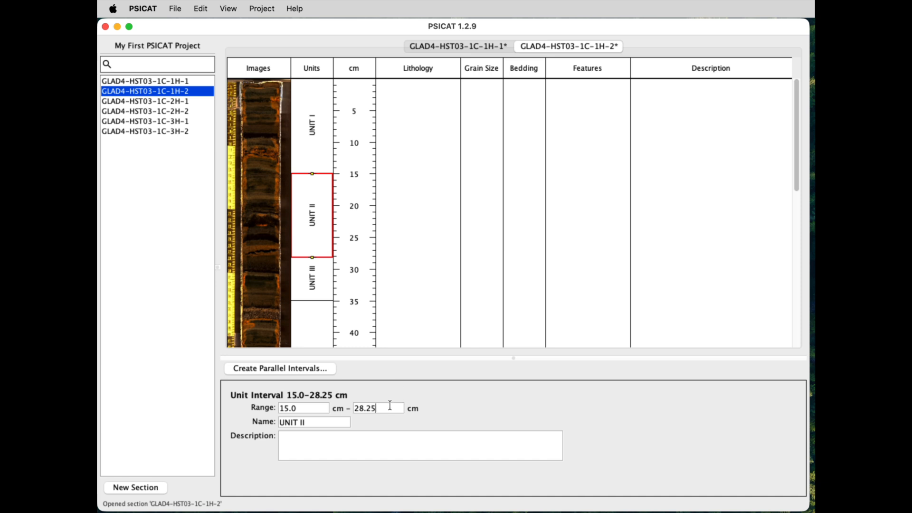
Delete the UNIT III interval.
{"action": "left_click", "coordinate": [313, 287]}
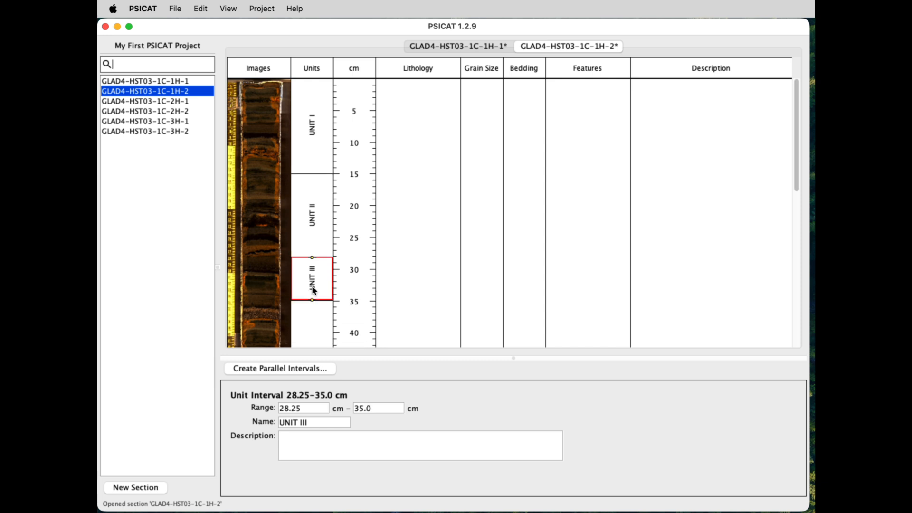
{"action": "left_click", "coordinate": [209, 6]}
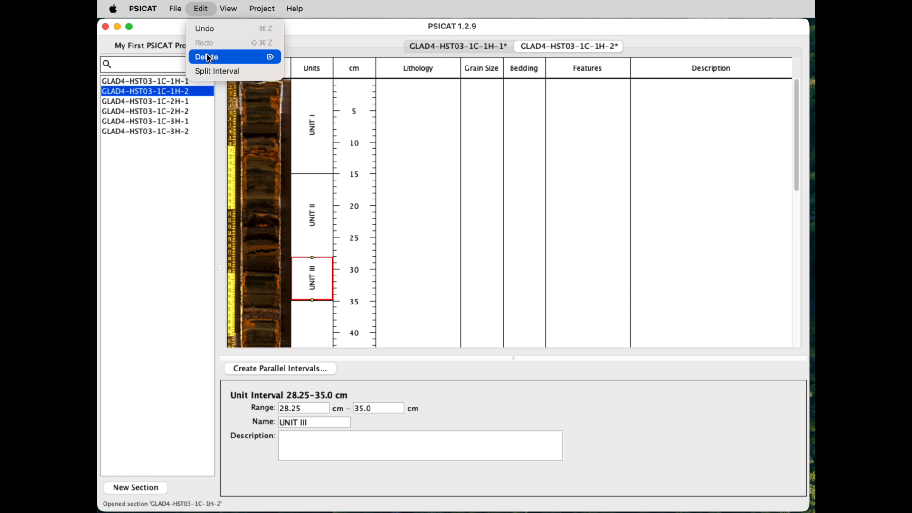
{"action": "left_click", "coordinate": [209, 57]}
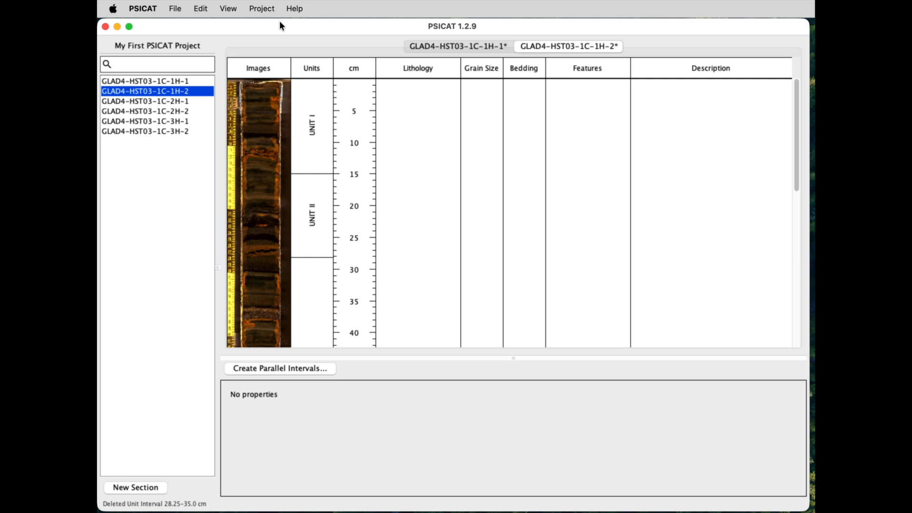
Undo the deletion of UNIT III.
{"action": "left_click", "coordinate": [201, 8]}
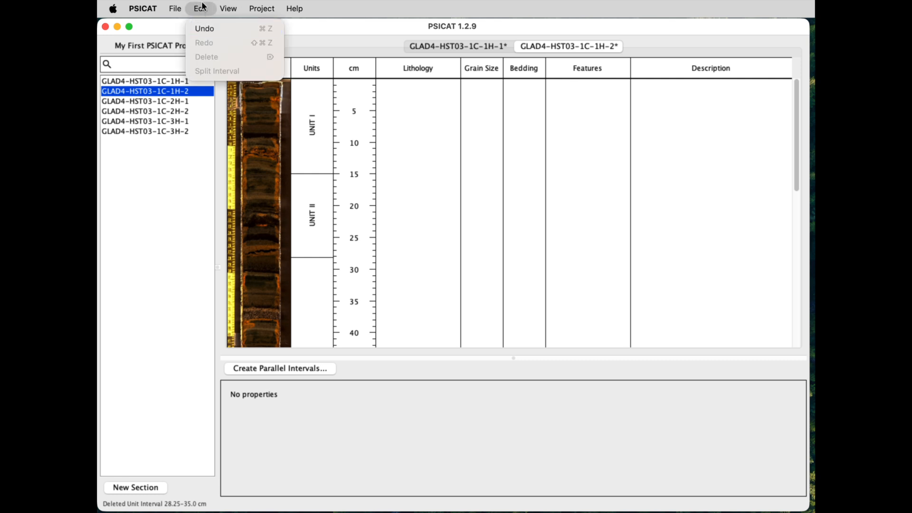
{"action": "left_click", "coordinate": [203, 5]}
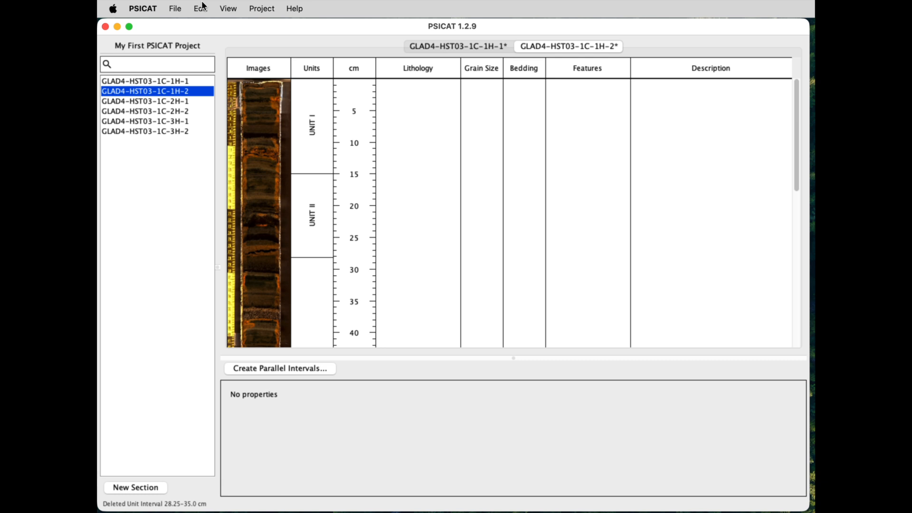
{"action": "key", "text": "super+z"}
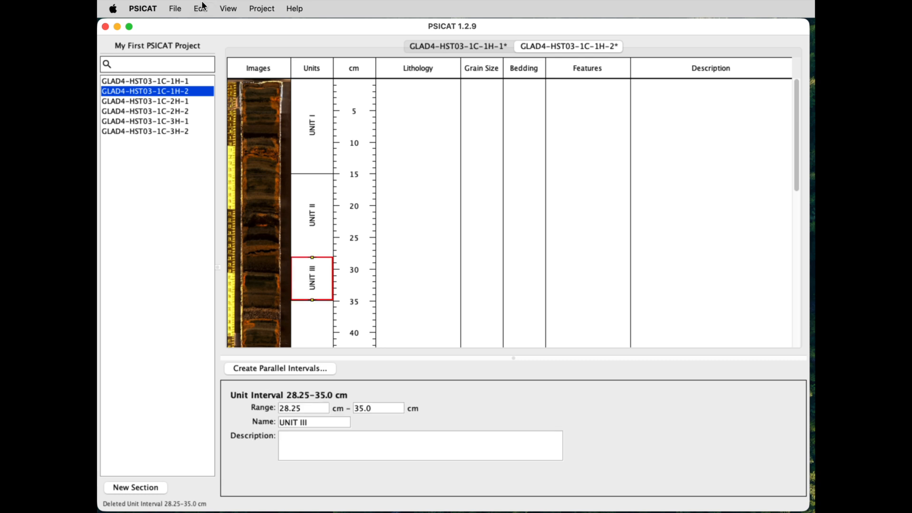
Delete the UNIT II interval between UNIT I and UNIT III.
{"action": "left_click", "coordinate": [309, 219]}
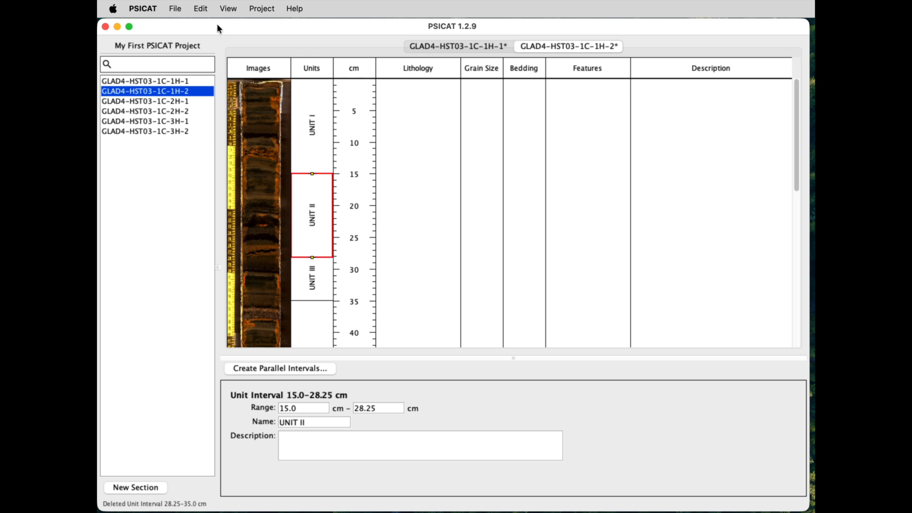
{"action": "left_click", "coordinate": [201, 9]}
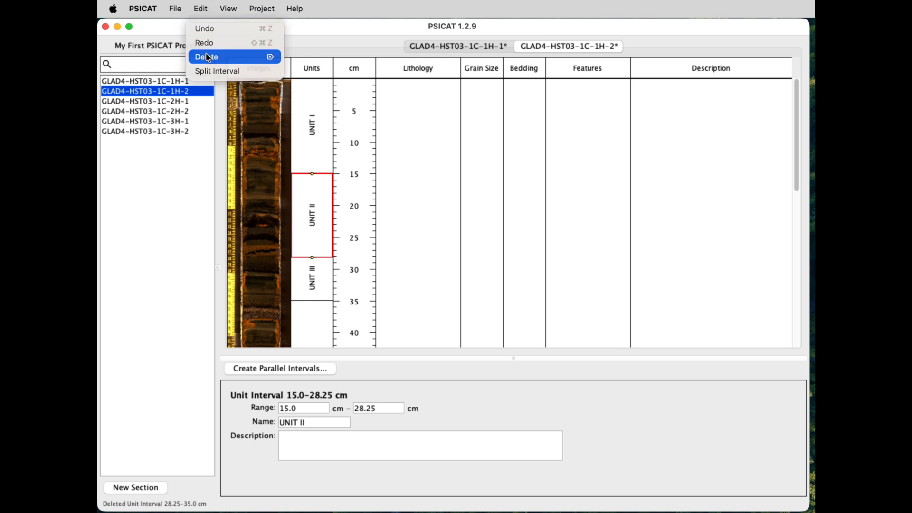
{"action": "left_click", "coordinate": [207, 58]}
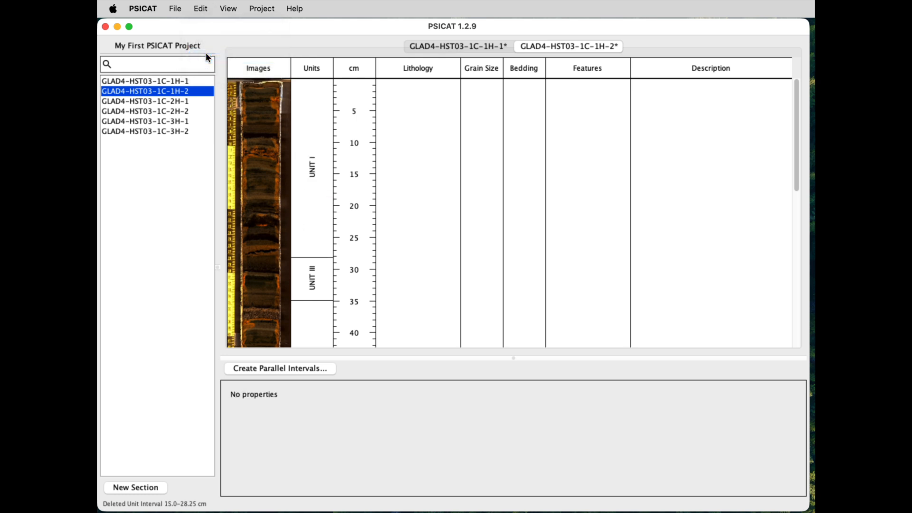
Check the ranges of the remaining units and undo the deletion of UNIT II.
{"action": "left_click", "coordinate": [302, 182]}
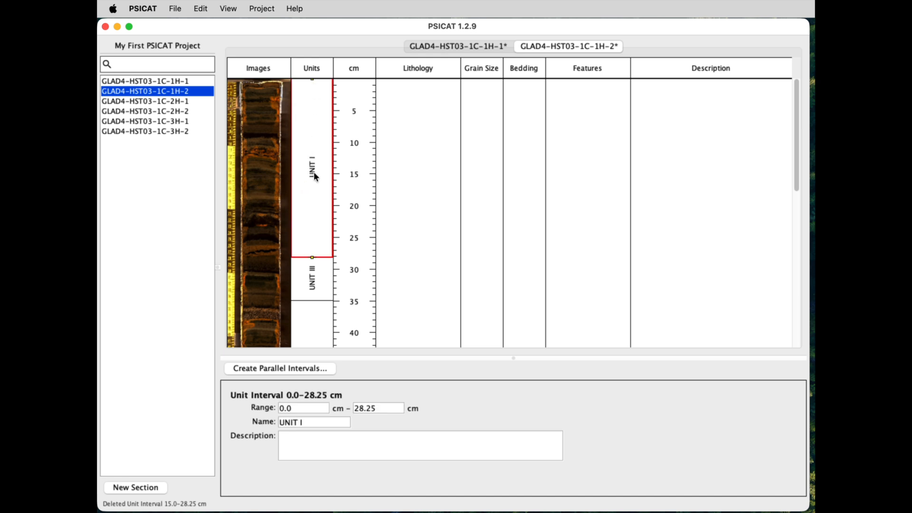
{"action": "left_click", "coordinate": [316, 268]}
{"action": "left_click", "coordinate": [314, 219]}
{"action": "key", "text": "super+z"}
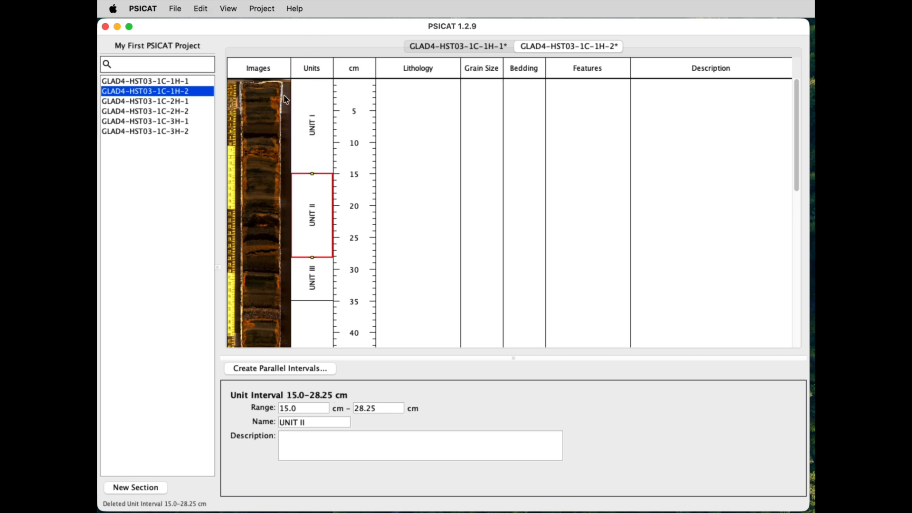
{"action": "left_click", "coordinate": [313, 130]}
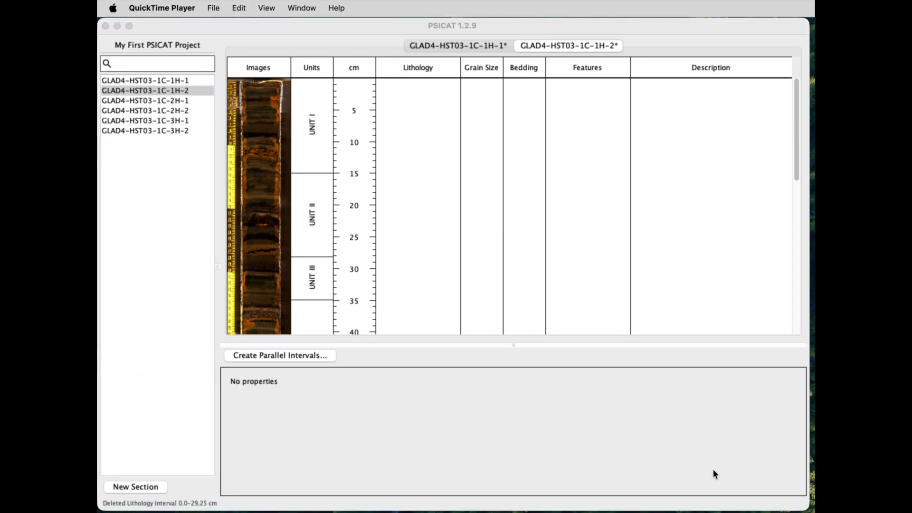
Draw a lithology interval from 0 to 20 cm.
{"action": "left_click", "coordinate": [639, 402]}
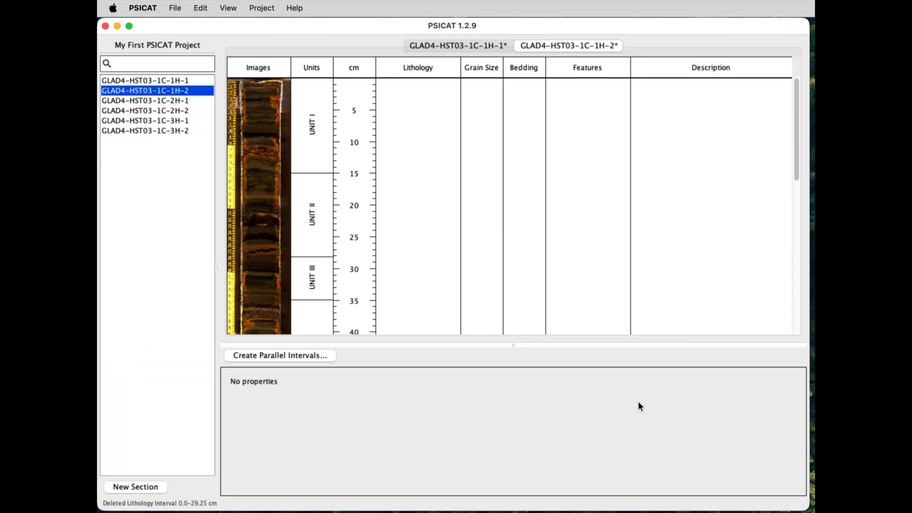
{"action": "left_click_drag", "start_coordinate": [410, 79], "coordinate": [410, 186]}
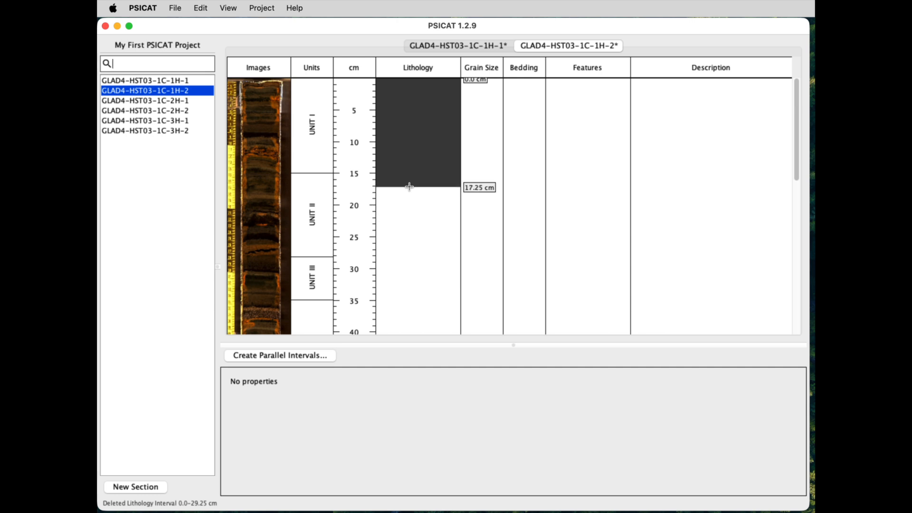
{"action": "left_click_drag", "start_coordinate": [409, 187], "coordinate": [409, 187]}
{"action": "left_click_drag", "start_coordinate": [409, 187], "coordinate": [409, 204]}
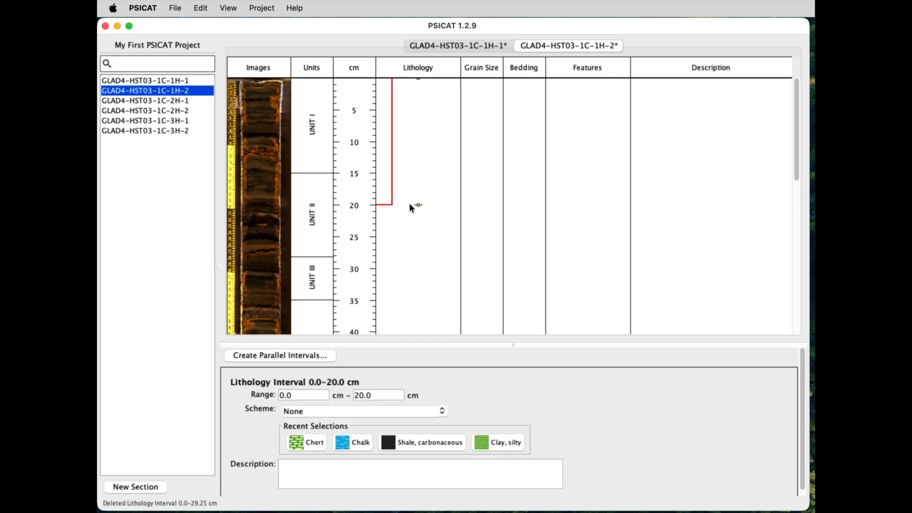
Assign the Diamictite scheme to the 0–20 cm lithology interval.
{"action": "left_click", "coordinate": [381, 393]}
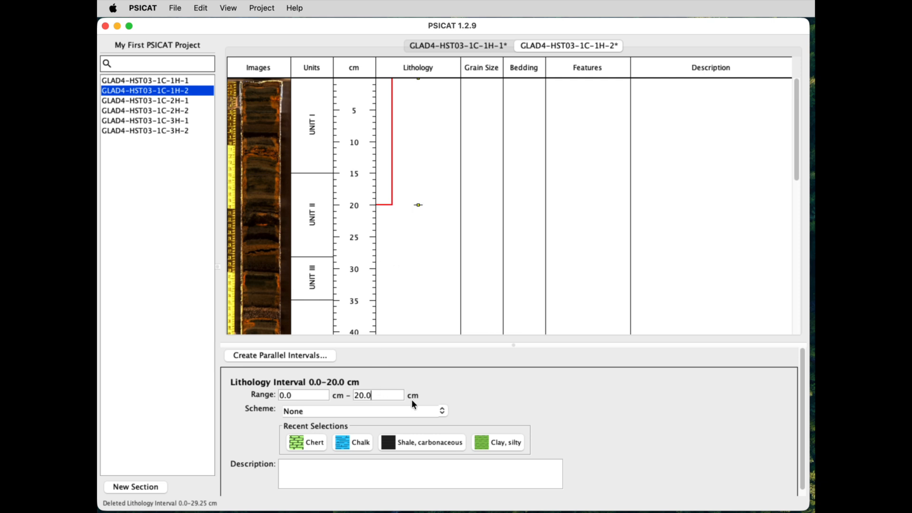
{"action": "left_click", "coordinate": [441, 412]}
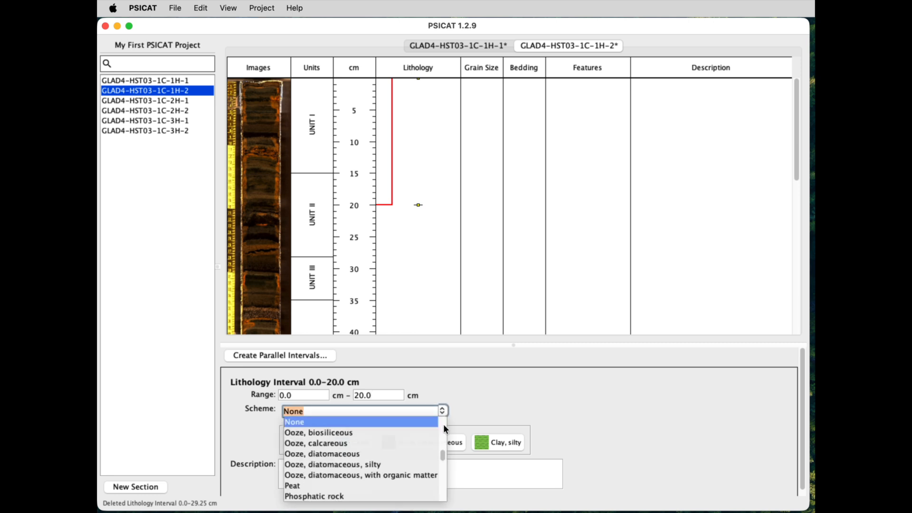
{"action": "left_click", "coordinate": [444, 430]}
{"action": "left_click", "coordinate": [444, 430]}
{"action": "left_click", "coordinate": [444, 429]}
{"action": "left_click", "coordinate": [444, 429]}
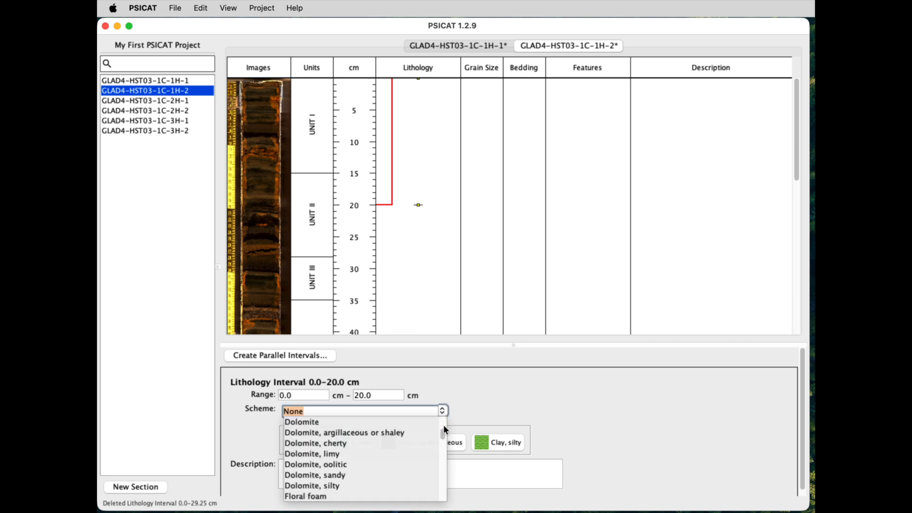
{"action": "left_click", "coordinate": [444, 429]}
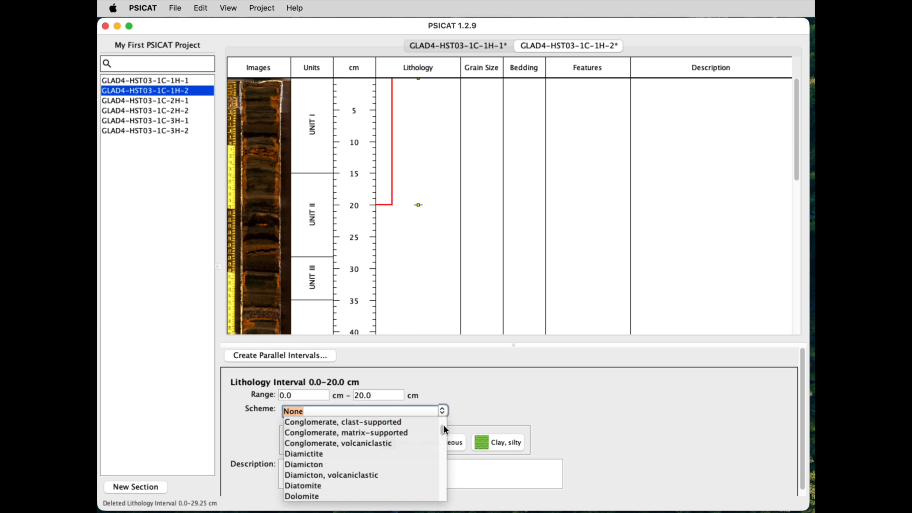
{"action": "left_click", "coordinate": [384, 454]}
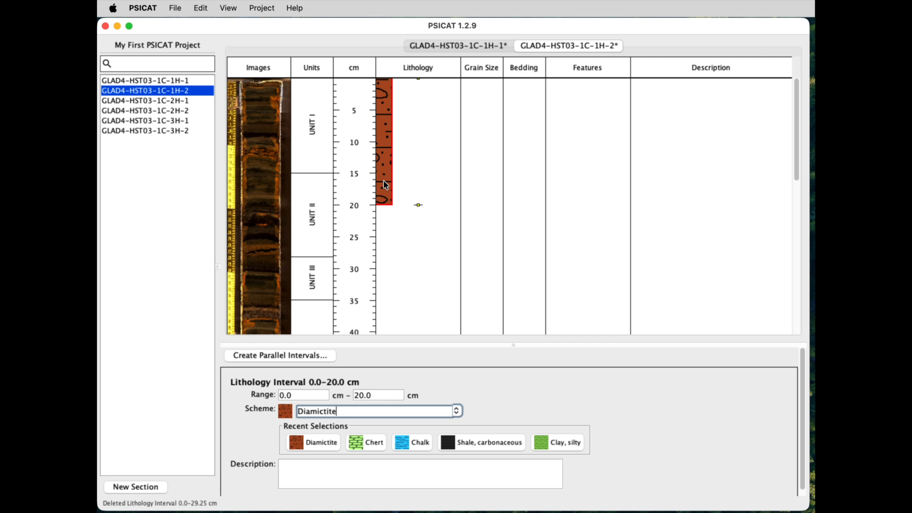
Filter the lithology schemes by "ch" and change the 0–20 cm interval to Chert.
{"action": "left_click", "coordinate": [456, 411]}
{"action": "scroll", "coordinate": [457, 423], "scroll_direction": "down", "scroll_amount": 10}
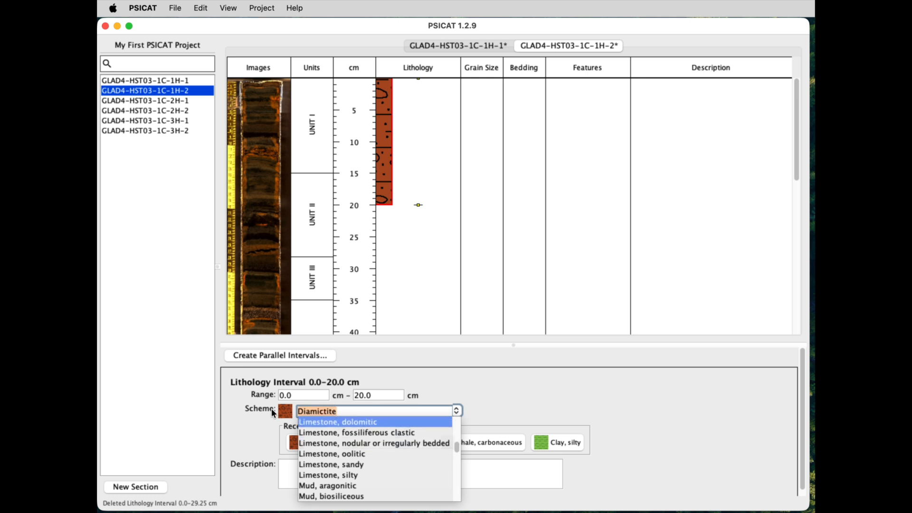
{"action": "type", "text": "ch"}
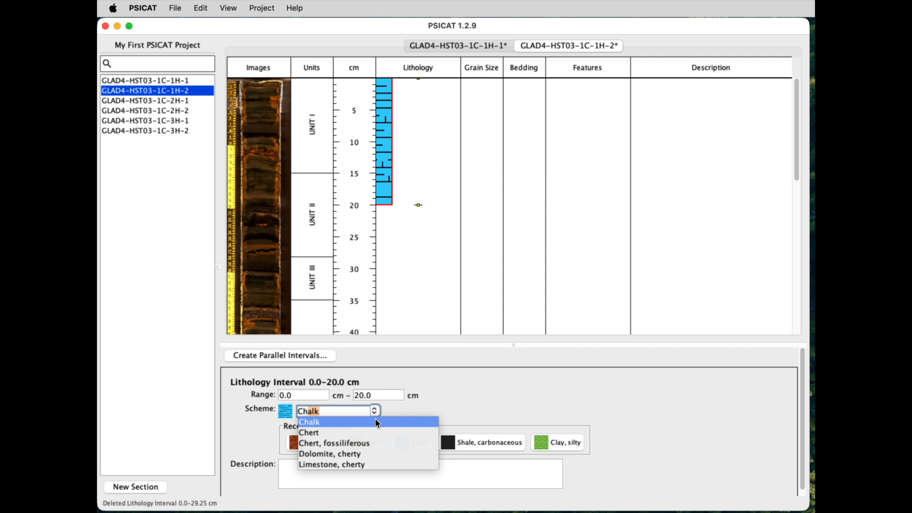
{"action": "left_click", "coordinate": [364, 433]}
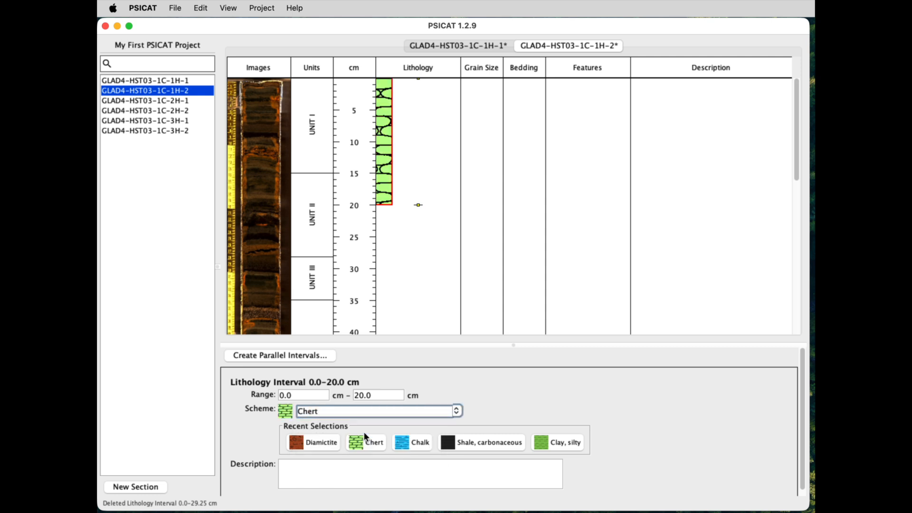
{"action": "left_click", "coordinate": [333, 481]}
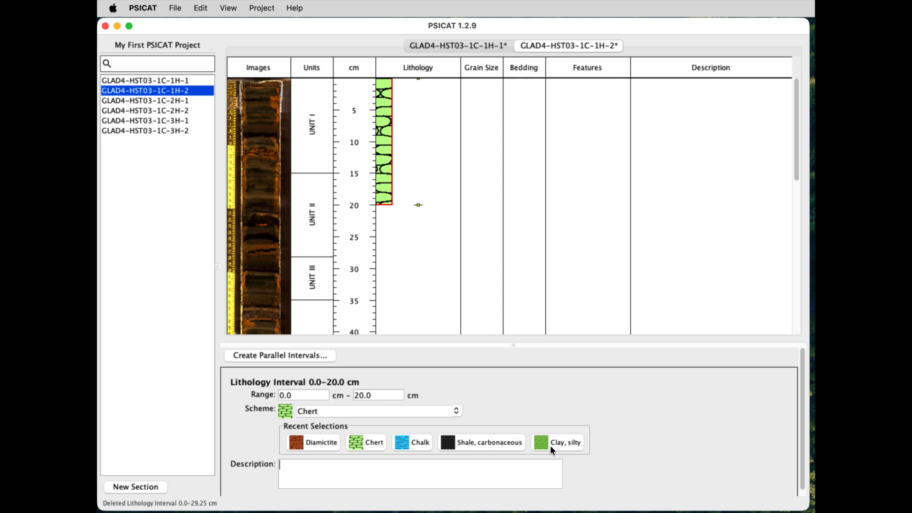
Draw lithology intervals from 20 to 30 cm with the Diamictite scheme and from 30 to 37 cm with the Chalk scheme.
{"action": "left_click_drag", "start_coordinate": [404, 204], "coordinate": [403, 267]}
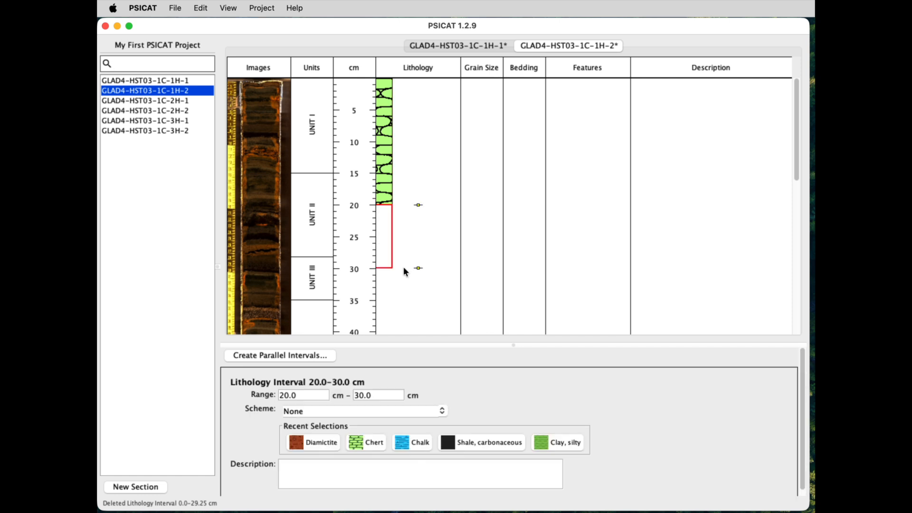
{"action": "left_click", "coordinate": [320, 441]}
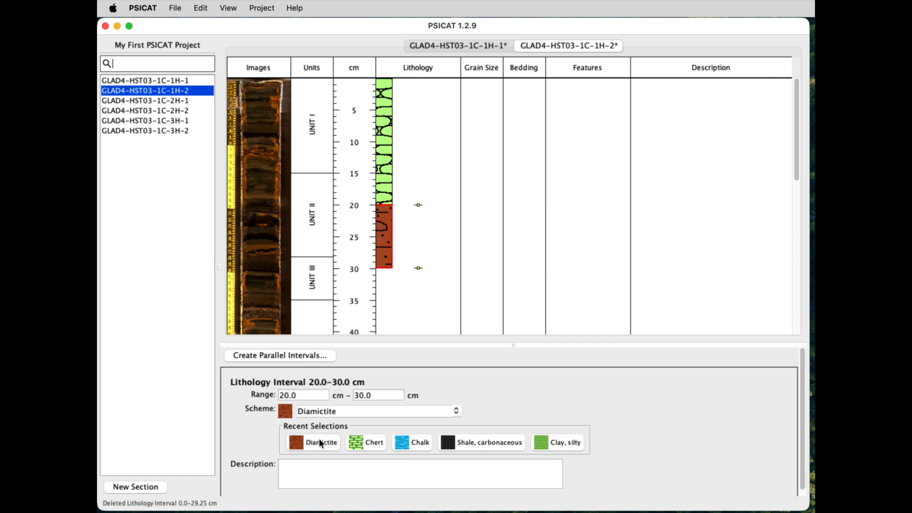
{"action": "left_click_drag", "start_coordinate": [405, 268], "coordinate": [407, 312]}
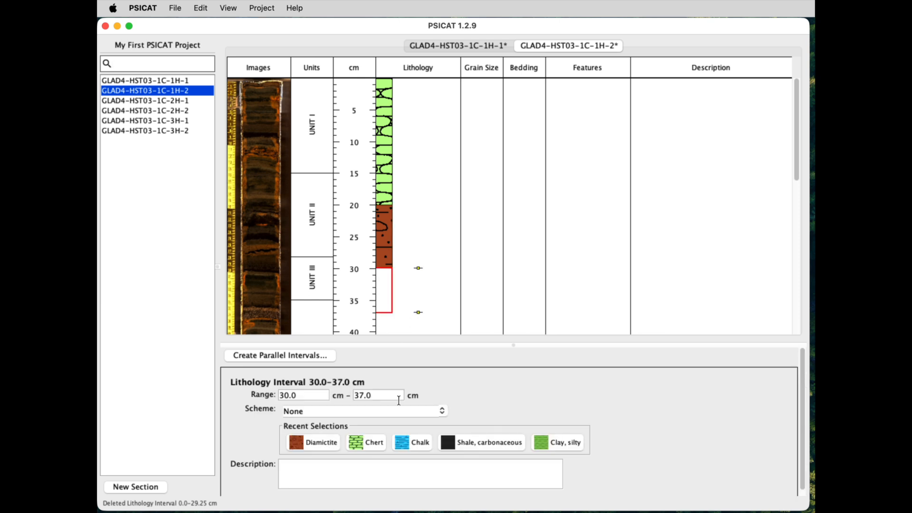
{"action": "left_click", "coordinate": [410, 436]}
Change the scheme of the 0–20 cm lithology interval to Clay, silty.
{"action": "left_click", "coordinate": [385, 166]}
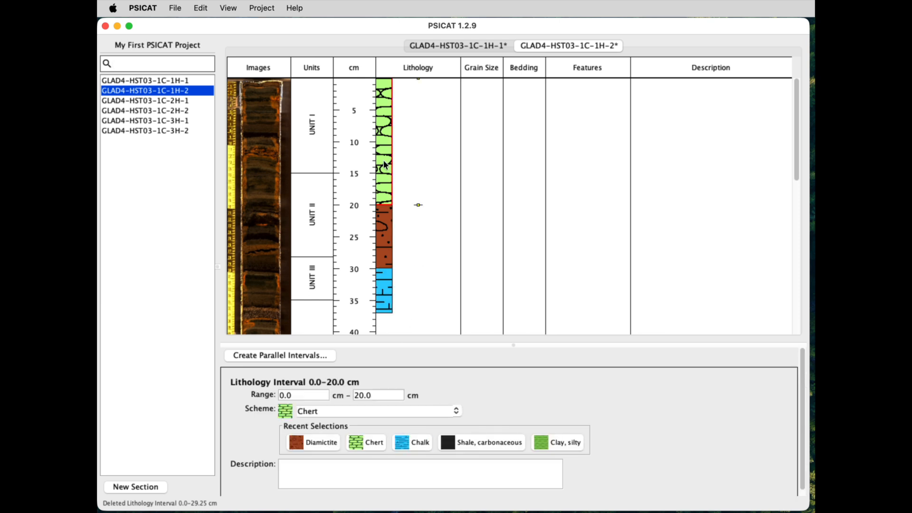
{"action": "left_click", "coordinate": [554, 443]}
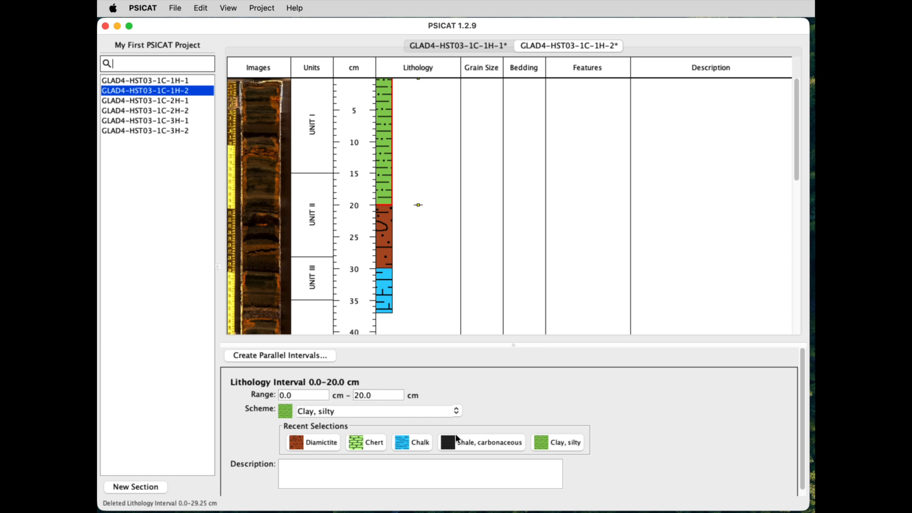
Browse the list of available lithology schemes for the 0–20 cm interval without changing its selection.
{"action": "left_click", "coordinate": [456, 413]}
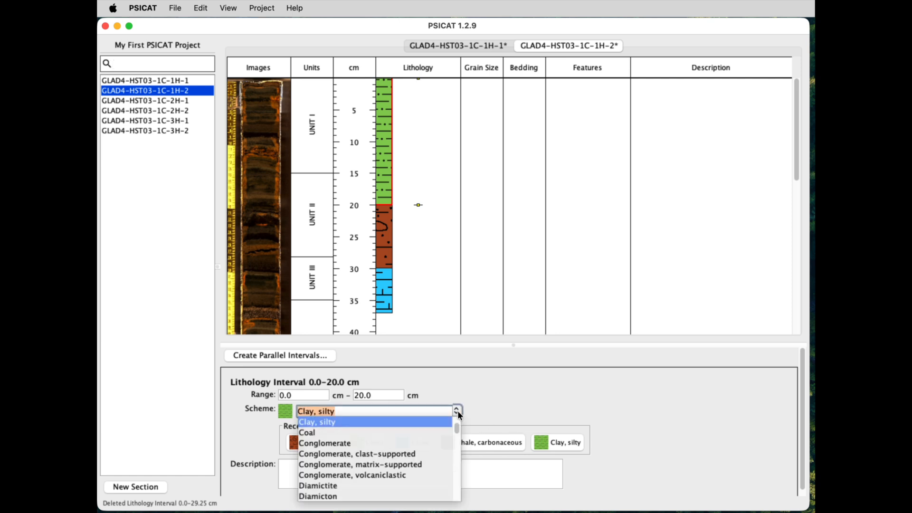
{"action": "scroll", "coordinate": [460, 446], "scroll_direction": "down", "scroll_amount": 3}
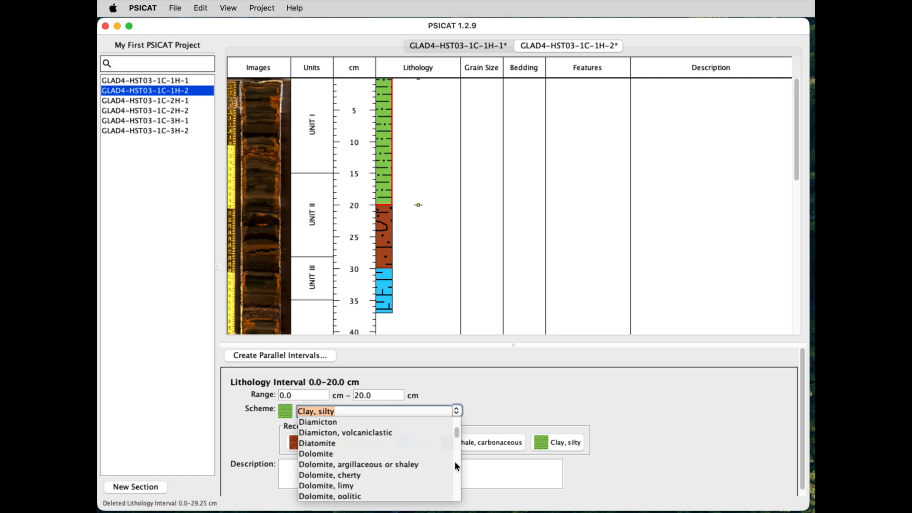
{"action": "scroll", "coordinate": [456, 462], "scroll_direction": "down", "scroll_amount": 5}
{"action": "left_click_drag", "start_coordinate": [457, 439], "coordinate": [455, 420]}
{"action": "scroll", "coordinate": [454, 482], "scroll_direction": "down", "scroll_amount": 6}
{"action": "left_click_drag", "start_coordinate": [455, 433], "coordinate": [454, 407]}
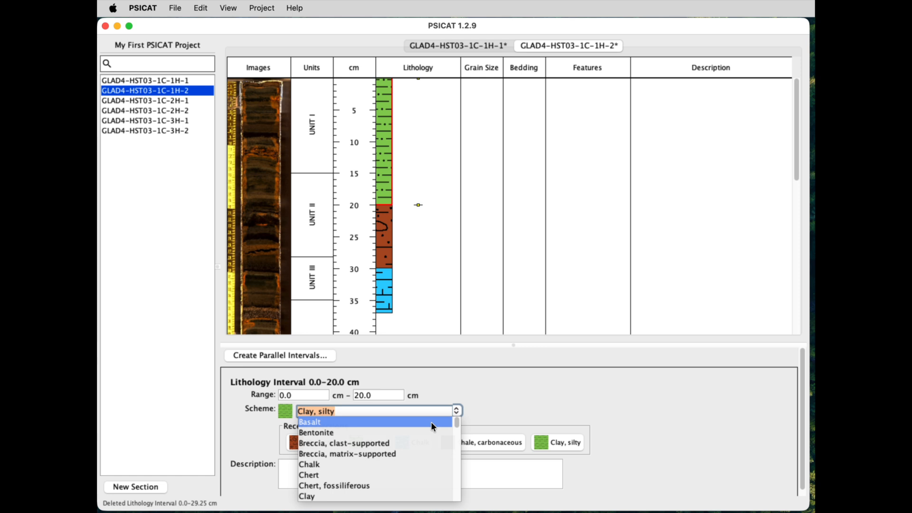
{"action": "left_click", "coordinate": [499, 403]}
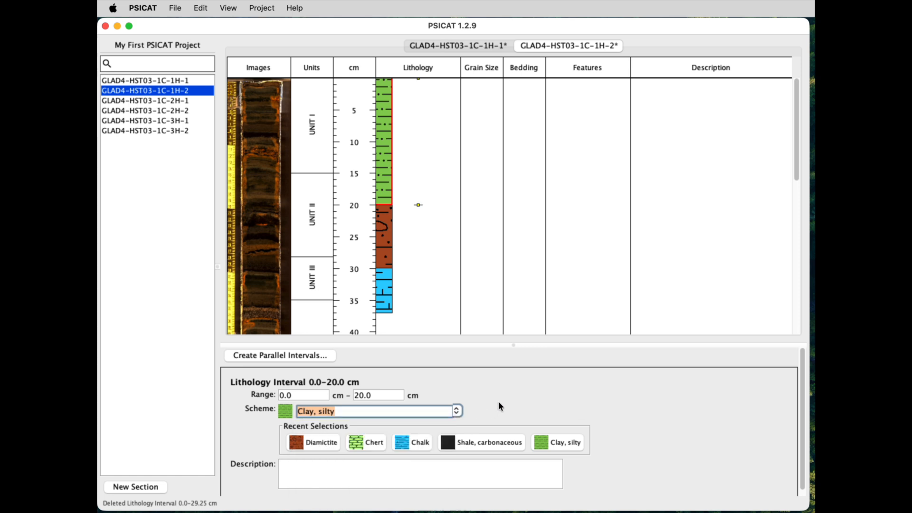
Add the description "Here is my silty clay." to the 0–20 cm lithology interval.
{"action": "left_click", "coordinate": [381, 477]}
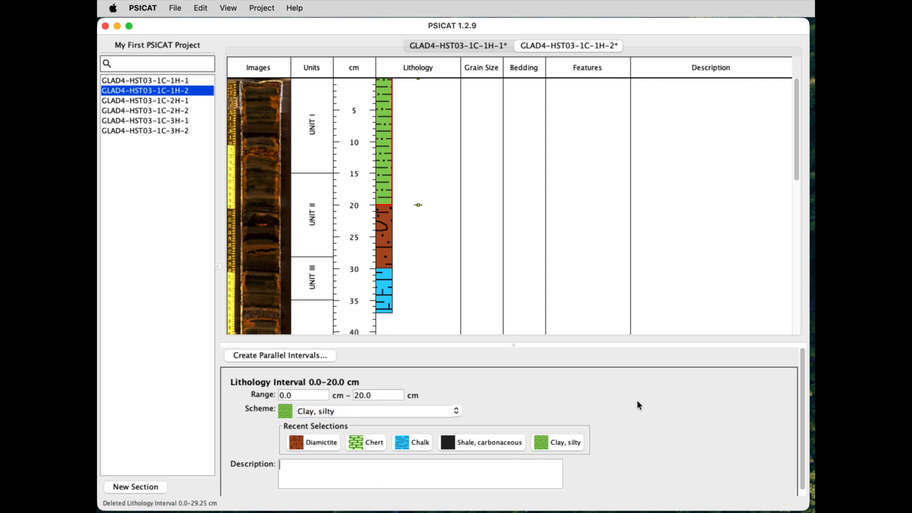
{"action": "type", "text": "Here is my silty clay."}
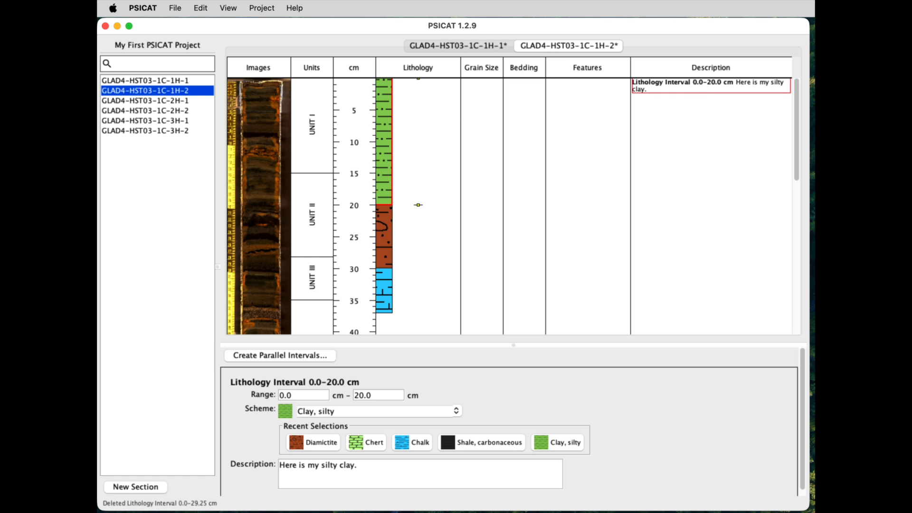
{"action": "key", "text": "super+Tab"}
{"action": "key", "text": "super+Tab"}
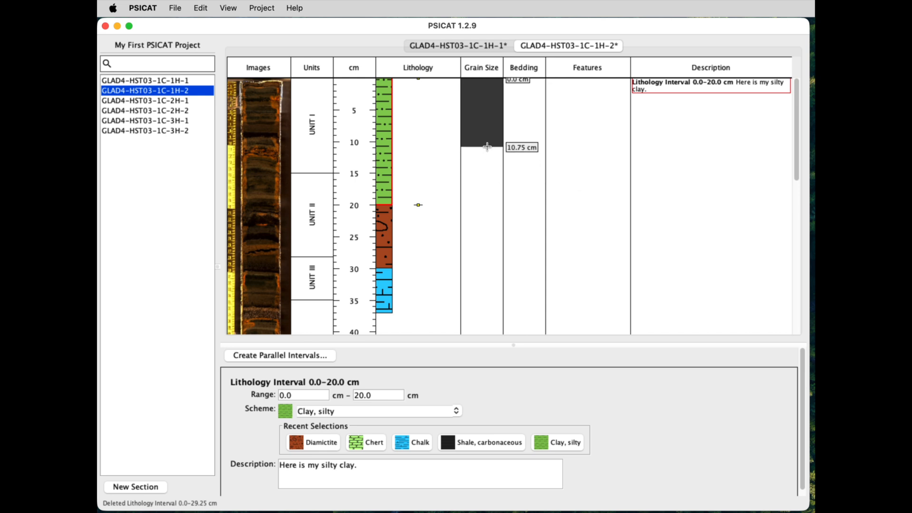
Draw grain size intervals at 0–12.25 cm and 12.25–22 cm, and assign Clay (0.98–3.9 µm) to the upper one.
{"action": "left_click_drag", "start_coordinate": [485, 156], "coordinate": [484, 217]}
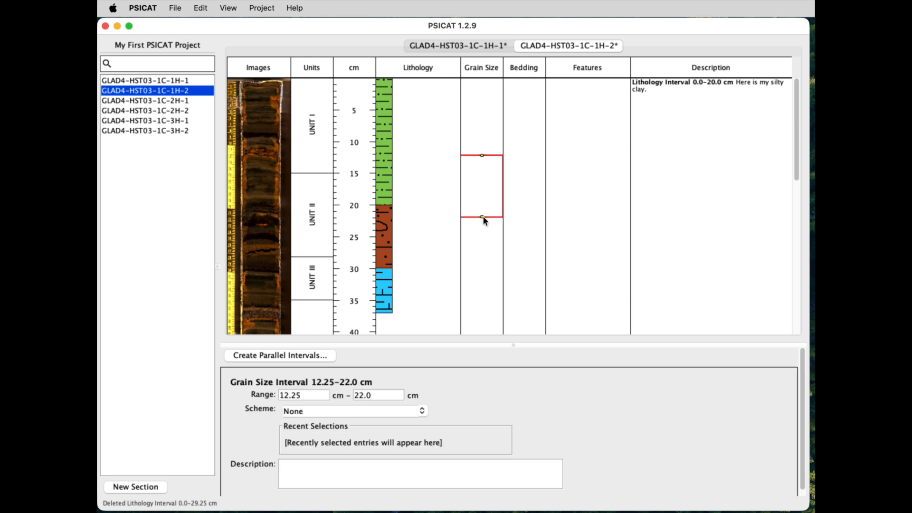
{"action": "left_click", "coordinate": [479, 119]}
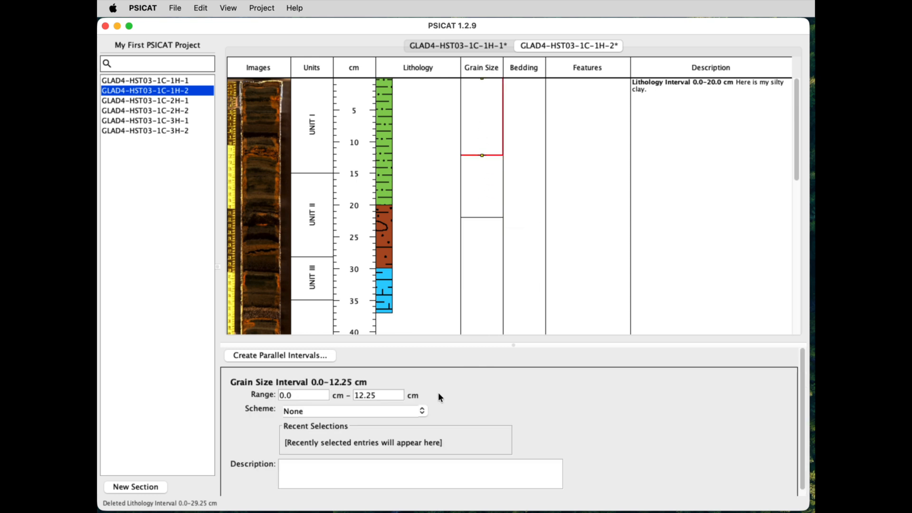
{"action": "left_click", "coordinate": [421, 411]}
{"action": "scroll", "coordinate": [424, 430], "scroll_direction": "up", "scroll_amount": 3}
{"action": "mouse_move", "coordinate": [423, 427]}
{"action": "left_mouse_down"}
{"action": "mouse_move", "coordinate": [421, 477]}
{"action": "mouse_move", "coordinate": [417, 417]}
{"action": "left_mouse_up"}
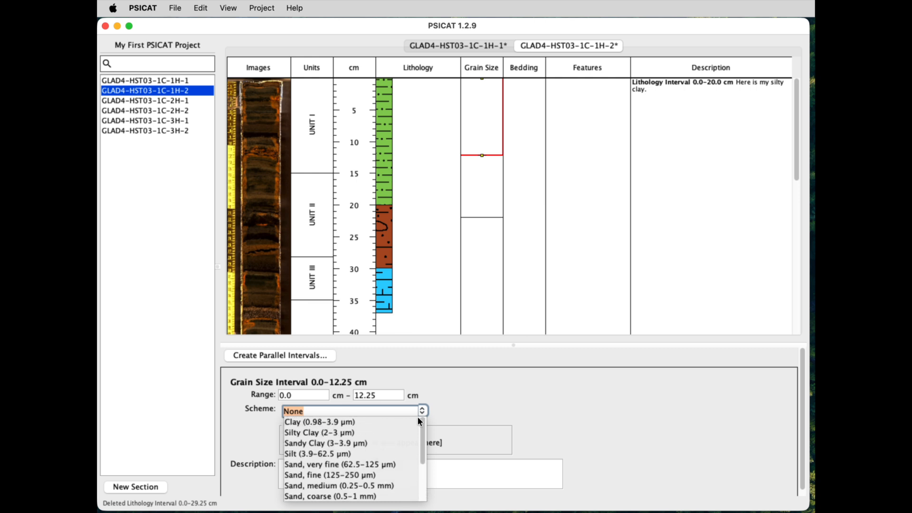
{"action": "left_click", "coordinate": [367, 421]}
Assign the Conglomerate, boulder (256+ mm) scheme to the 12.25–22 cm grain size interval.
{"action": "left_click", "coordinate": [472, 204]}
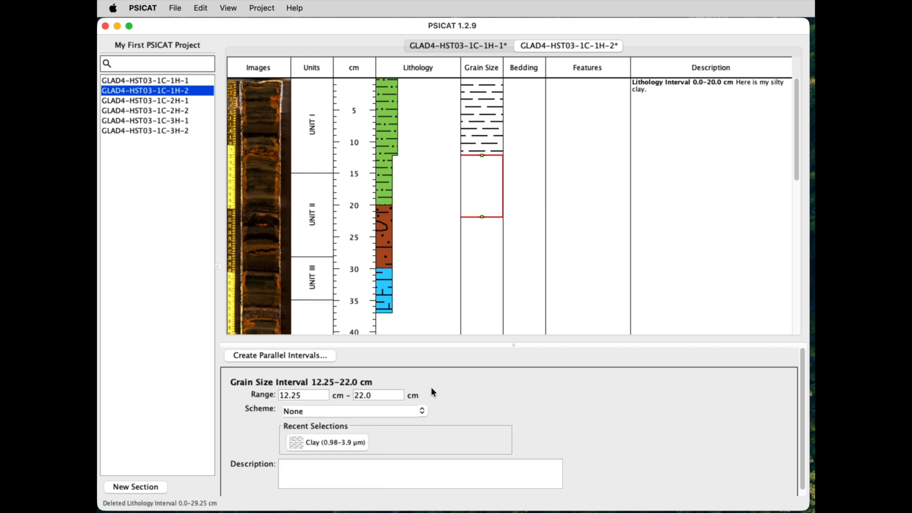
{"action": "left_click", "coordinate": [420, 410]}
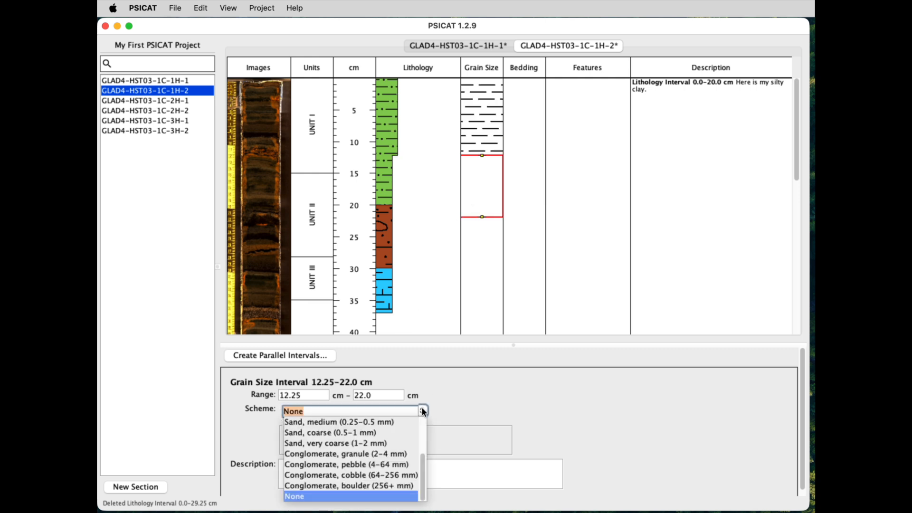
{"action": "left_click", "coordinate": [380, 485]}
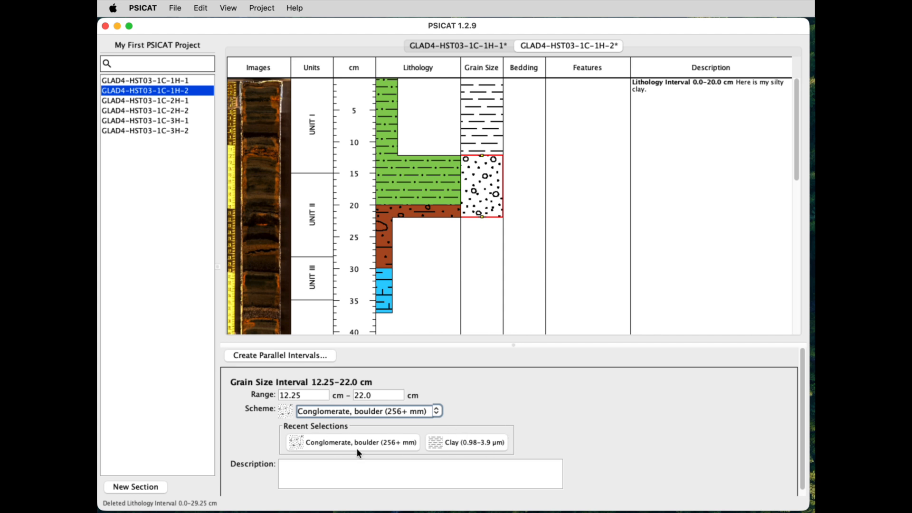
Draw bedding intervals at 0–9.25, 9.25–15.25 and 15.25–27 cm, and assign Laminated, convoluted to the uppermost one.
{"action": "left_click_drag", "start_coordinate": [524, 79], "coordinate": [525, 249]}
{"action": "left_click", "coordinate": [524, 114]}
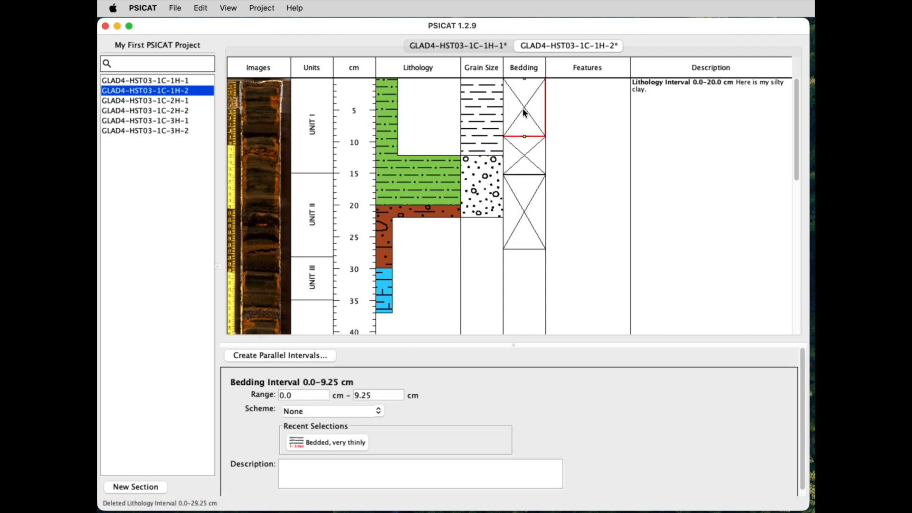
{"action": "left_click", "coordinate": [379, 410]}
{"action": "scroll", "coordinate": [378, 425], "scroll_direction": "up", "scroll_amount": 3}
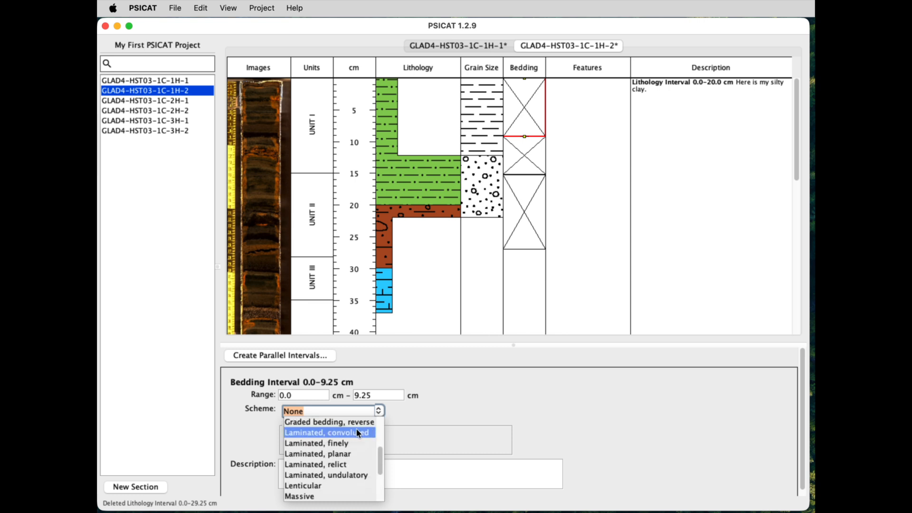
{"action": "left_click", "coordinate": [354, 433]}
Assign the Massive scheme to the 9.25–15.25 cm bedding interval.
{"action": "left_click", "coordinate": [528, 164]}
{"action": "left_click", "coordinate": [380, 411]}
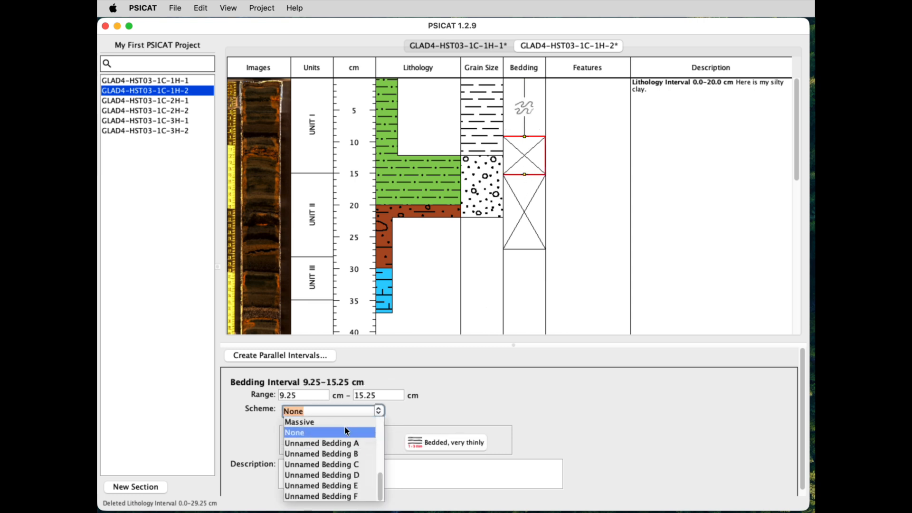
{"action": "left_click", "coordinate": [341, 421]}
Assign the Unnamed Bedding A scheme to the 15.25–27 cm bedding interval and review the bedding intervals above it.
{"action": "left_click", "coordinate": [525, 238]}
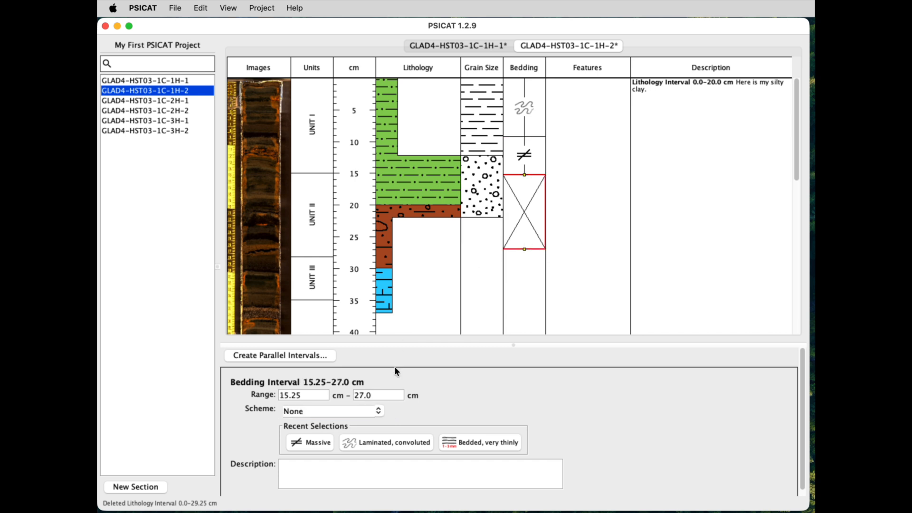
{"action": "left_click", "coordinate": [378, 410]}
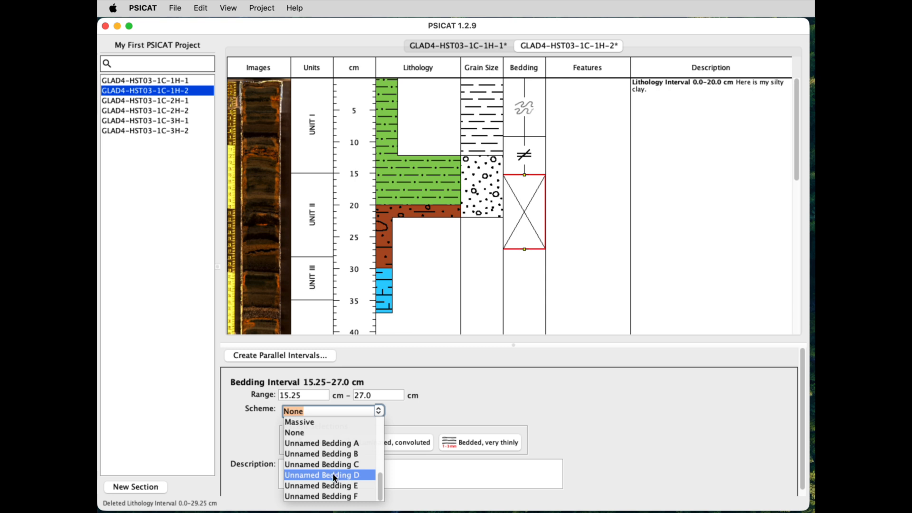
{"action": "left_click", "coordinate": [343, 442]}
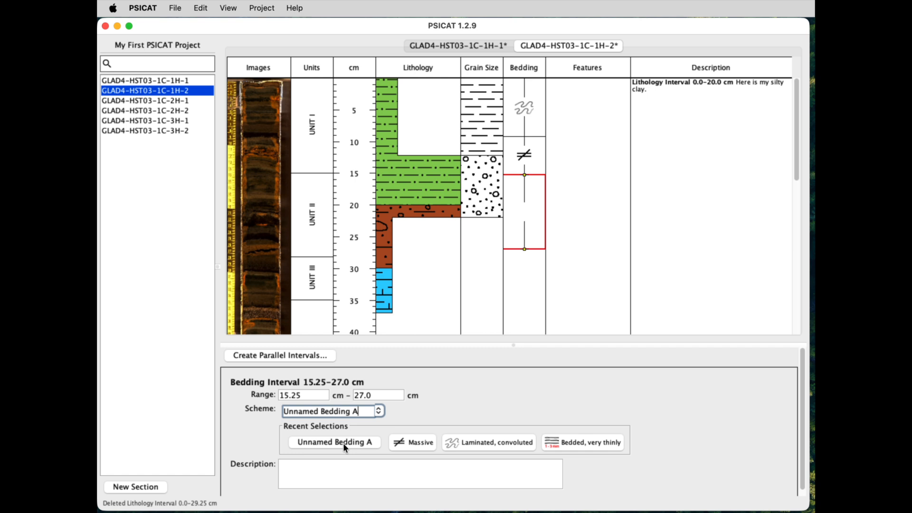
{"action": "left_click", "coordinate": [350, 468]}
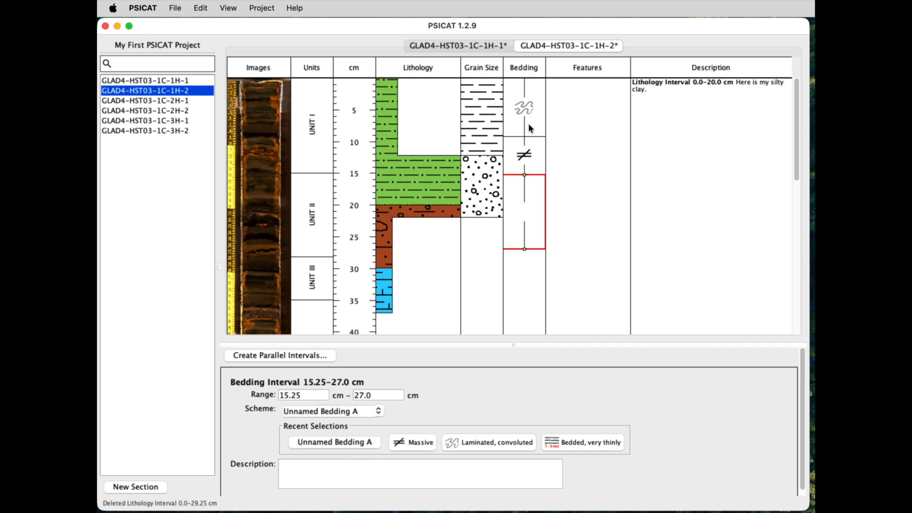
{"action": "left_click", "coordinate": [521, 153]}
{"action": "left_click", "coordinate": [534, 97]}
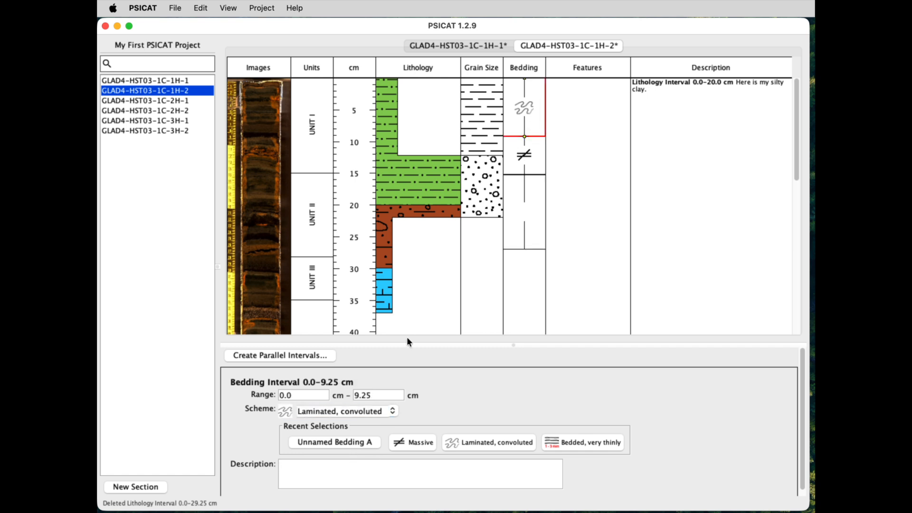
{"action": "left_click", "coordinate": [482, 180]}
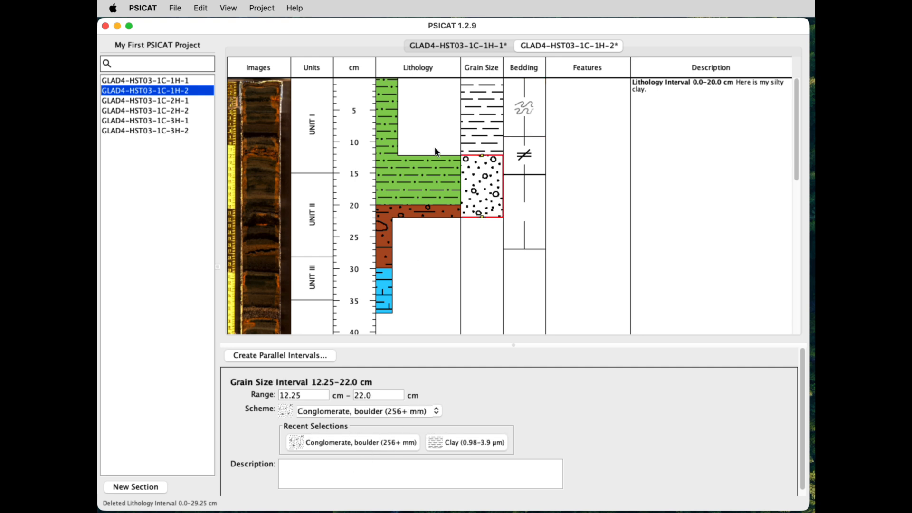
{"action": "left_click", "coordinate": [418, 172]}
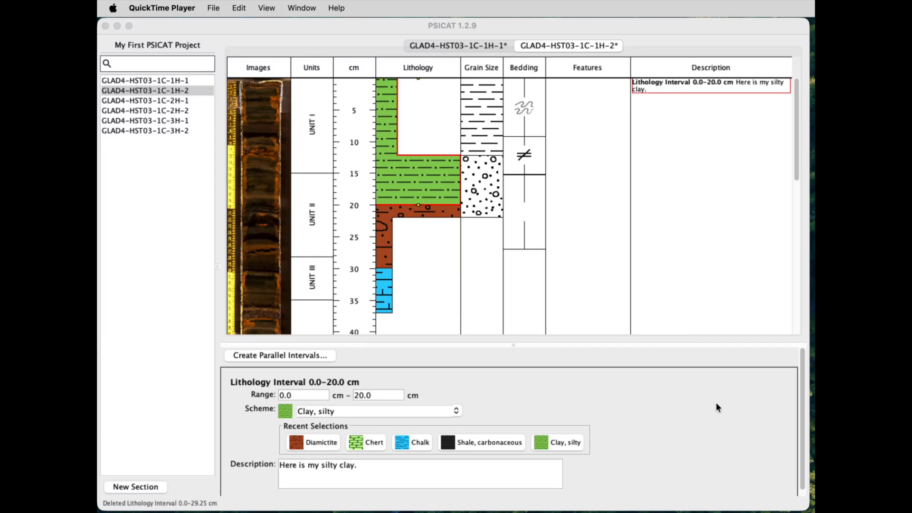
{"action": "left_click", "coordinate": [701, 393]}
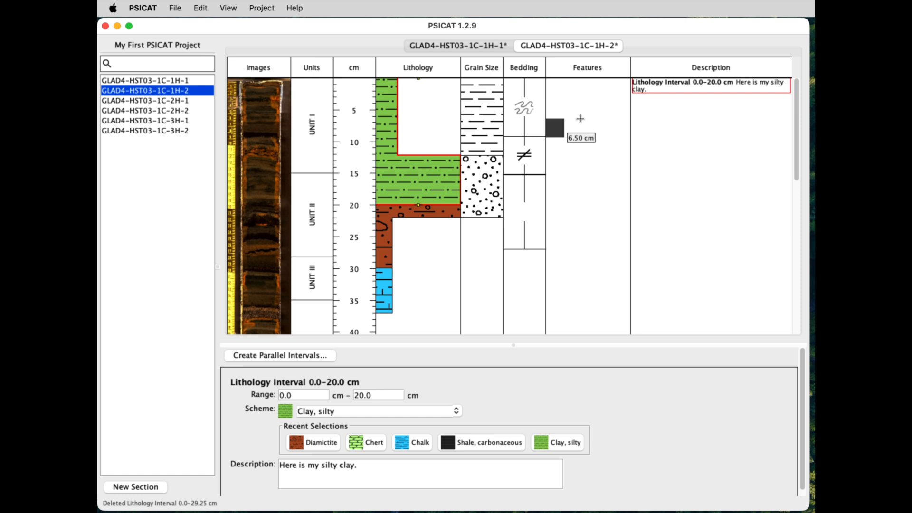
Place a point feature at 6.5 cm in the Features column and assign it the Coring artifact, doming scheme.
{"action": "left_click", "coordinate": [580, 119]}
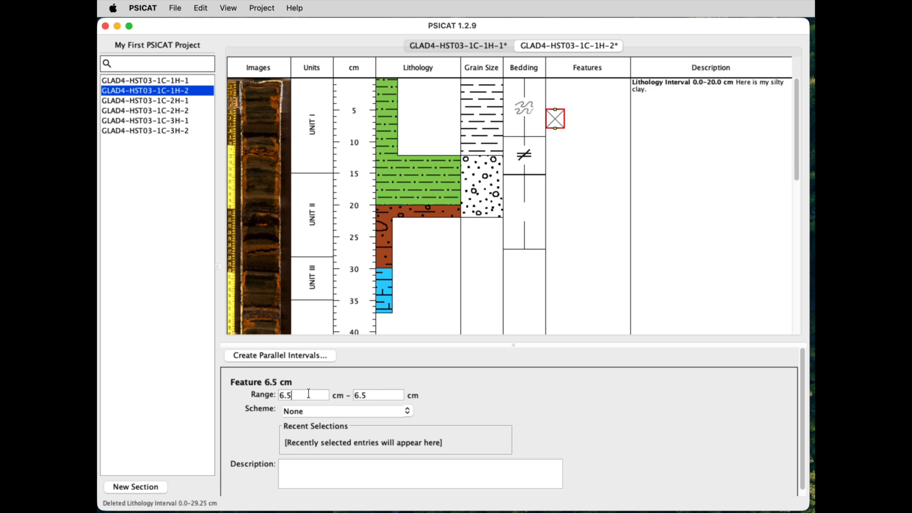
{"action": "left_click", "coordinate": [381, 396]}
{"action": "left_click", "coordinate": [308, 396]}
{"action": "left_click", "coordinate": [408, 410]}
{"action": "scroll", "coordinate": [406, 426], "scroll_direction": "up", "scroll_amount": 5}
{"action": "scroll", "coordinate": [407, 424], "scroll_direction": "up", "scroll_amount": 3}
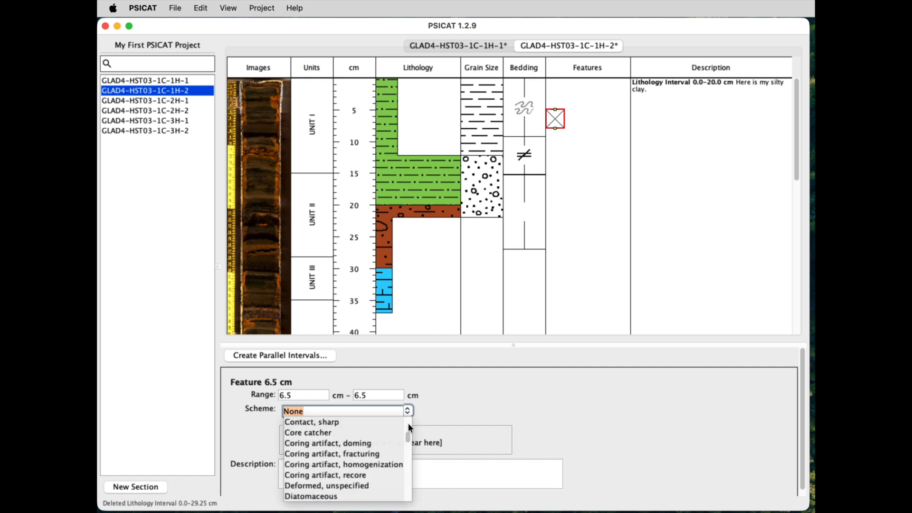
{"action": "left_click", "coordinate": [367, 444]}
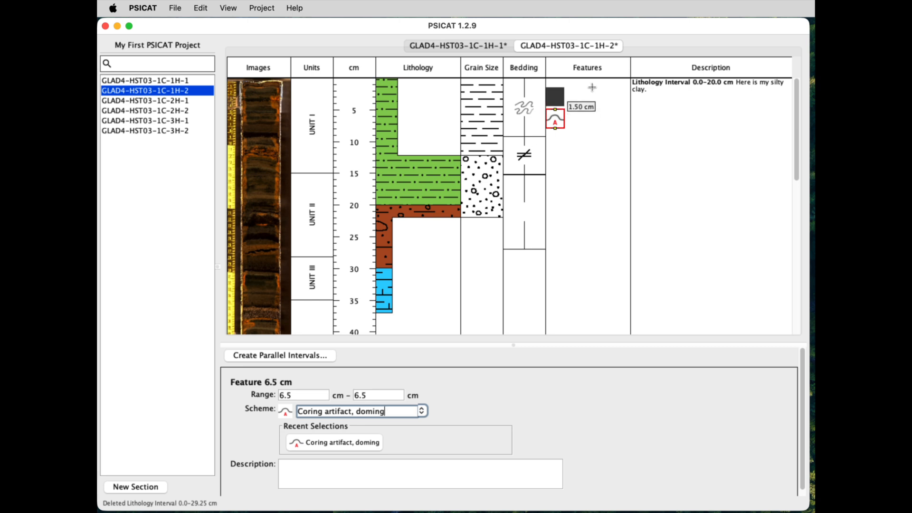
Draw a feature spanning 1.75–18.75 cm, assign it the Fracture scheme and describe it as "Fracture here.".
{"action": "left_click_drag", "start_coordinate": [591, 87], "coordinate": [589, 195]}
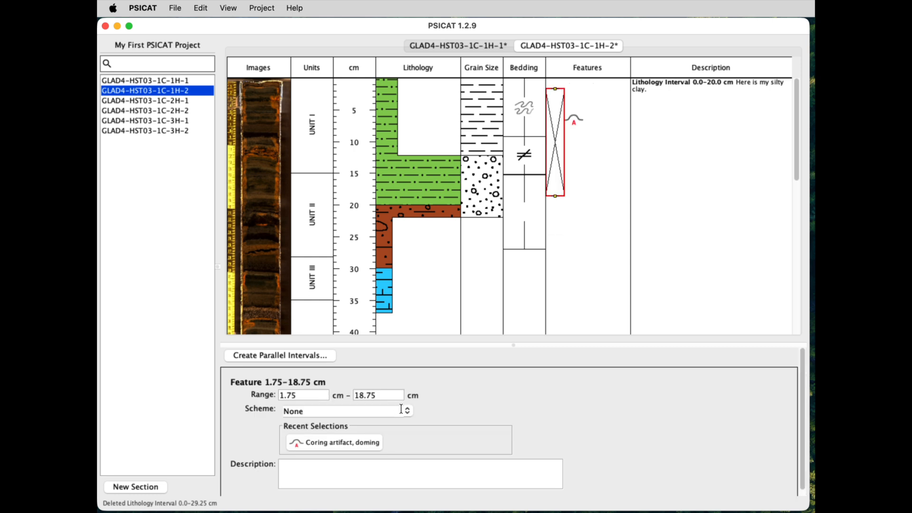
{"action": "left_click", "coordinate": [401, 409]}
{"action": "scroll", "coordinate": [404, 426], "scroll_direction": "up", "scroll_amount": 2}
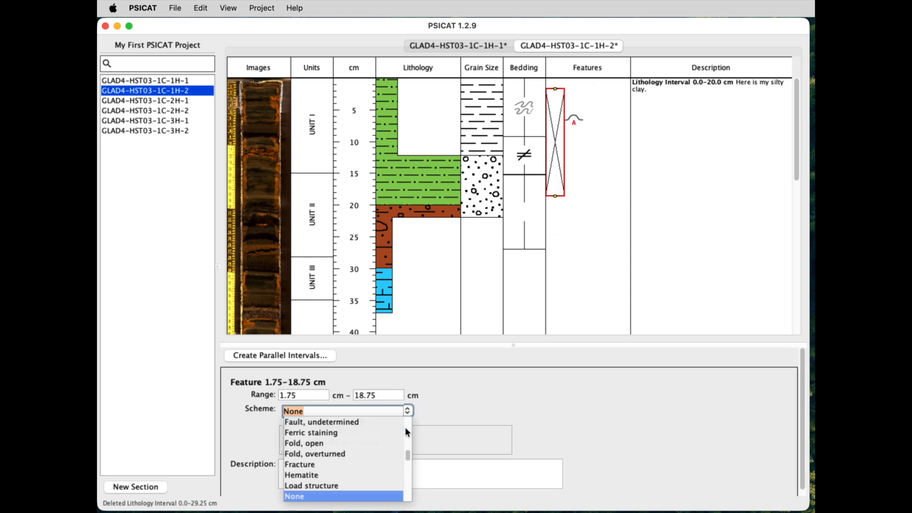
{"action": "left_click", "coordinate": [356, 464]}
{"action": "left_click", "coordinate": [370, 471]}
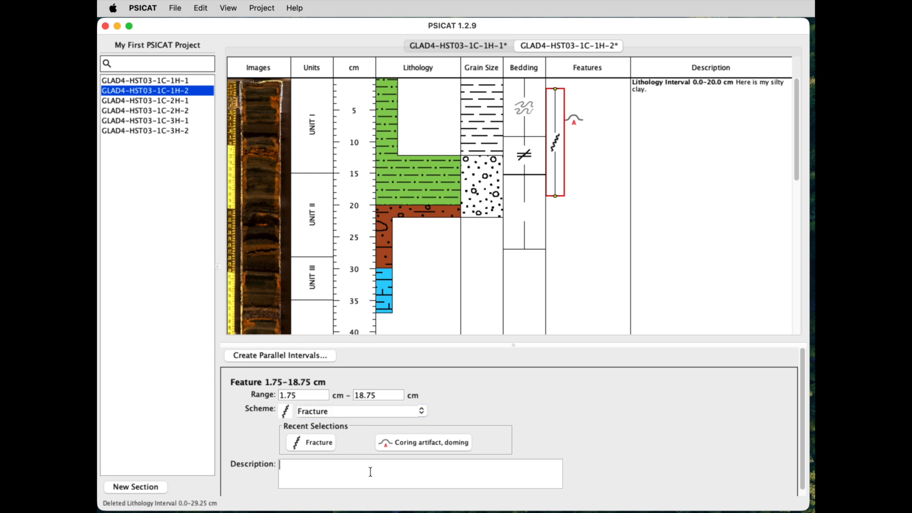
{"action": "type", "text": "Fracture here."}
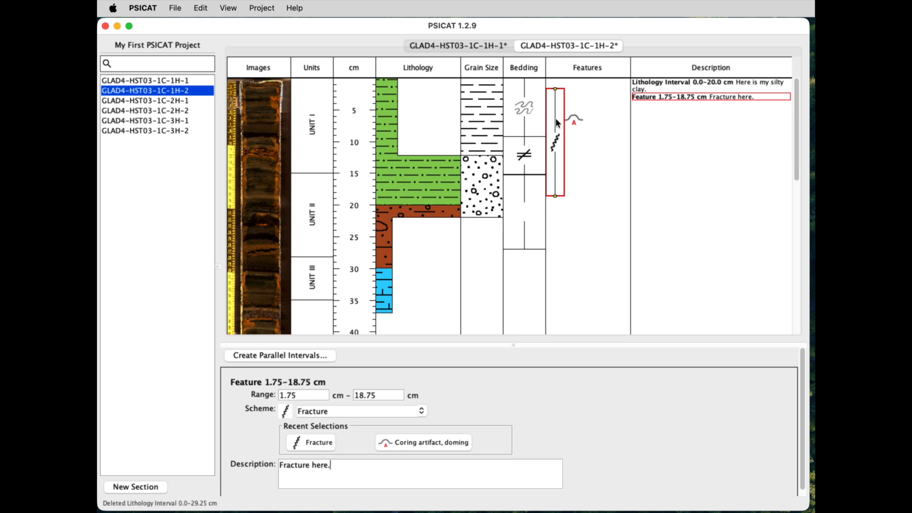
Set the Fracture feature's range to 0–15 cm and stretch its lower boundary to 30 cm.
{"action": "double_click", "coordinate": [383, 395]}
{"action": "type", "text": "15"}
{"action": "key", "text": "Tab"}
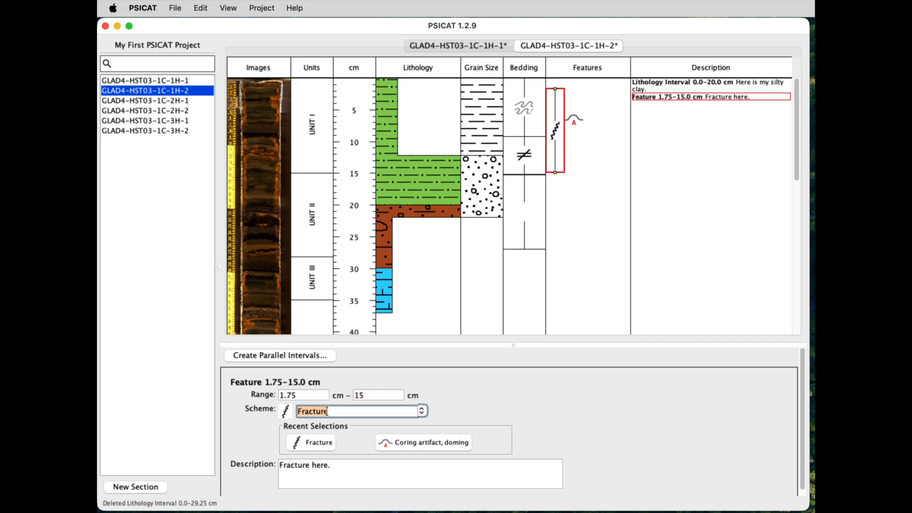
{"action": "double_click", "coordinate": [296, 394]}
{"action": "type", "text": "0"}
{"action": "key", "text": "Tab"}
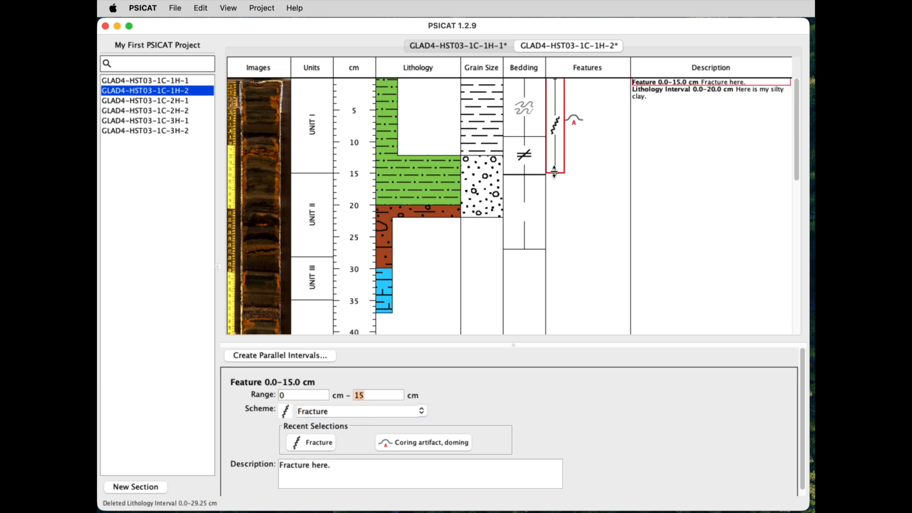
{"action": "left_click_drag", "start_coordinate": [554, 171], "coordinate": [555, 267]}
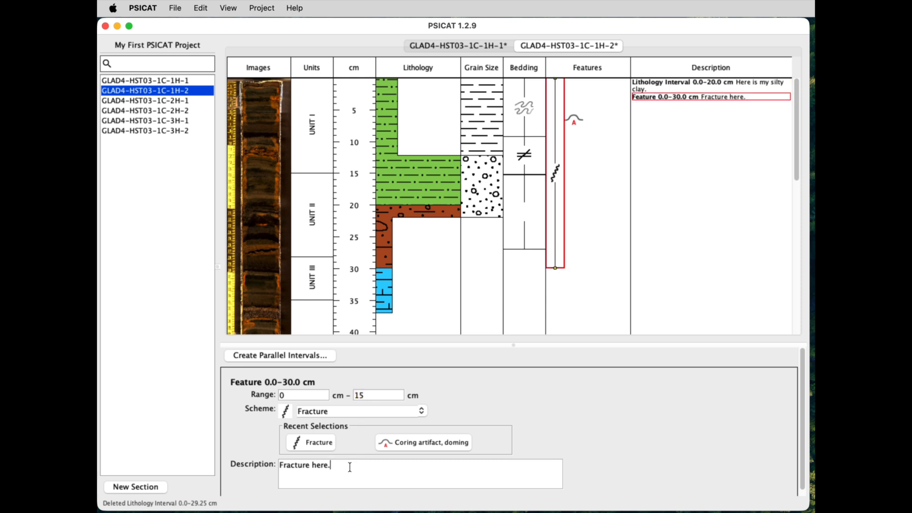
{"action": "left_click", "coordinate": [316, 395]}
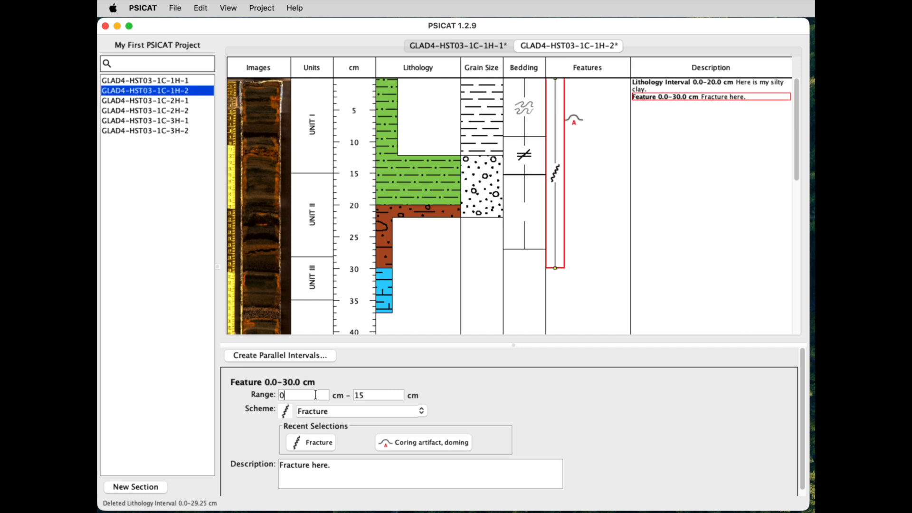
Move the Coring artifact, doming feature down to 20 cm and extend its lower boundary to 33.25 cm.
{"action": "left_click", "coordinate": [578, 119]}
{"action": "left_click", "coordinate": [555, 135]}
{"action": "left_click", "coordinate": [574, 124]}
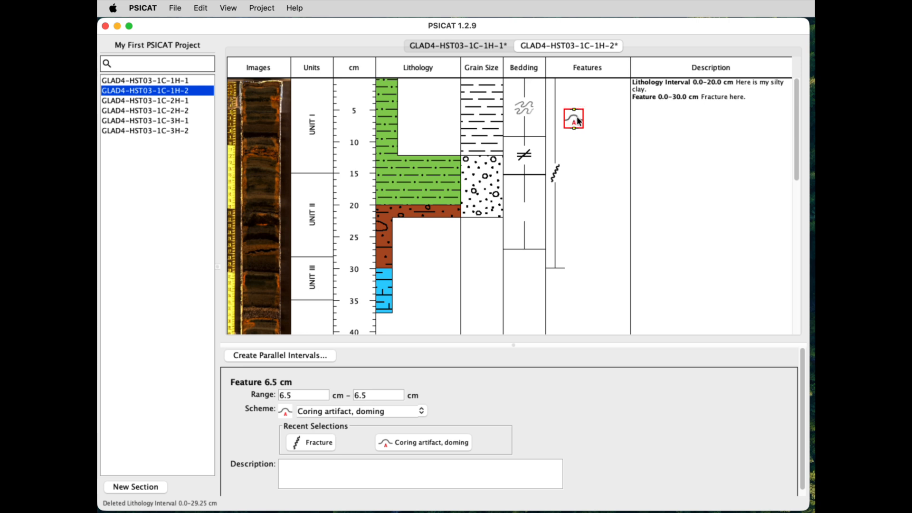
{"action": "left_click_drag", "start_coordinate": [577, 123], "coordinate": [579, 207]}
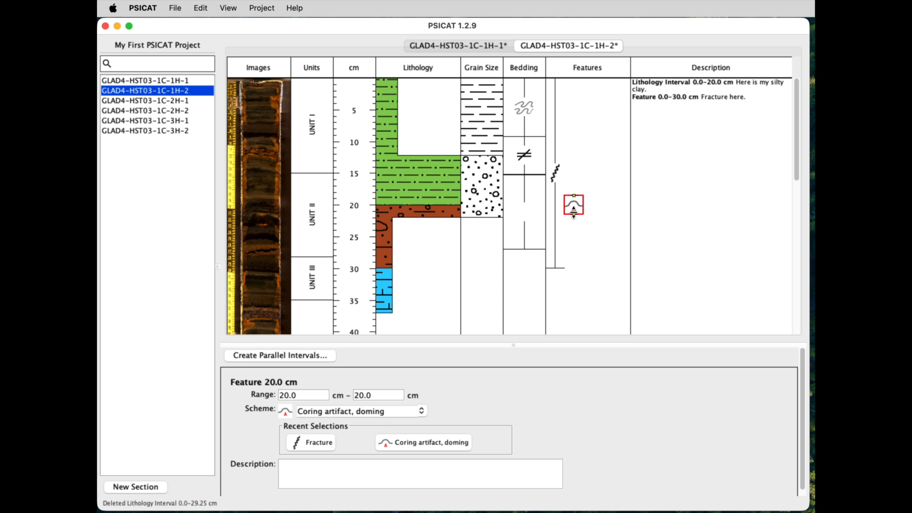
{"action": "left_click_drag", "start_coordinate": [573, 211], "coordinate": [579, 287]}
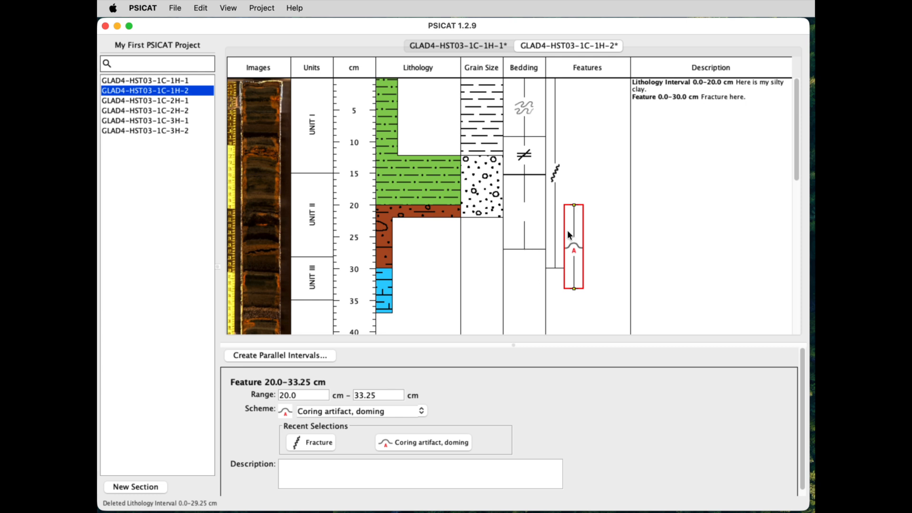
Draw features at 15.75–25.75 cm and 14.75–24.5 cm, and assign Ostracodes to the 14.75–24.5 cm one.
{"action": "left_click_drag", "start_coordinate": [600, 177], "coordinate": [606, 240]}
{"action": "left_click_drag", "start_coordinate": [617, 171], "coordinate": [620, 232]}
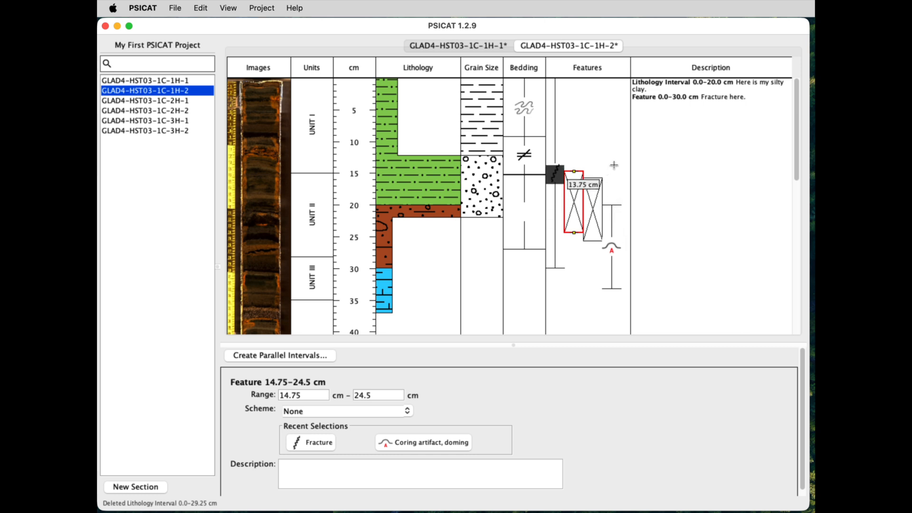
{"action": "left_click", "coordinate": [406, 410]}
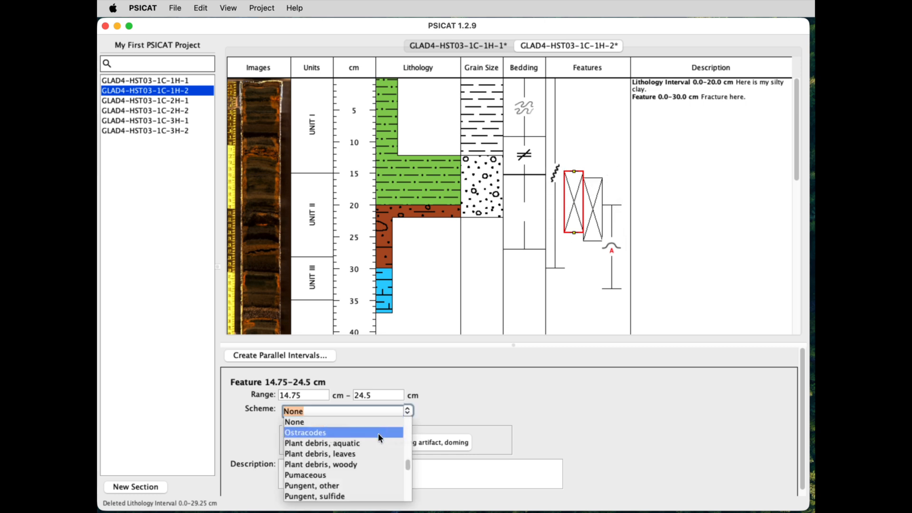
{"action": "left_click", "coordinate": [378, 432]}
Assign the Plant debris, leaves scheme to the 15.75–25.75 cm feature.
{"action": "left_click", "coordinate": [597, 225]}
{"action": "left_click", "coordinate": [406, 411]}
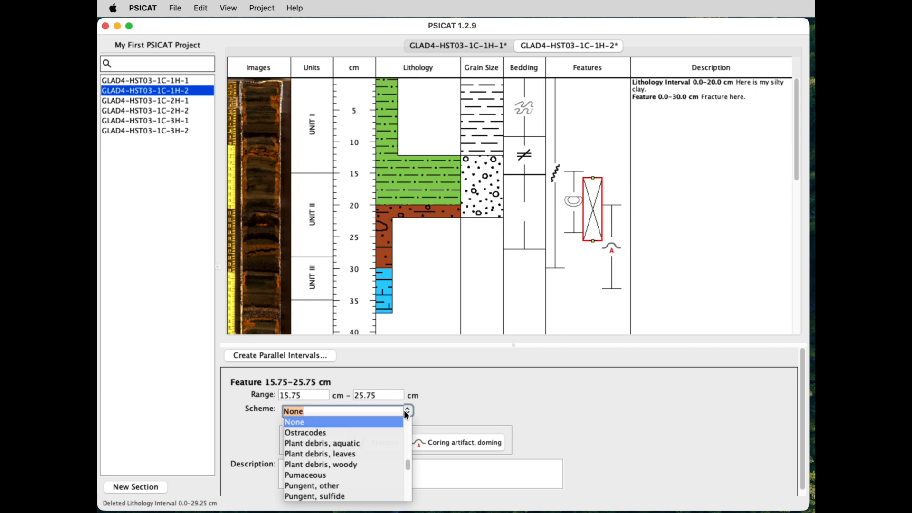
{"action": "left_click", "coordinate": [360, 453]}
Draw two more overlapping features at 11.5–26.5 cm and 10–23.5 cm in the Features column.
{"action": "left_click_drag", "start_coordinate": [611, 150], "coordinate": [613, 249]}
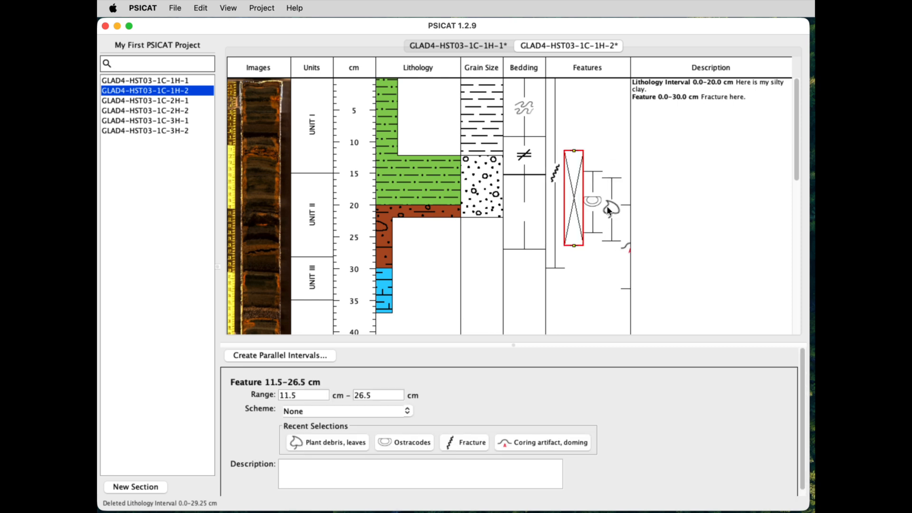
{"action": "left_click_drag", "start_coordinate": [603, 141], "coordinate": [600, 226]}
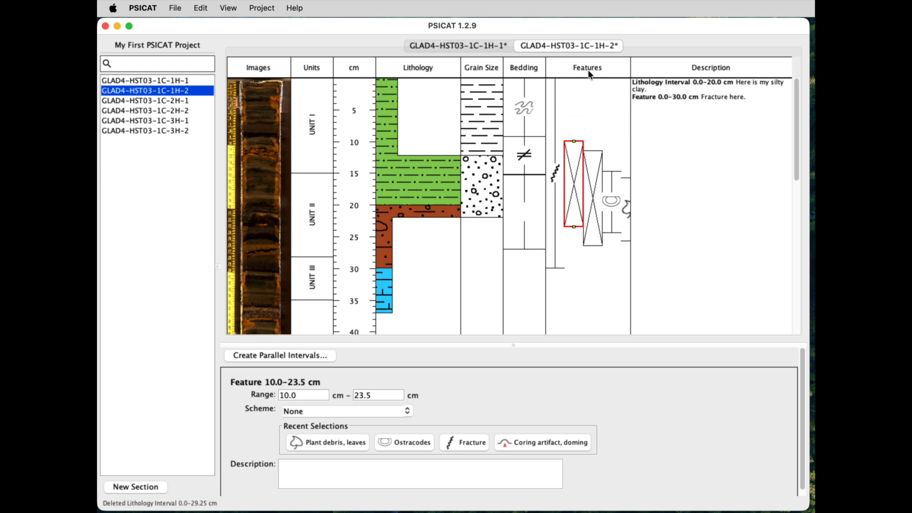
{"action": "left_click", "coordinate": [607, 202]}
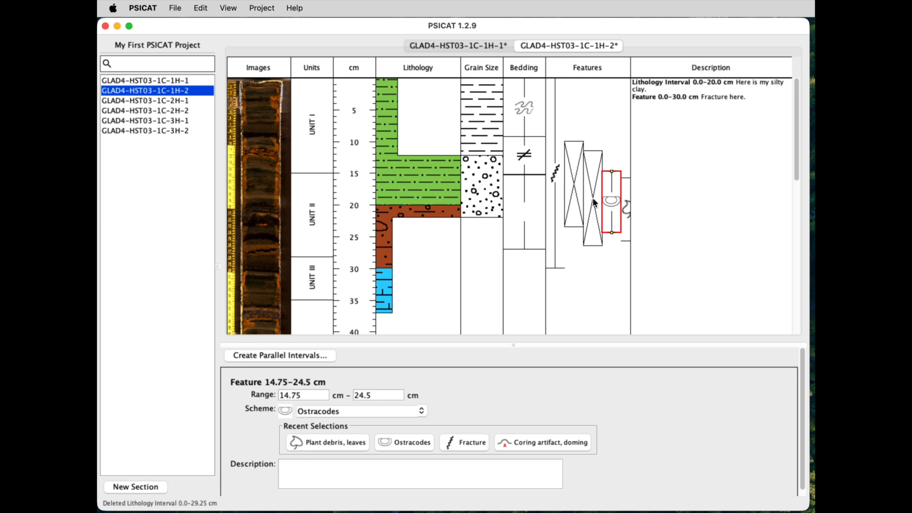
Assign Plant debris, leaves to the 11.5–26.5 cm feature and Fracture to the 10–23.5 cm feature.
{"action": "left_click", "coordinate": [594, 203]}
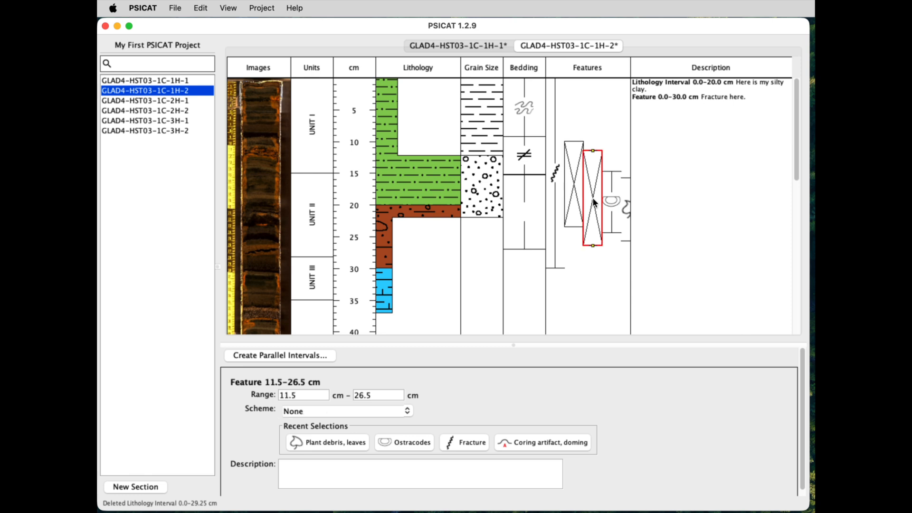
{"action": "left_click", "coordinate": [412, 410]}
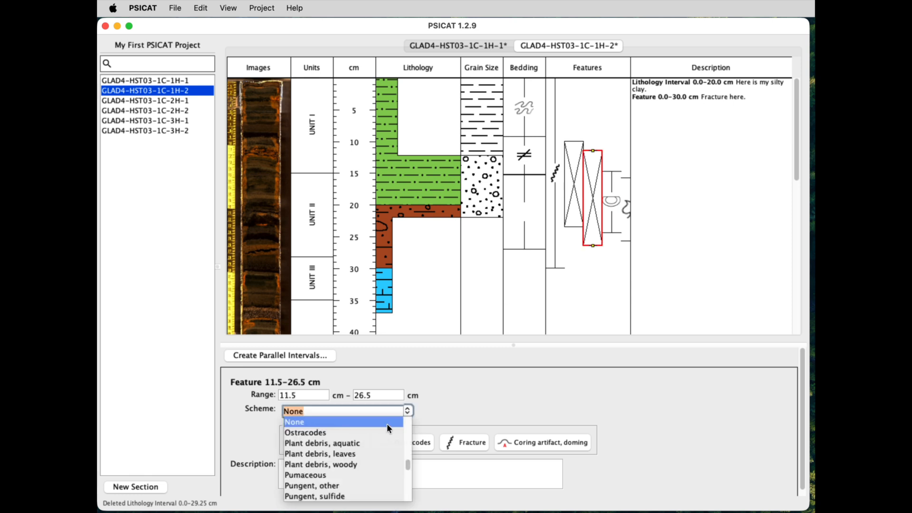
{"action": "left_click", "coordinate": [368, 455]}
{"action": "left_click", "coordinate": [578, 202]}
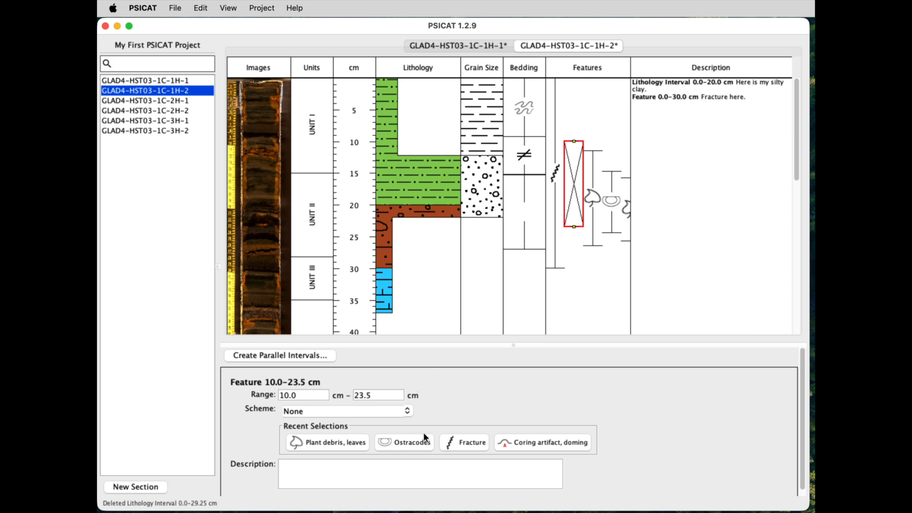
{"action": "left_click", "coordinate": [453, 442]}
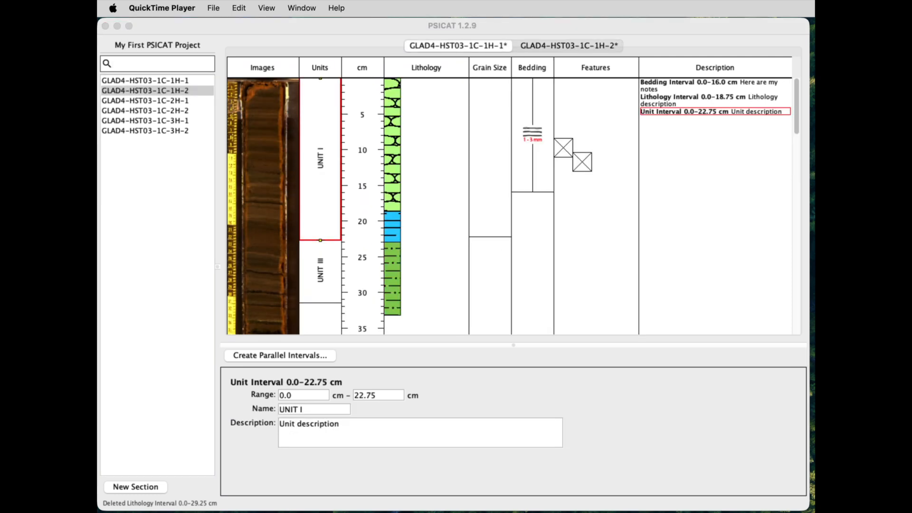
Split the 0–18.75 cm Chert lithology interval of section GLAD4-HST03-1C-1H-1 into two intervals.
{"action": "left_click", "coordinate": [671, 436]}
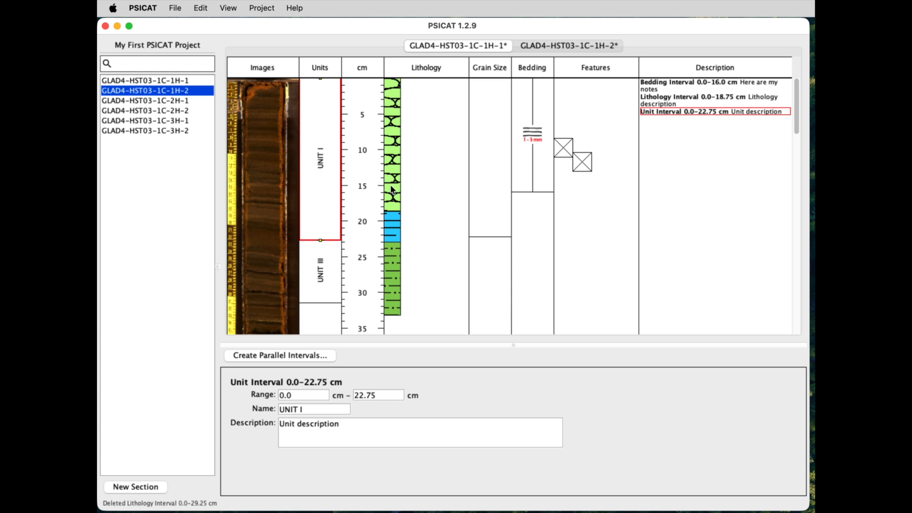
{"action": "left_click", "coordinate": [391, 164]}
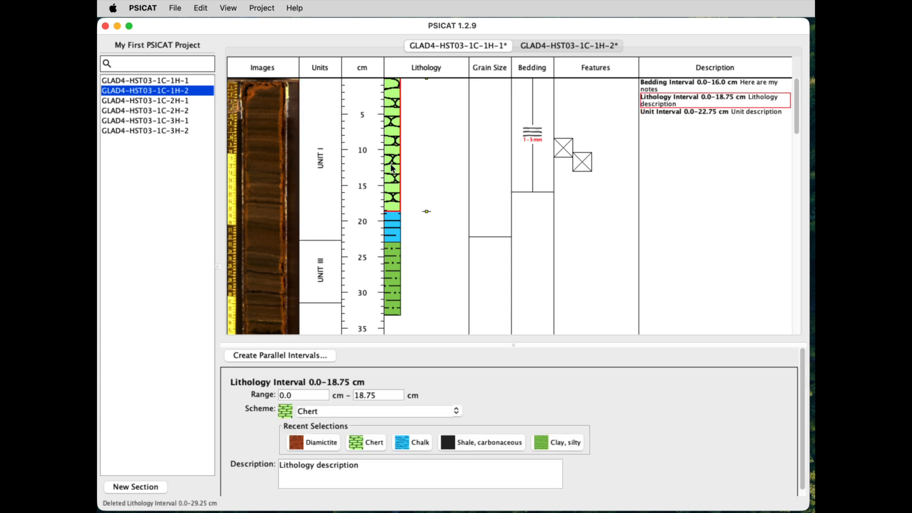
{"action": "left_click", "coordinate": [392, 227]}
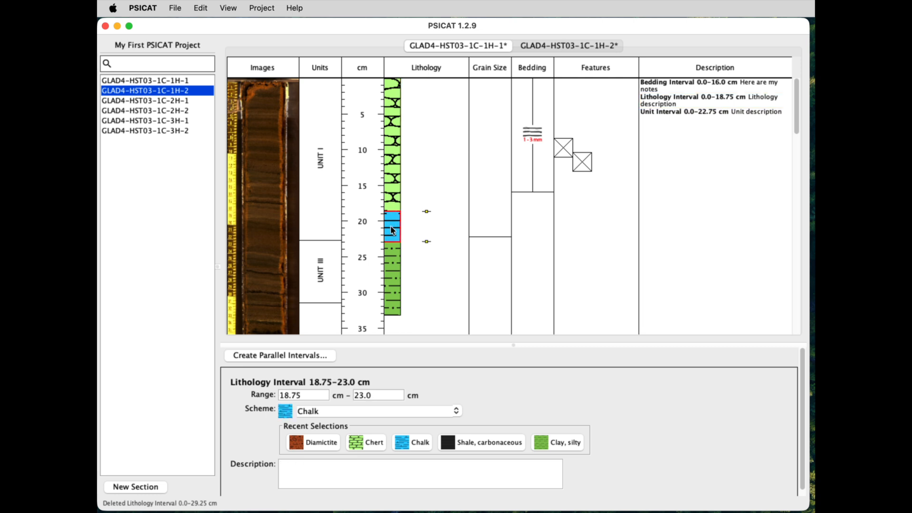
{"action": "left_click", "coordinate": [393, 185]}
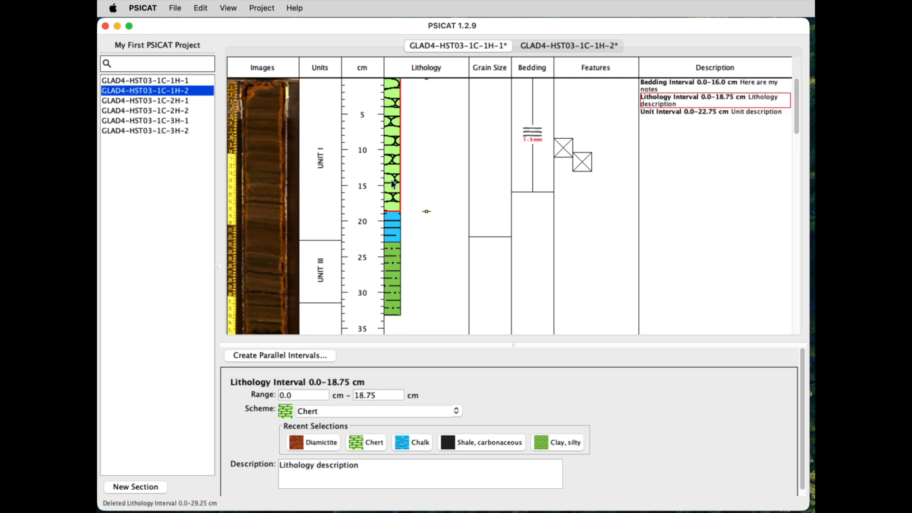
{"action": "left_click", "coordinate": [202, 10]}
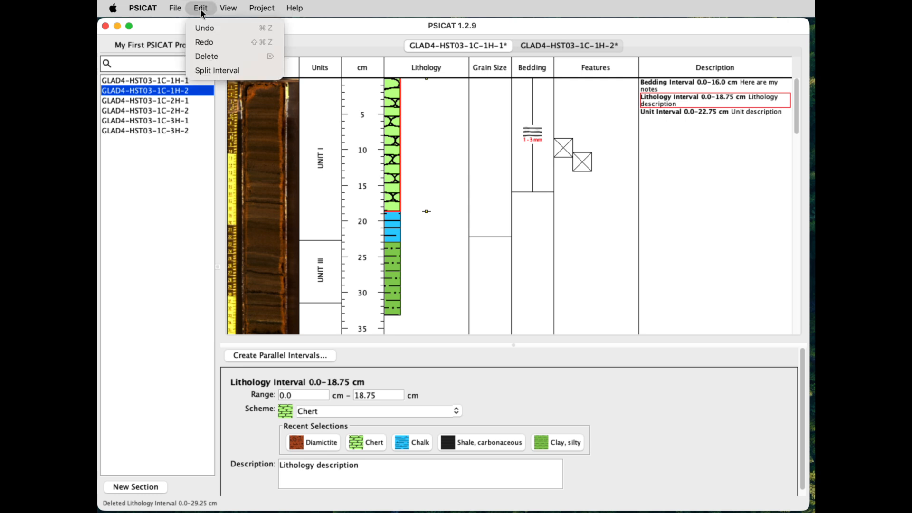
{"action": "left_click", "coordinate": [217, 72]}
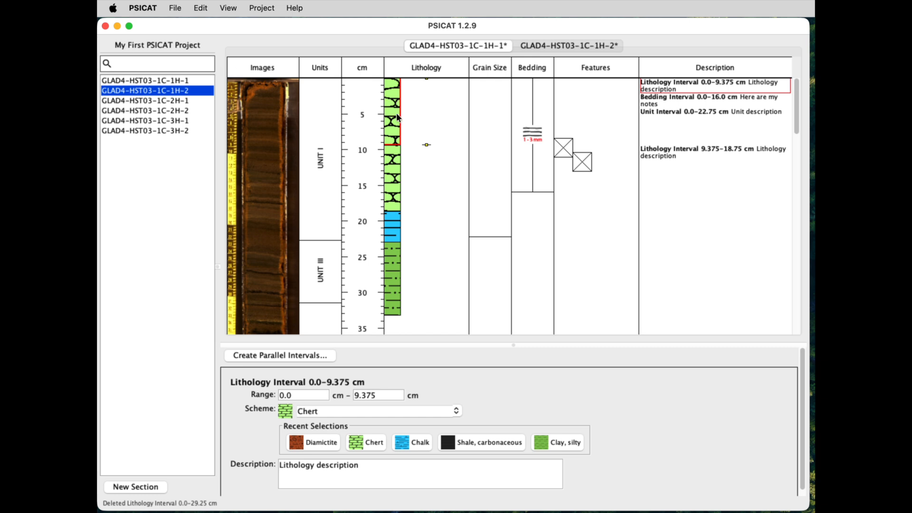
Assign the Clay scheme to the 9.375–18.75 cm lithology interval.
{"action": "left_click", "coordinate": [394, 173]}
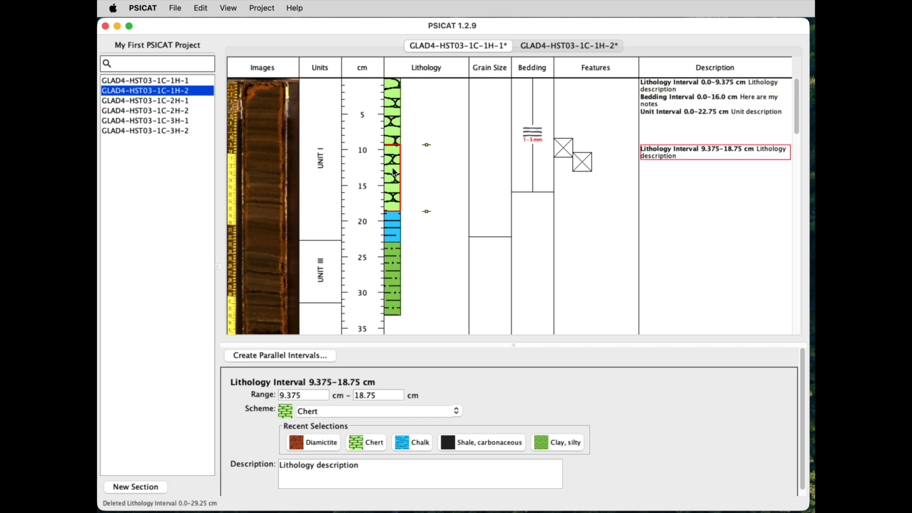
{"action": "left_click", "coordinate": [395, 130]}
{"action": "left_click", "coordinate": [396, 164]}
{"action": "left_click", "coordinate": [394, 121]}
{"action": "left_click", "coordinate": [388, 173]}
{"action": "left_click", "coordinate": [456, 411]}
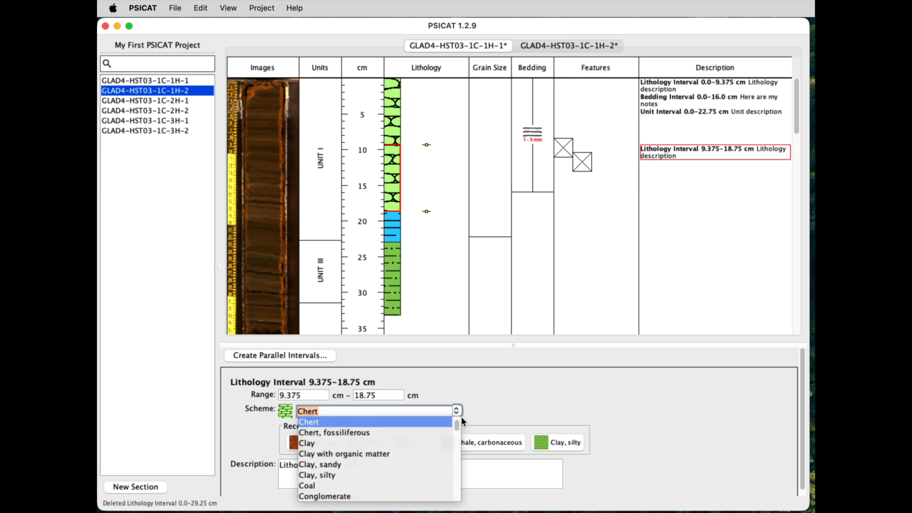
{"action": "left_click", "coordinate": [403, 443]}
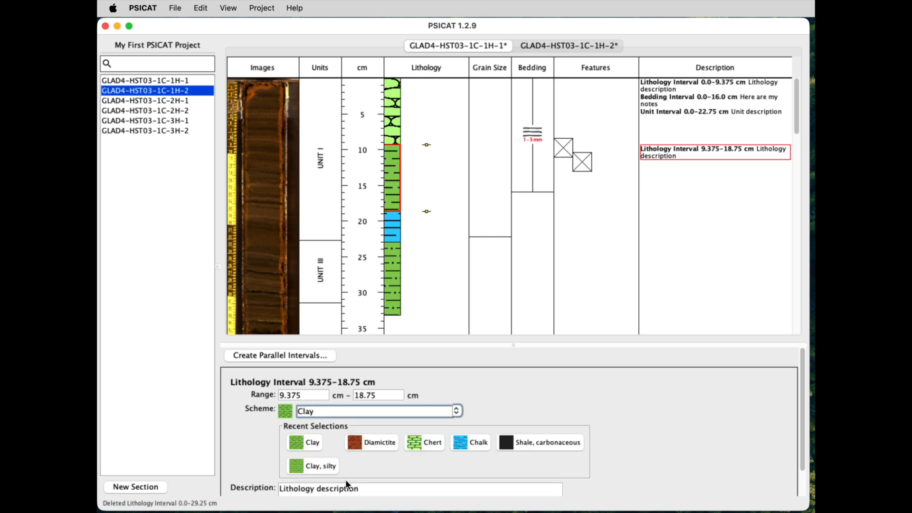
Replace the description of the 9.375–18.75 cm lithology interval with "Clayey".
{"action": "left_click_drag", "start_coordinate": [368, 490], "coordinate": [267, 489]}
{"action": "type", "text": "Cley"}
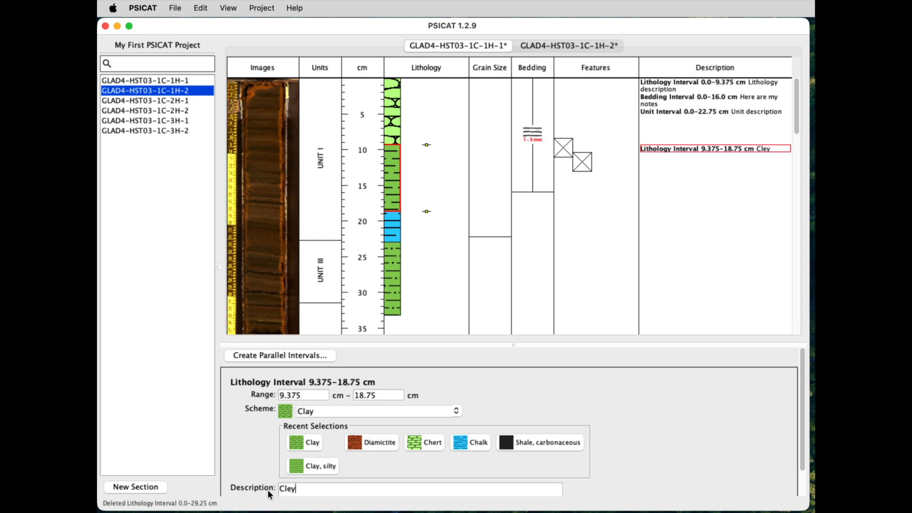
{"action": "key", "text": "BackSpace"}
{"action": "key", "text": "BackSpace"}
{"action": "type", "text": "ayey"}
Split the 0–22.75 cm UNIT I interval into two intervals.
{"action": "left_click", "coordinate": [321, 119]}
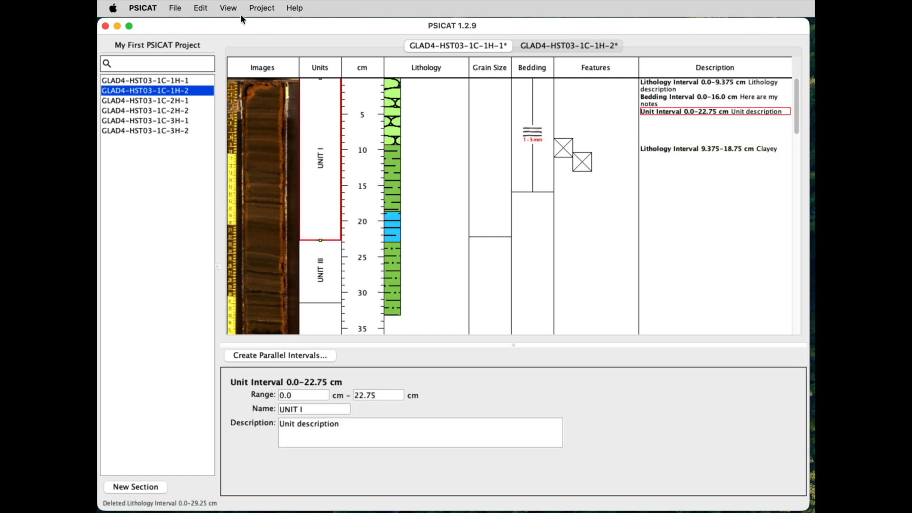
{"action": "left_click", "coordinate": [198, 10]}
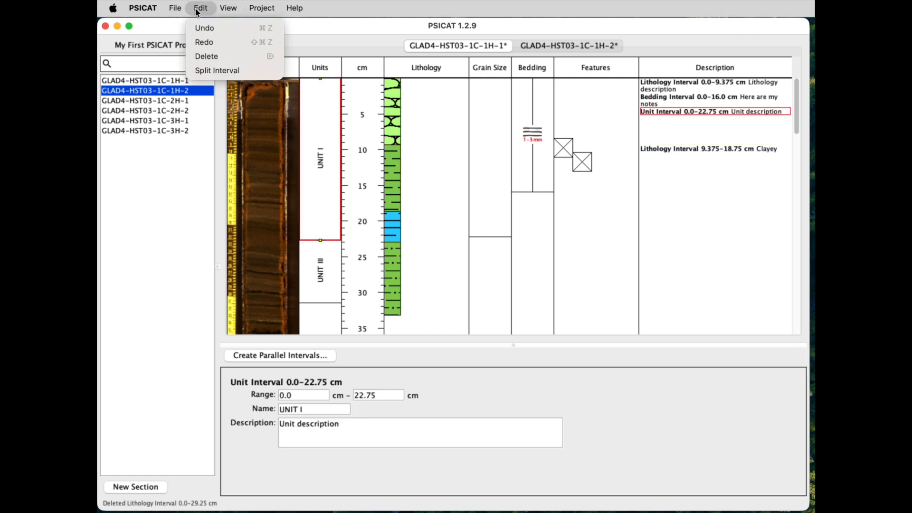
{"action": "left_click", "coordinate": [214, 69]}
Assign Conglomerate, boulder (256+ mm) to the 0–22.25 cm grain size interval and split it in two.
{"action": "left_click", "coordinate": [480, 146]}
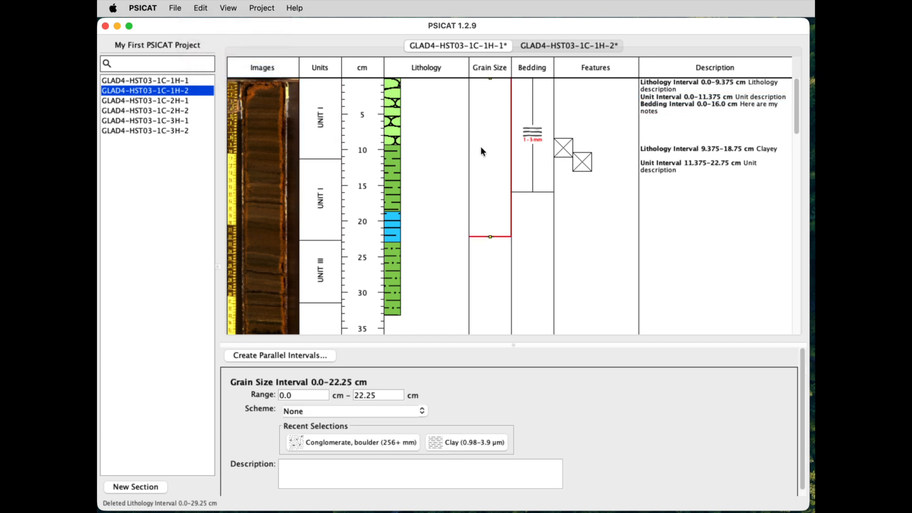
{"action": "left_click", "coordinate": [387, 446]}
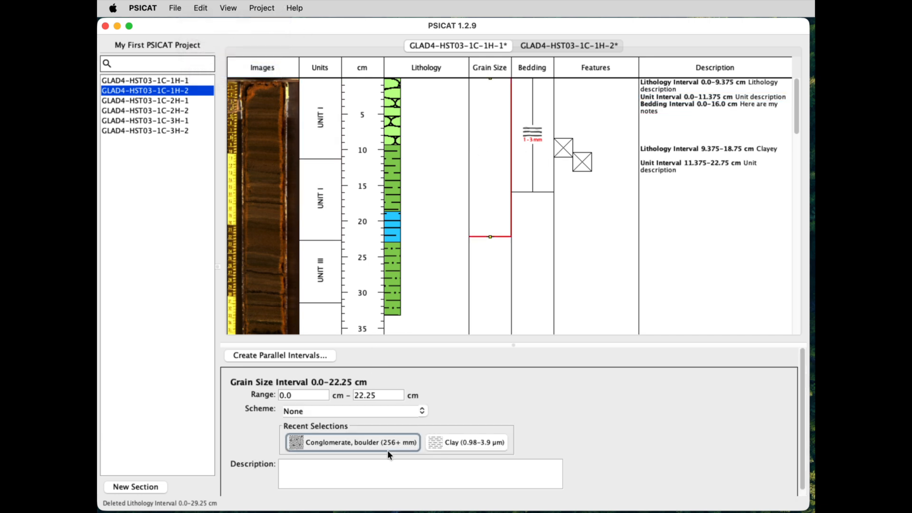
{"action": "left_click", "coordinate": [175, 8]}
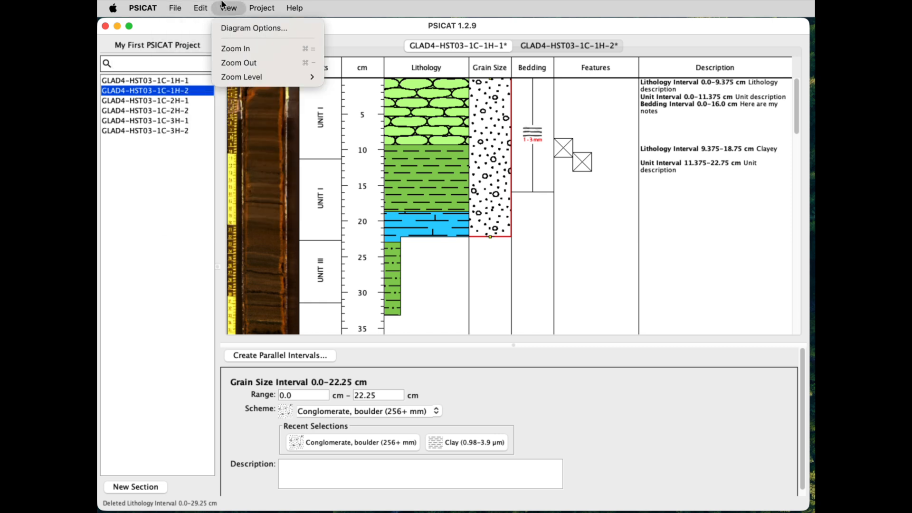
{"action": "mouse_move", "coordinate": [201, 8]}
{"action": "left_click", "coordinate": [209, 70]}
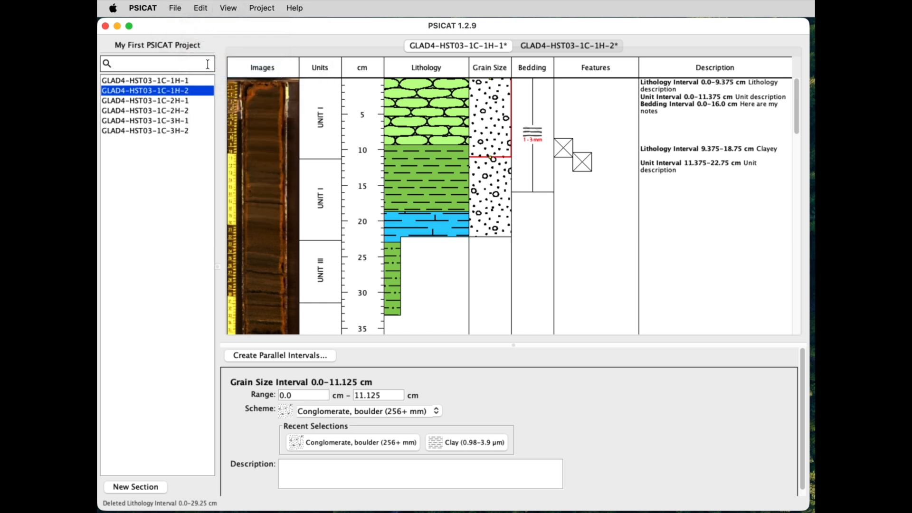
Split the 0–16 cm Bedded, very thinly bedding interval into two intervals.
{"action": "left_click", "coordinate": [532, 124]}
{"action": "left_click", "coordinate": [228, 8]}
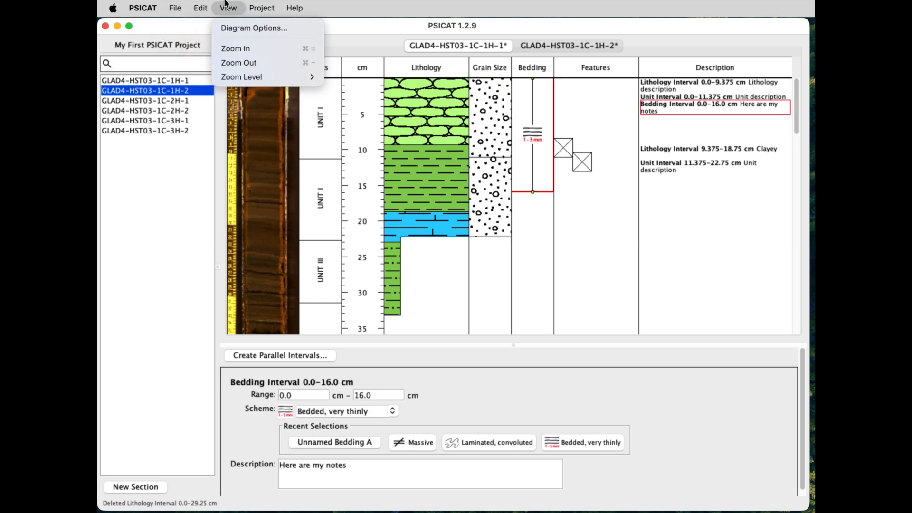
{"action": "mouse_move", "coordinate": [200, 9]}
{"action": "left_click", "coordinate": [217, 72]}
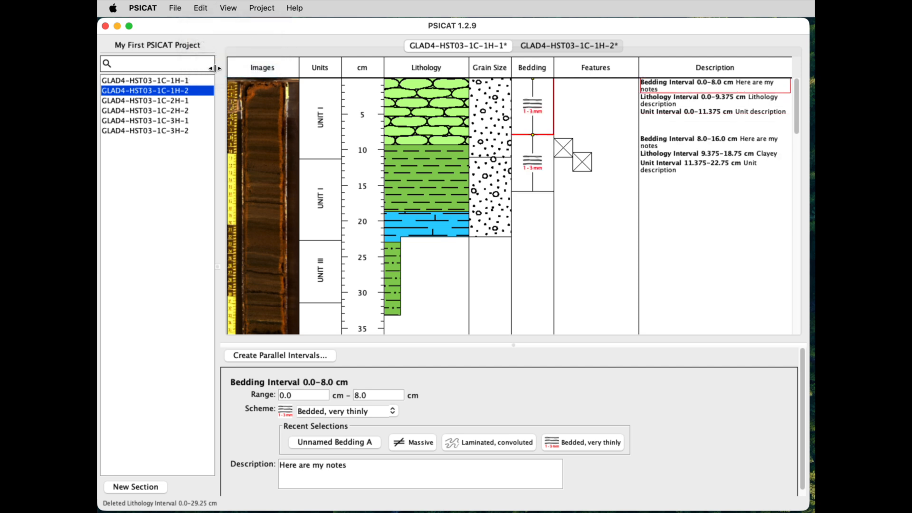
Check whether interval splitting is available for the 9.75 cm feature.
{"action": "left_click", "coordinate": [563, 148]}
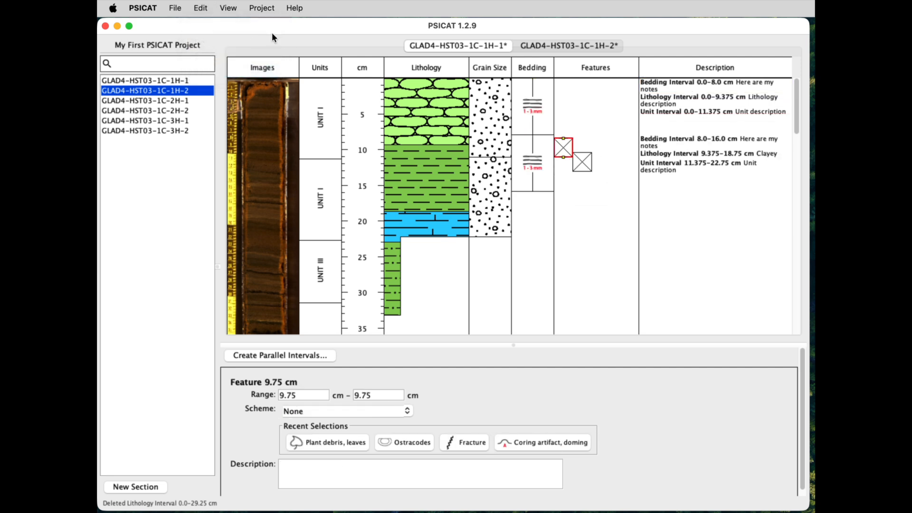
{"action": "left_click", "coordinate": [200, 8]}
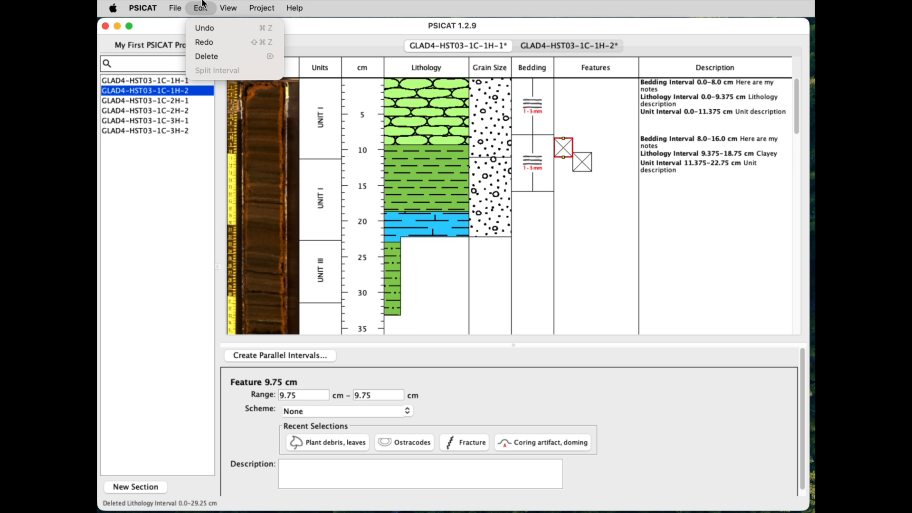
{"action": "left_click", "coordinate": [204, 4]}
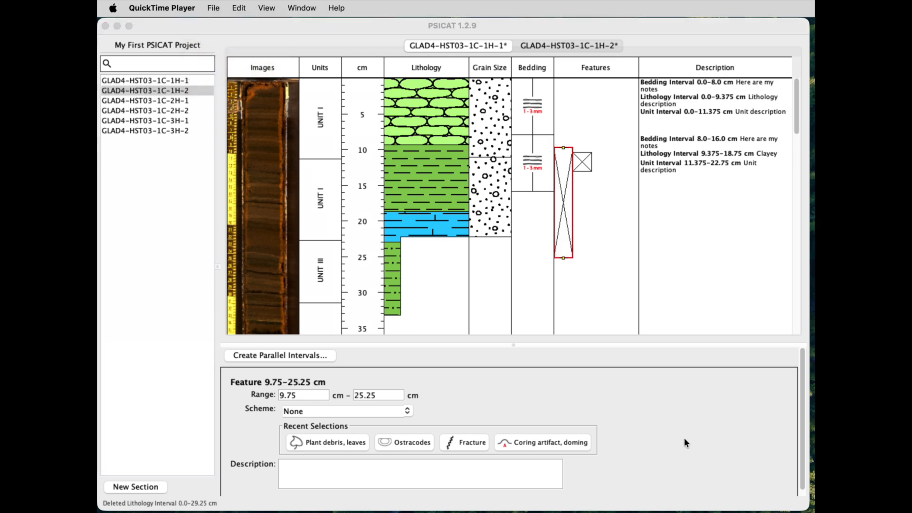
{"action": "left_click", "coordinate": [668, 411]}
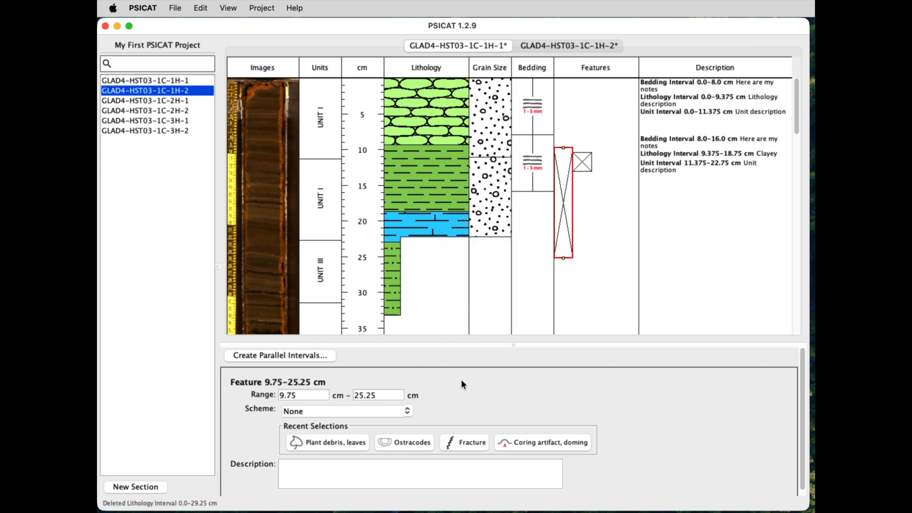
Open section GLAD4-HST03-1C-2H-1 and create parallel bedding, feature, grain size, lithology and unit intervals down to 10 cm.
{"action": "double_click", "coordinate": [158, 101]}
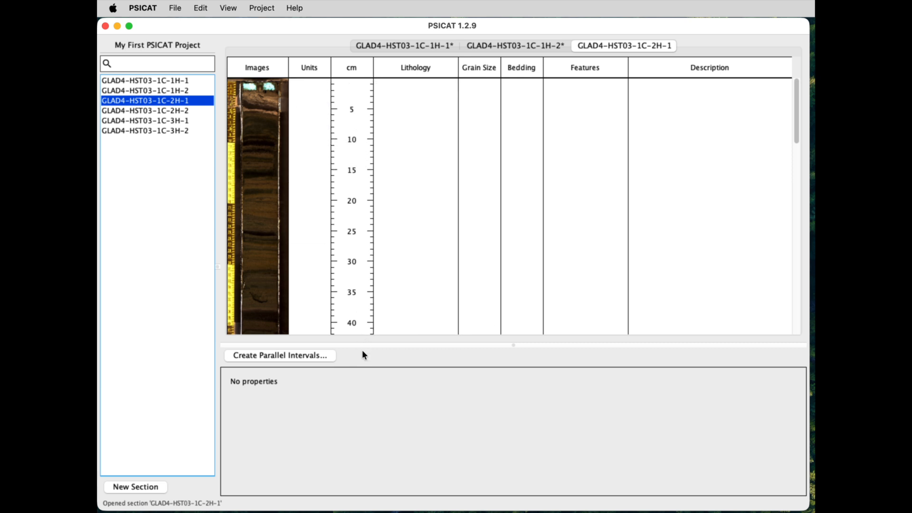
{"action": "left_click", "coordinate": [278, 355]}
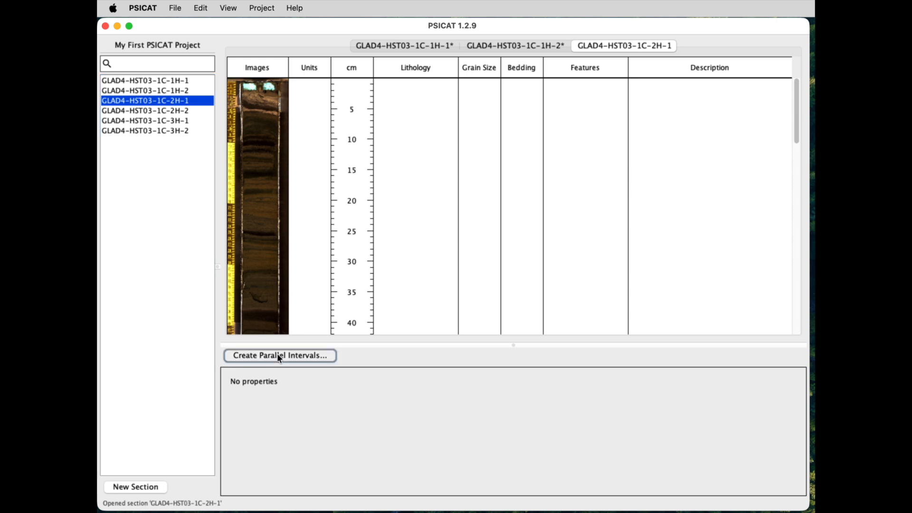
{"action": "left_click_drag", "start_coordinate": [479, 185], "coordinate": [521, 268]}
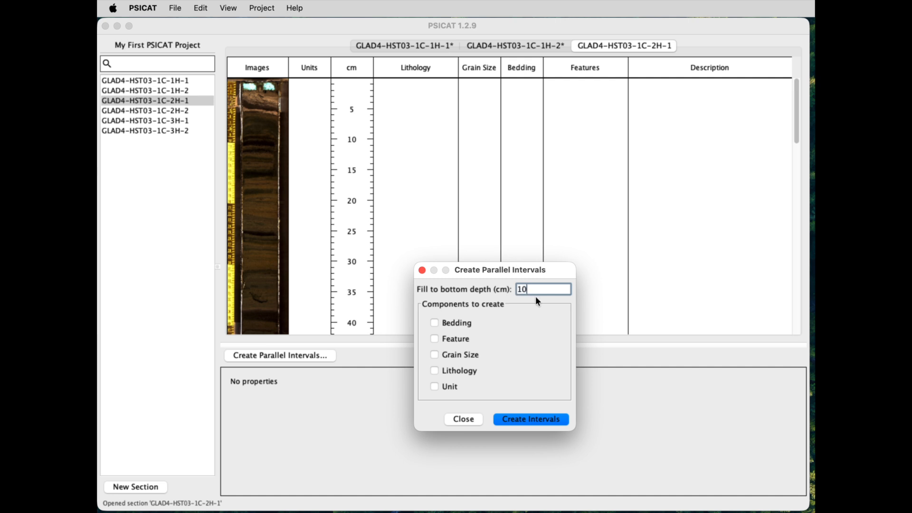
{"action": "left_click", "coordinate": [455, 327]}
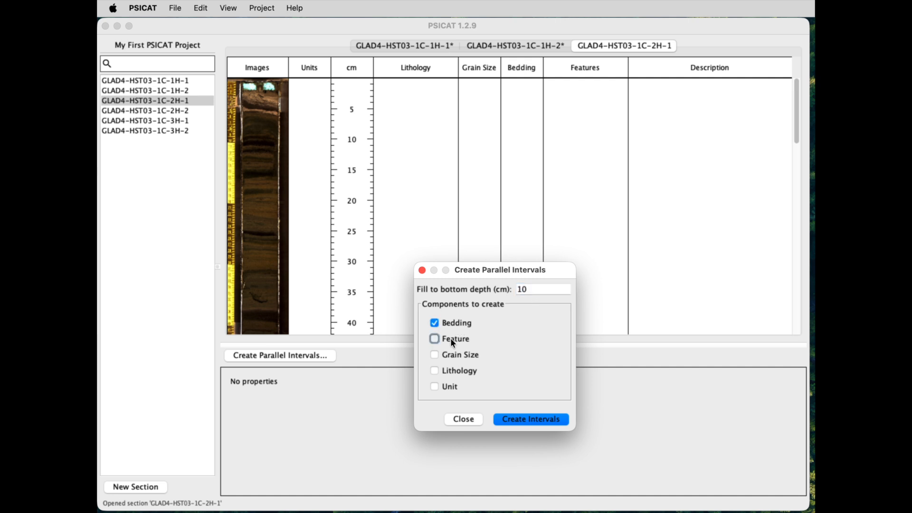
{"action": "left_click", "coordinate": [451, 357]}
{"action": "left_click", "coordinate": [449, 371]}
{"action": "left_click_drag", "start_coordinate": [520, 269], "coordinate": [538, 269]}
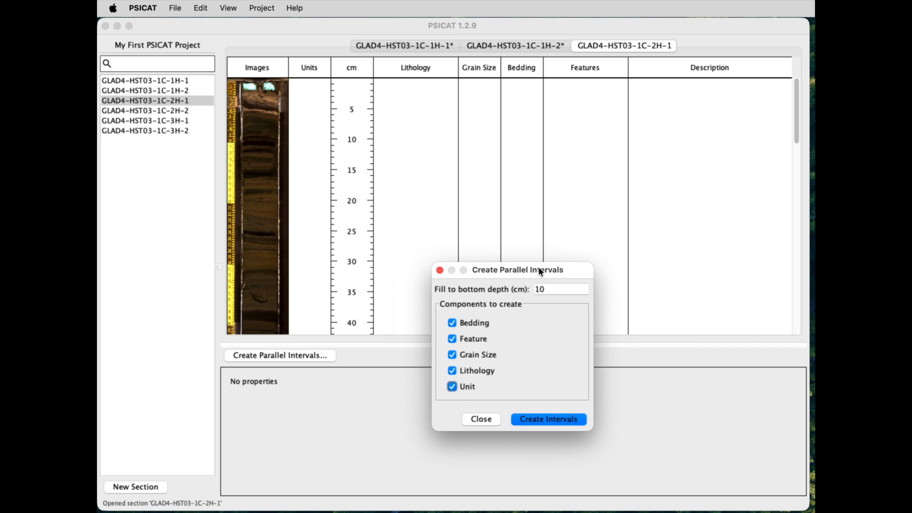
{"action": "left_click", "coordinate": [546, 424]}
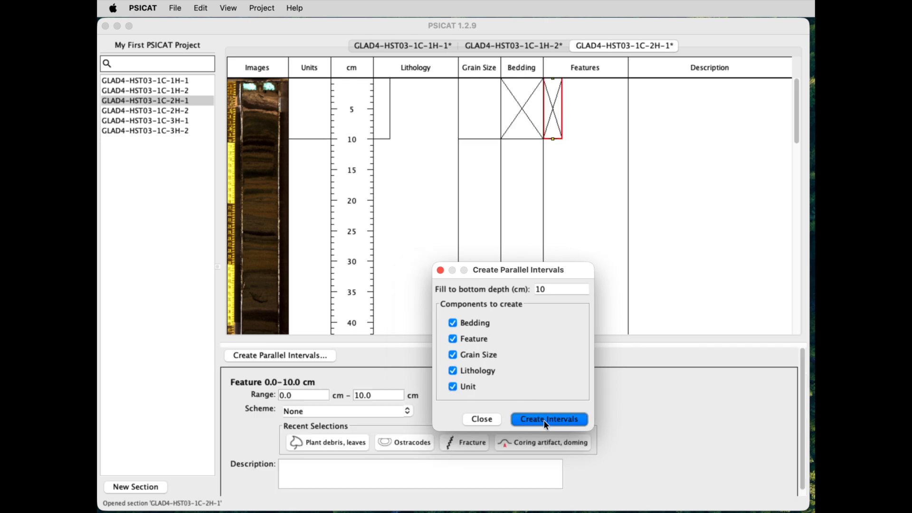
{"action": "left_click", "coordinate": [482, 420]}
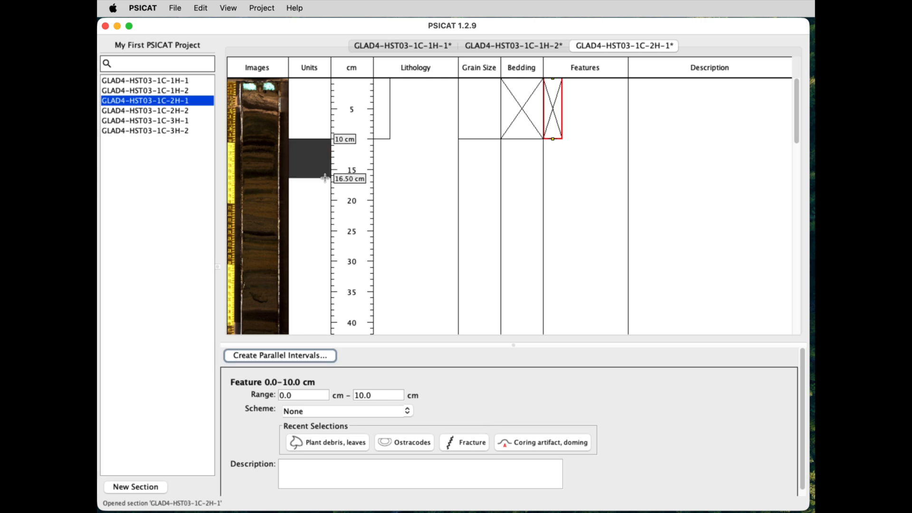
Assign Ostracodes to the 0–10 cm feature and Massive to the 0–10 cm bedding interval.
{"action": "left_click", "coordinate": [320, 121]}
{"action": "left_click", "coordinate": [382, 116]}
{"action": "left_click", "coordinate": [478, 113]}
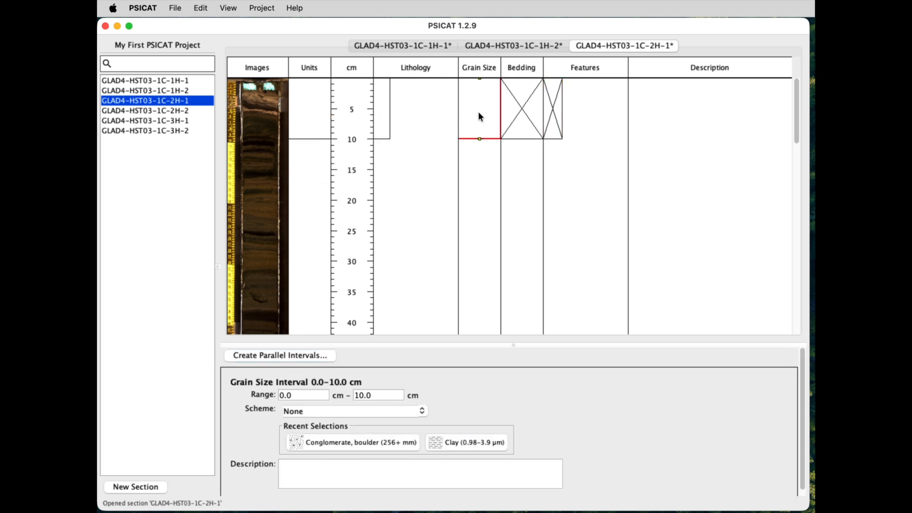
{"action": "left_click", "coordinate": [515, 116]}
{"action": "left_click", "coordinate": [554, 114]}
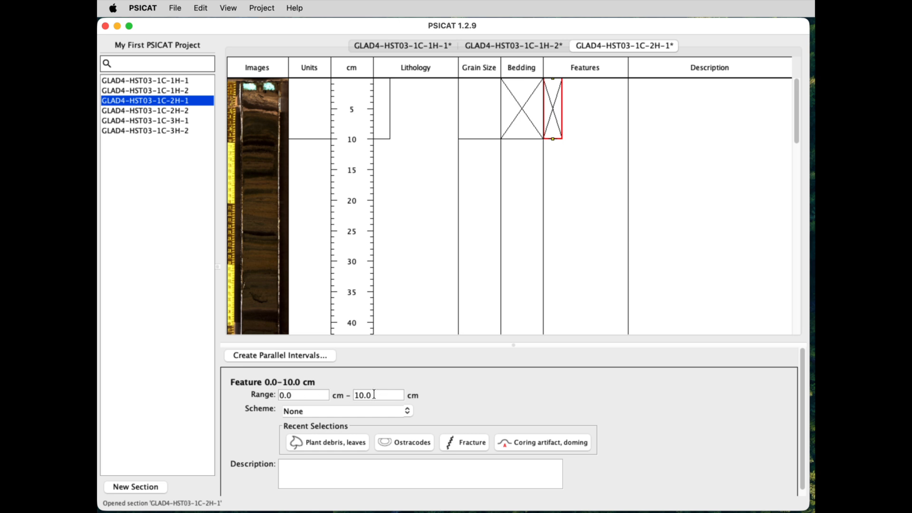
{"action": "left_click", "coordinate": [409, 442]}
{"action": "left_click", "coordinate": [510, 117]}
{"action": "left_click", "coordinate": [411, 441]}
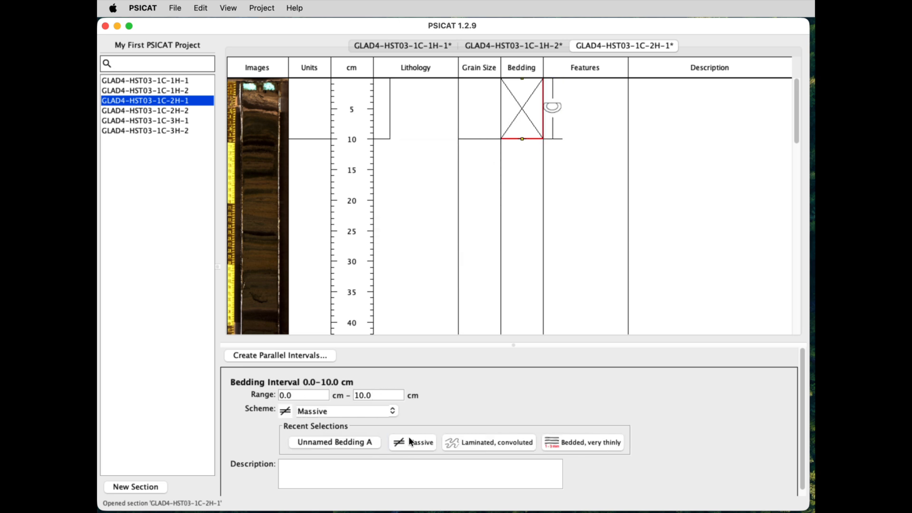
Assign Conglomerate, boulder (256+ mm) to the 0–10 cm grain size interval and Chalk to the 0–10 cm lithology interval.
{"action": "left_click", "coordinate": [477, 135]}
{"action": "left_click", "coordinate": [366, 442]}
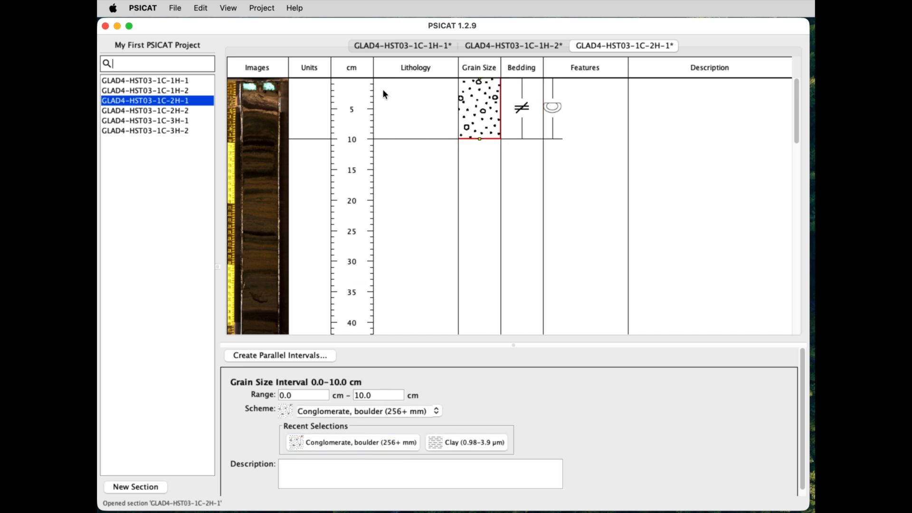
{"action": "left_click", "coordinate": [384, 94]}
{"action": "left_click", "coordinate": [470, 442]}
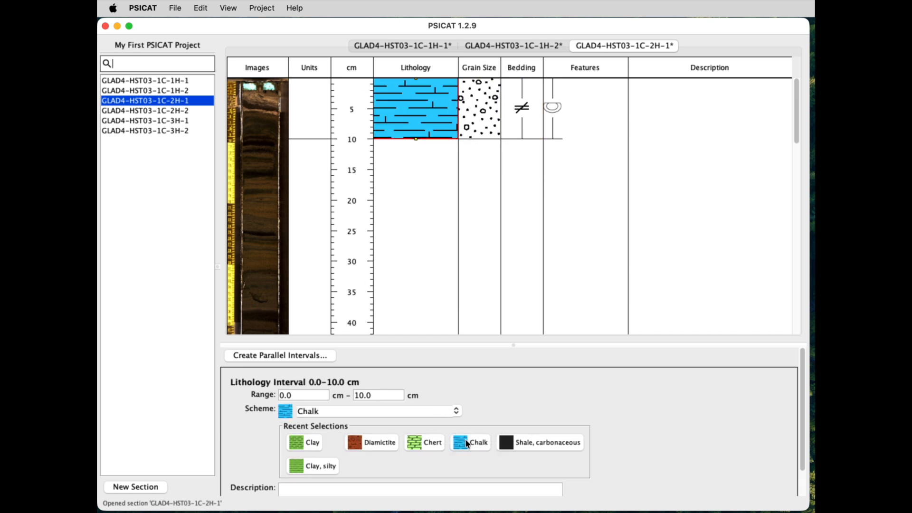
Name the 0–10 cm unit interval UNIT I.
{"action": "left_click", "coordinate": [326, 116]}
{"action": "left_click", "coordinate": [335, 410]}
{"action": "type", "text": "UNIT I"}
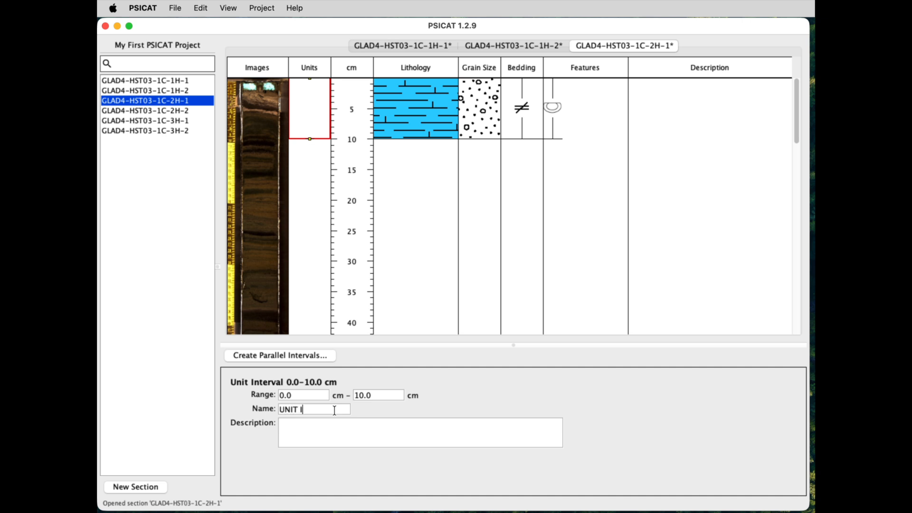
{"action": "left_click", "coordinate": [340, 426]}
Create parallel bedding, feature, grain size, lithology and unit intervals down to 20 cm and check the new intervals.
{"action": "left_click", "coordinate": [303, 353]}
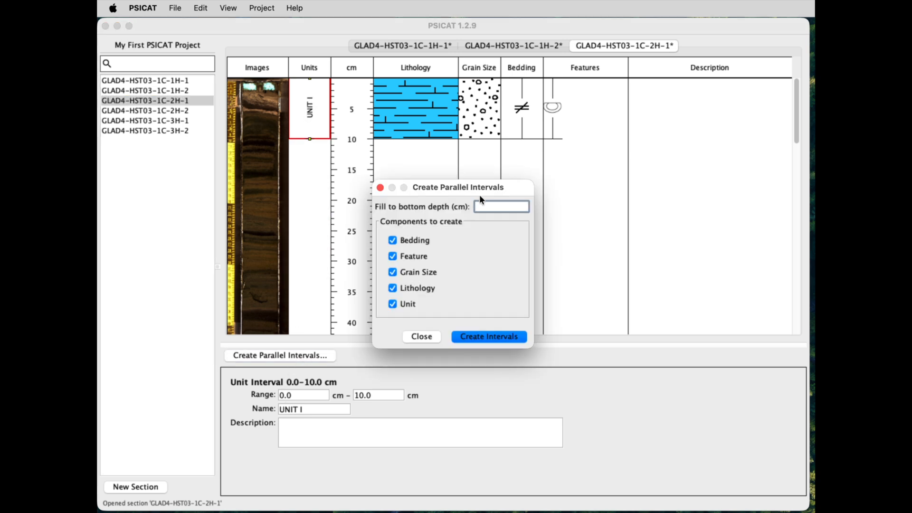
{"action": "left_click_drag", "start_coordinate": [479, 198], "coordinate": [514, 281]}
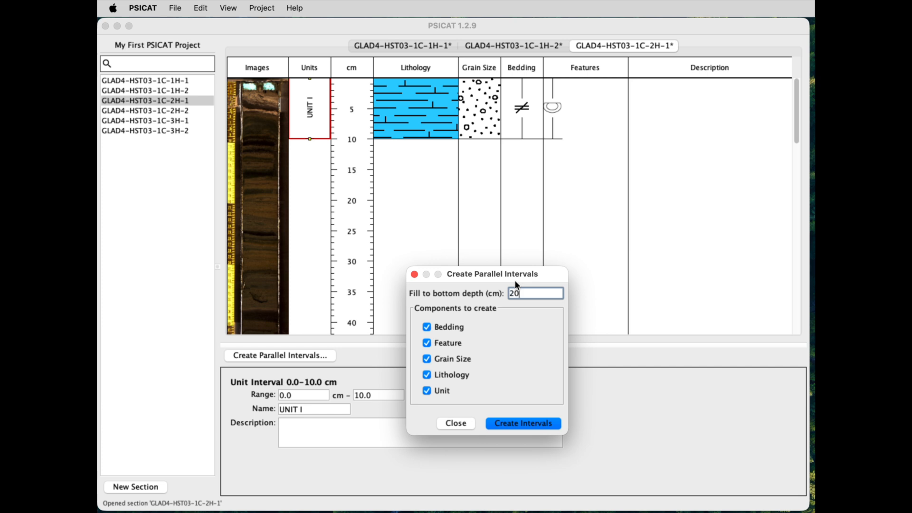
{"action": "left_click_drag", "start_coordinate": [517, 273], "coordinate": [561, 291]}
{"action": "left_click", "coordinate": [566, 443]}
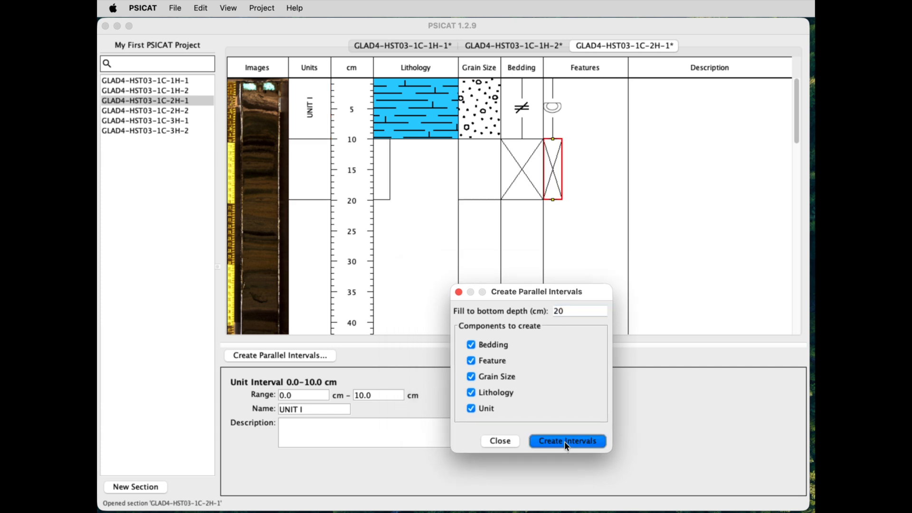
{"action": "left_click", "coordinate": [501, 441]}
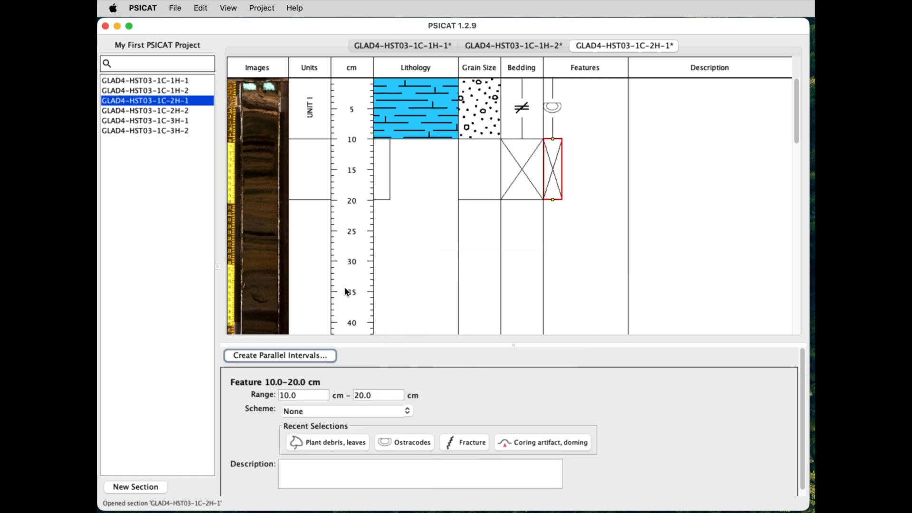
{"action": "left_click", "coordinate": [298, 180]}
{"action": "left_click", "coordinate": [379, 172]}
{"action": "left_click", "coordinate": [525, 174]}
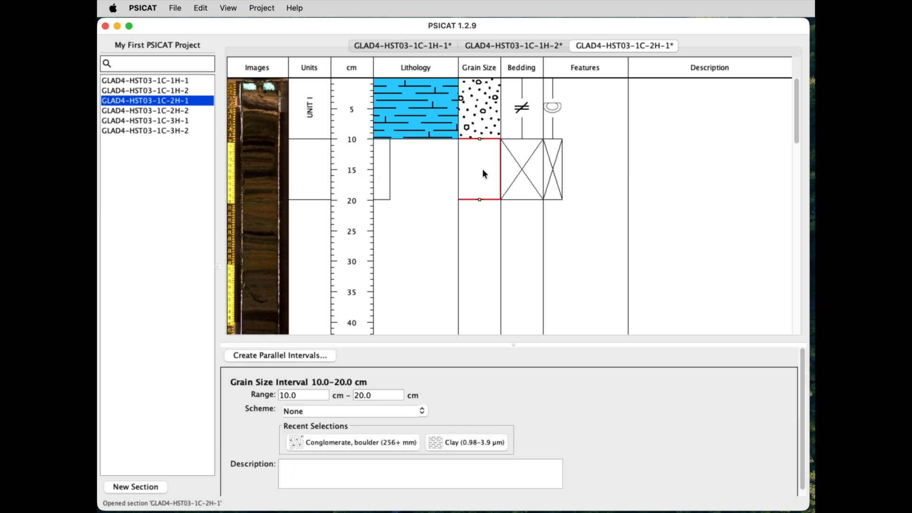
{"action": "left_click", "coordinate": [552, 175]}
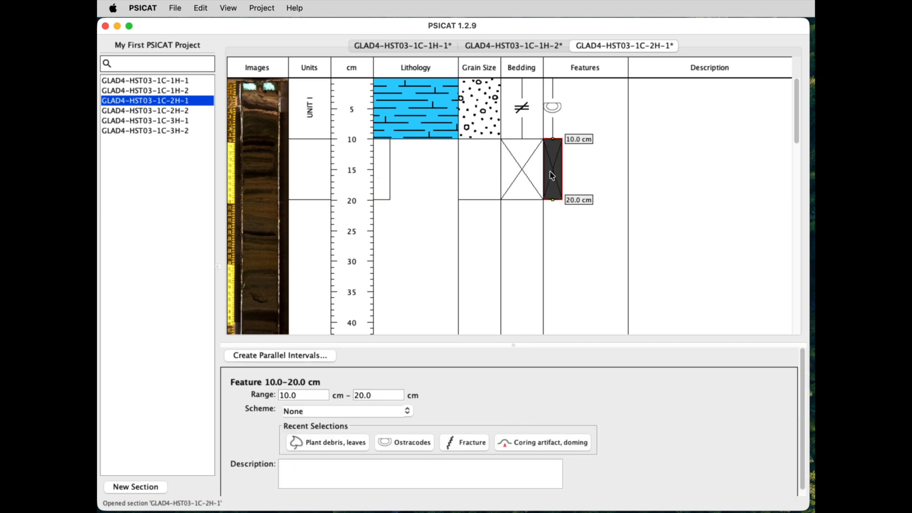
Create parallel bedding, feature, grain size, lithology and unit intervals down to 30 cm.
{"action": "left_click", "coordinate": [304, 355]}
{"action": "left_click_drag", "start_coordinate": [468, 187], "coordinate": [507, 285]}
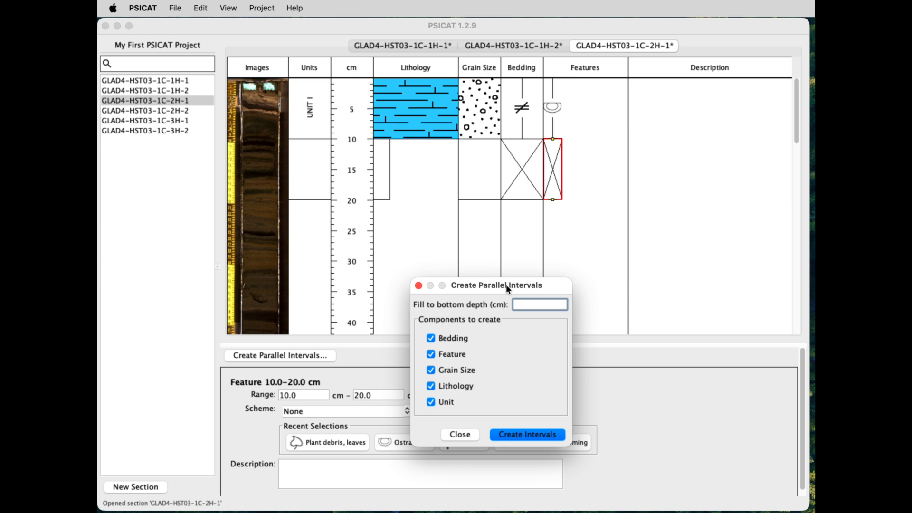
{"action": "left_click", "coordinate": [528, 435]}
{"action": "left_click_drag", "start_coordinate": [529, 291], "coordinate": [627, 330]}
Create parallel intervals down to 40 cm for bedding and unit only, excluding feature, grain size and lithology, and check the new intervals.
{"action": "left_click", "coordinate": [530, 425]}
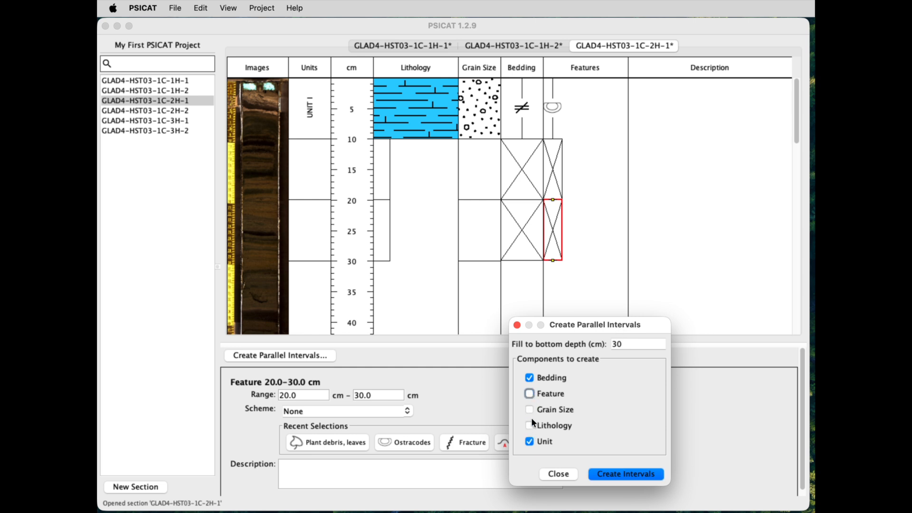
{"action": "left_click", "coordinate": [629, 343]}
{"action": "key", "text": "BackSpace"}
{"action": "key", "text": "BackSpace"}
{"action": "type", "text": "40"}
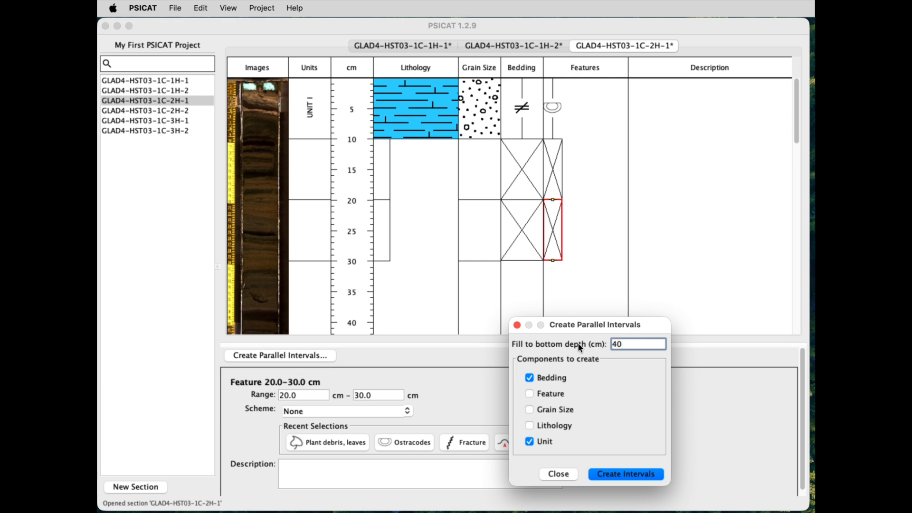
{"action": "left_click", "coordinate": [644, 477]}
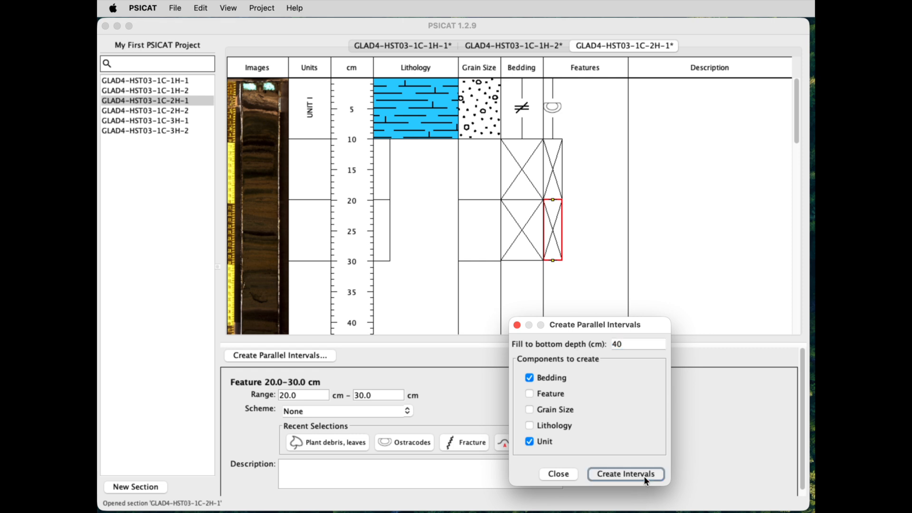
{"action": "left_click", "coordinate": [560, 475]}
{"action": "left_click", "coordinate": [317, 303]}
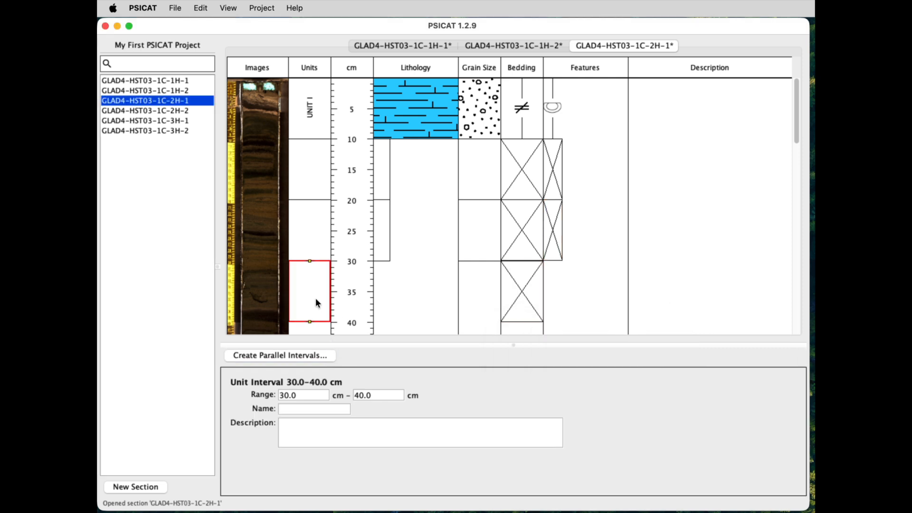
{"action": "left_click", "coordinate": [525, 293]}
Create parallel bedding, feature, grain size, lithology and unit intervals down to 50 cm, continuing despite the differing component bases.
{"action": "key", "text": "super+minus"}
{"action": "key", "text": "super+minus"}
{"action": "key", "text": "super+minus"}
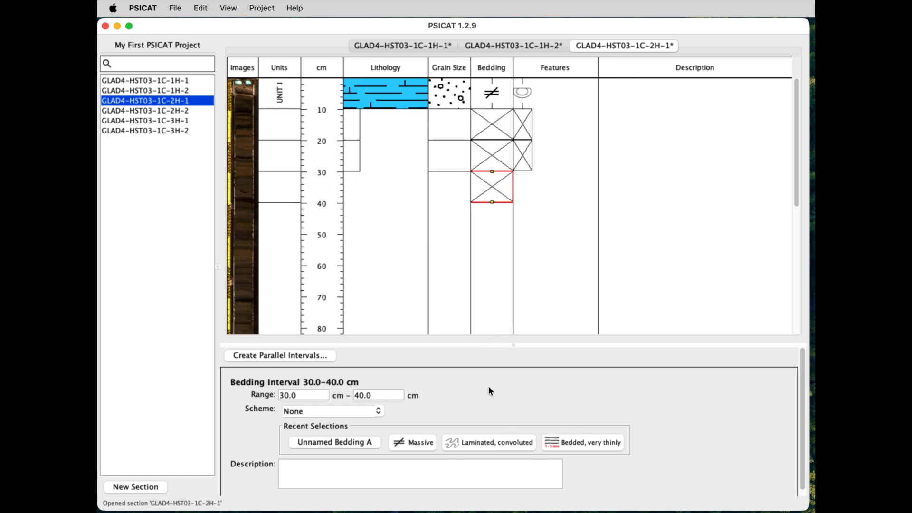
{"action": "left_click", "coordinate": [304, 355]}
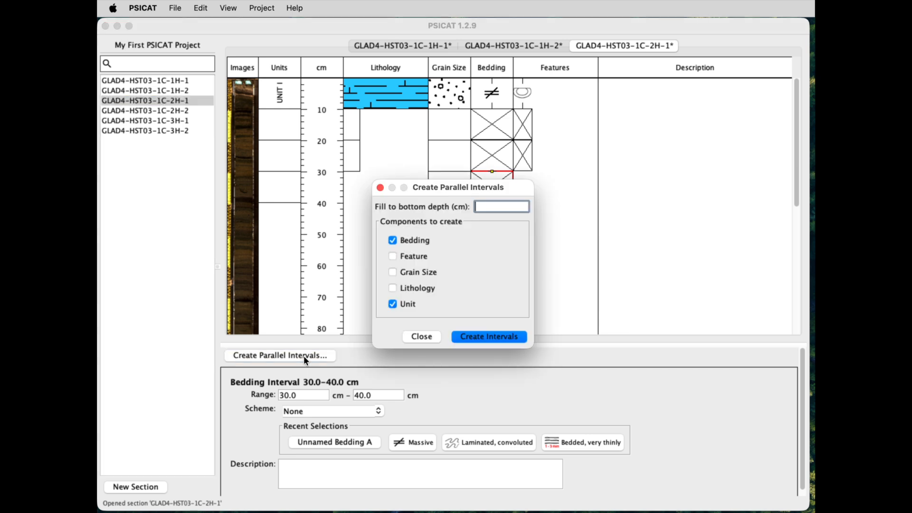
{"action": "left_click_drag", "start_coordinate": [491, 190], "coordinate": [563, 347]}
{"action": "left_click", "coordinate": [464, 414]}
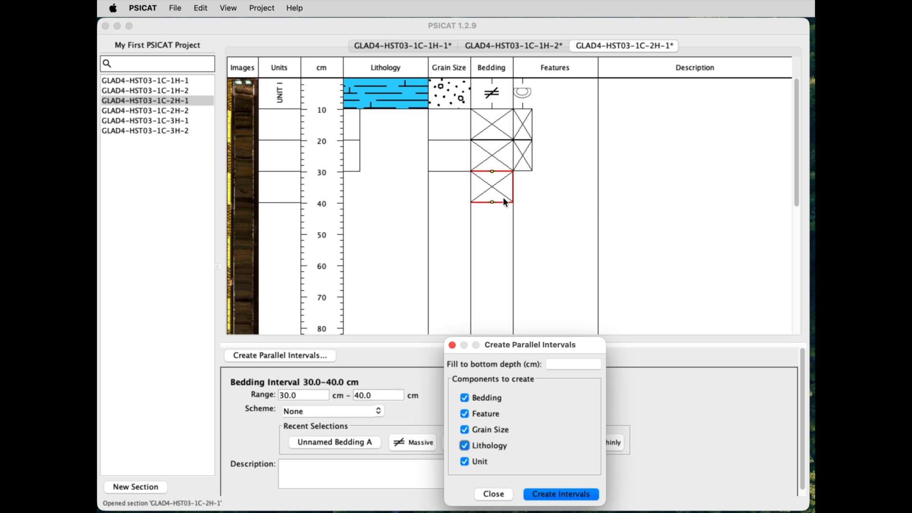
{"action": "left_click", "coordinate": [558, 365]}
{"action": "type", "text": "50"}
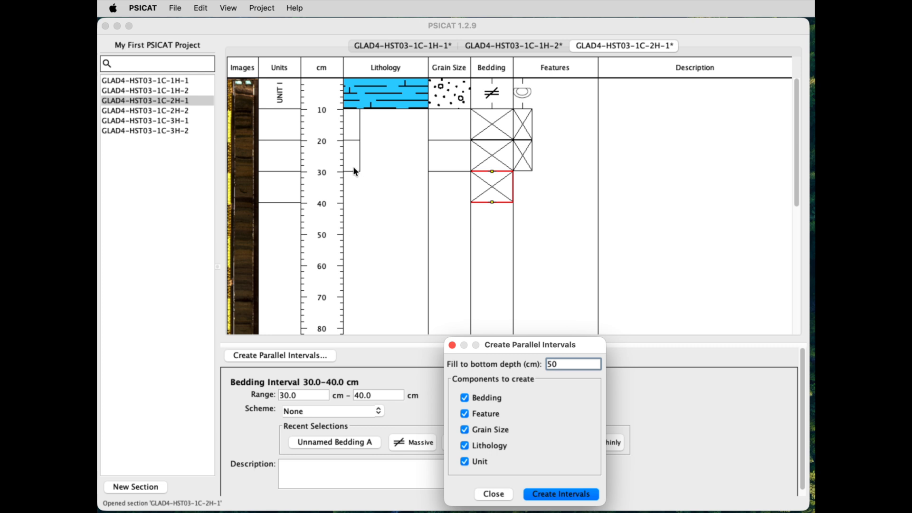
{"action": "left_click", "coordinate": [556, 497]}
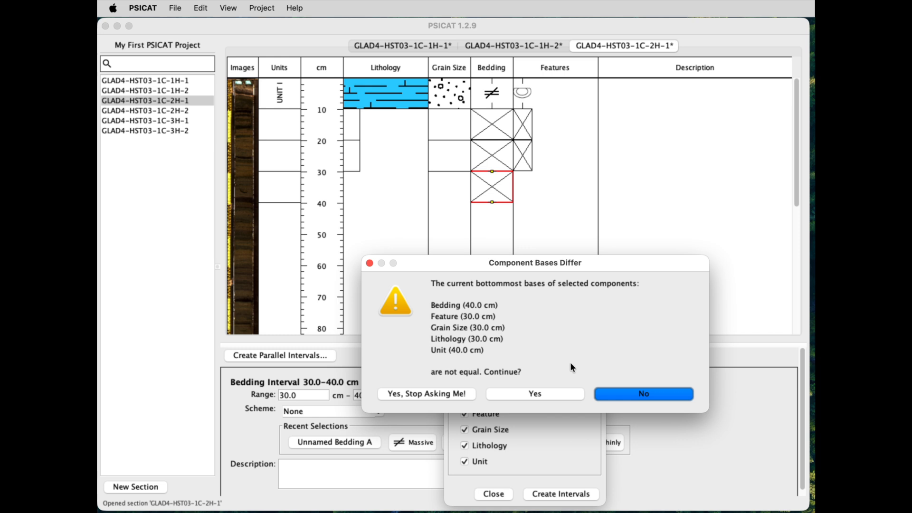
{"action": "left_click", "coordinate": [538, 394]}
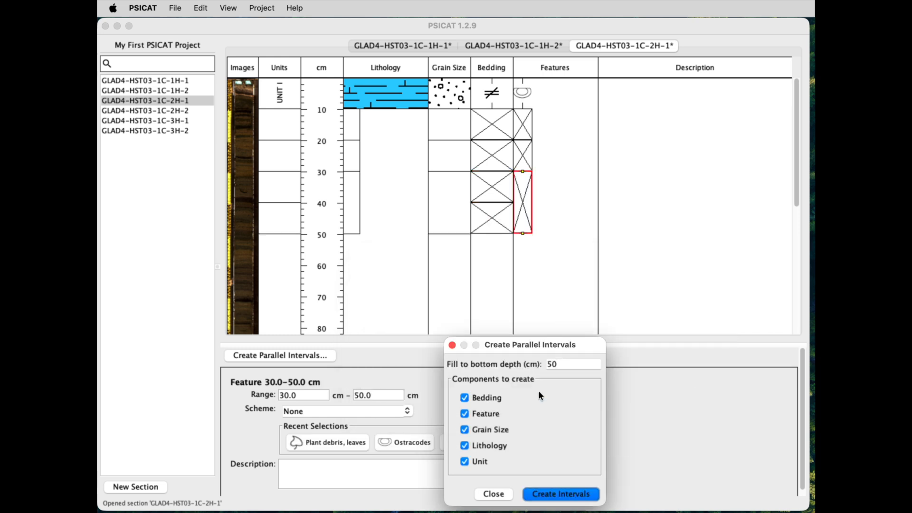
{"action": "left_click", "coordinate": [494, 494]}
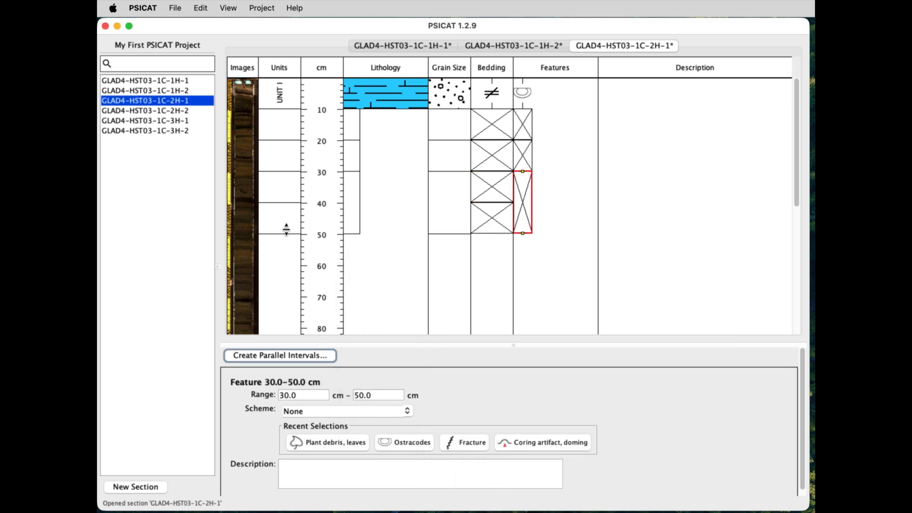
Inspect the range of each unit, lithology, grain size, feature and bedding interval that ends at 50 cm.
{"action": "left_click", "coordinate": [282, 229]}
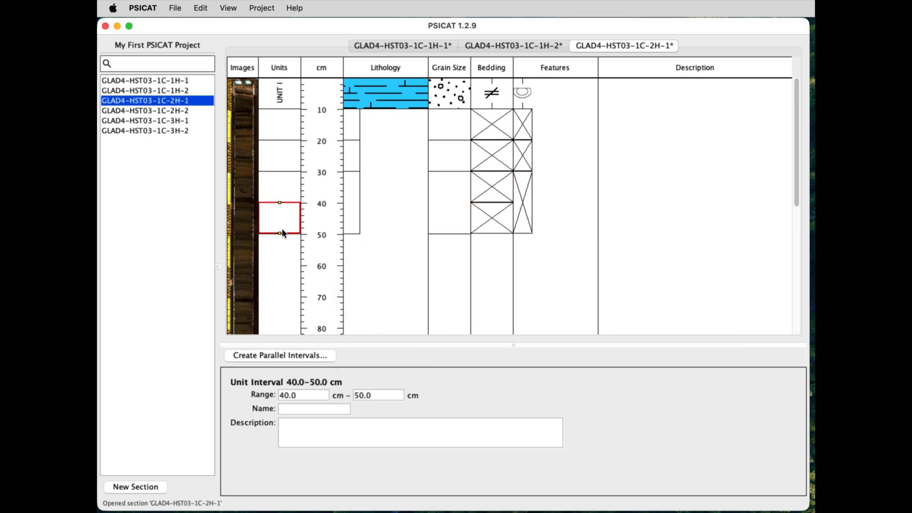
{"action": "left_click", "coordinate": [350, 201]}
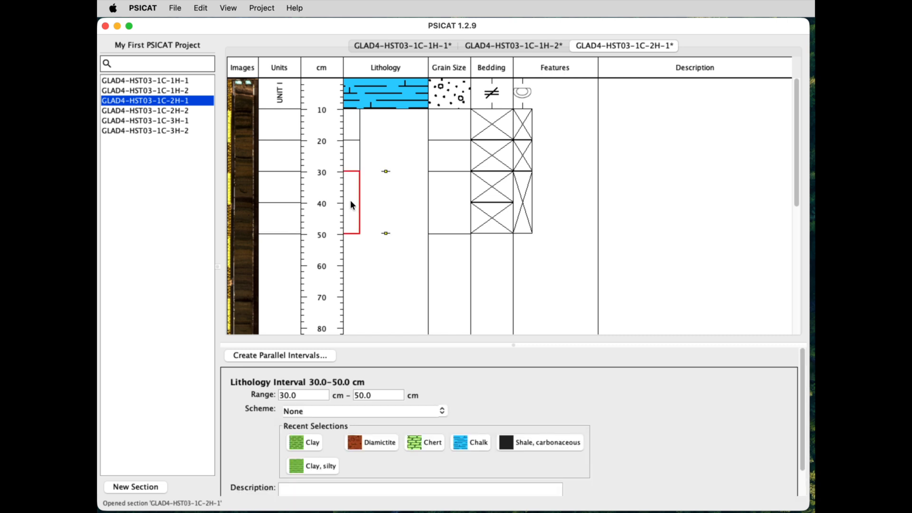
{"action": "left_click", "coordinate": [450, 207]}
{"action": "left_click", "coordinate": [524, 208]}
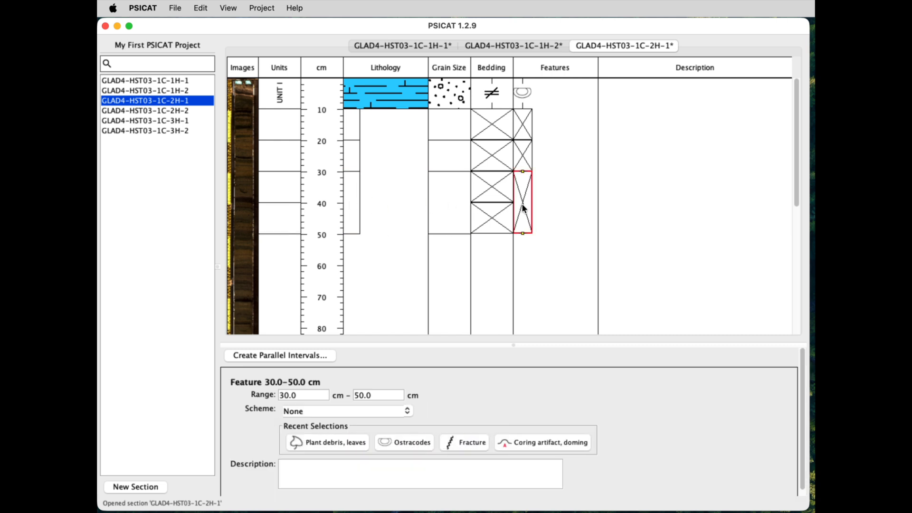
{"action": "left_click", "coordinate": [494, 219]}
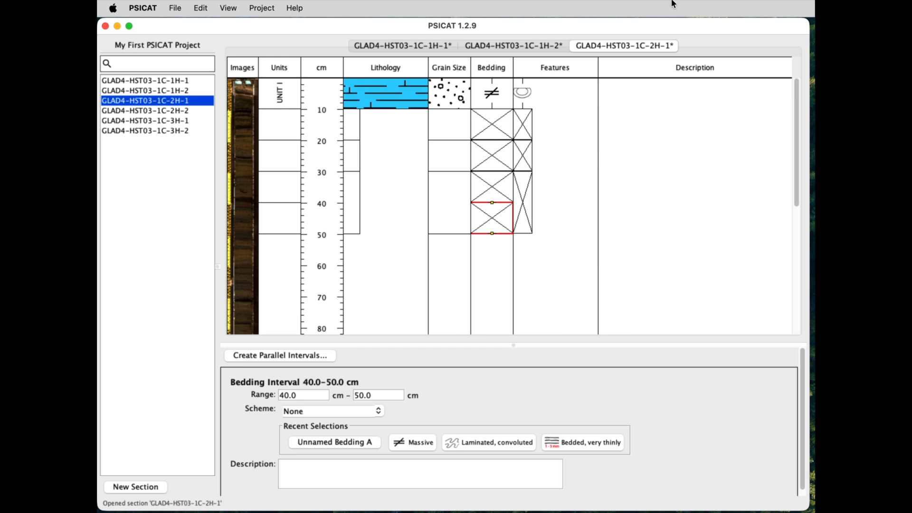
{"action": "left_click", "coordinate": [687, 426]}
Review the open sections GLAD4-HST03-1C-1H-1, 1H-2 and 2H-1 for unsaved changes.
{"action": "left_click", "coordinate": [423, 44]}
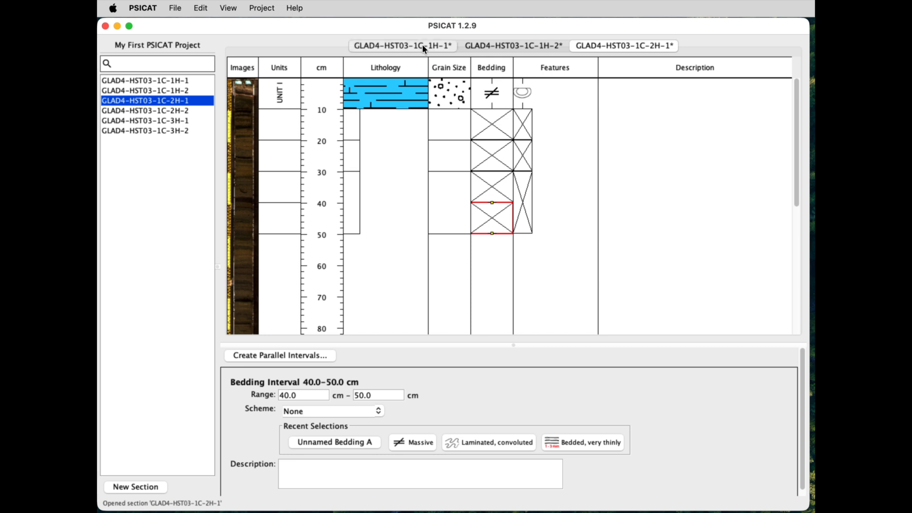
{"action": "left_click", "coordinate": [505, 44]}
{"action": "left_click", "coordinate": [598, 44]}
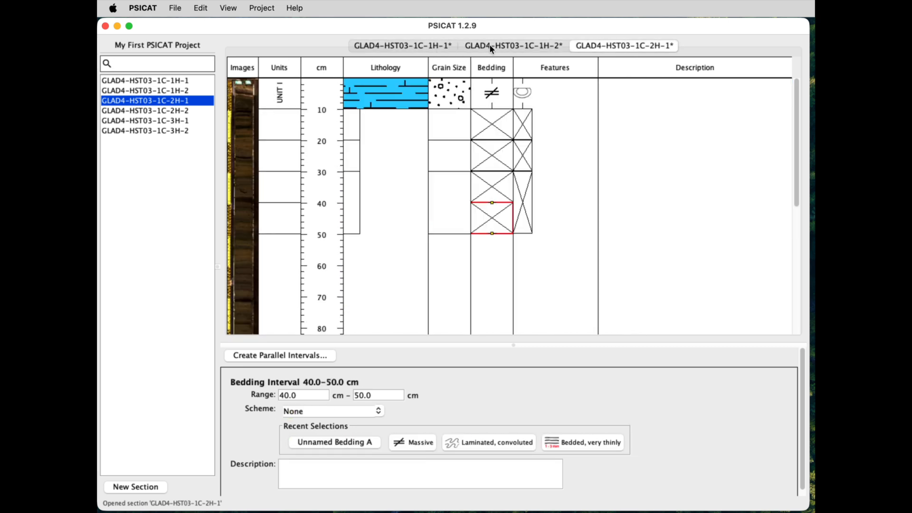
{"action": "left_click", "coordinate": [490, 46]}
{"action": "left_click", "coordinate": [600, 47]}
{"action": "left_click", "coordinate": [436, 43]}
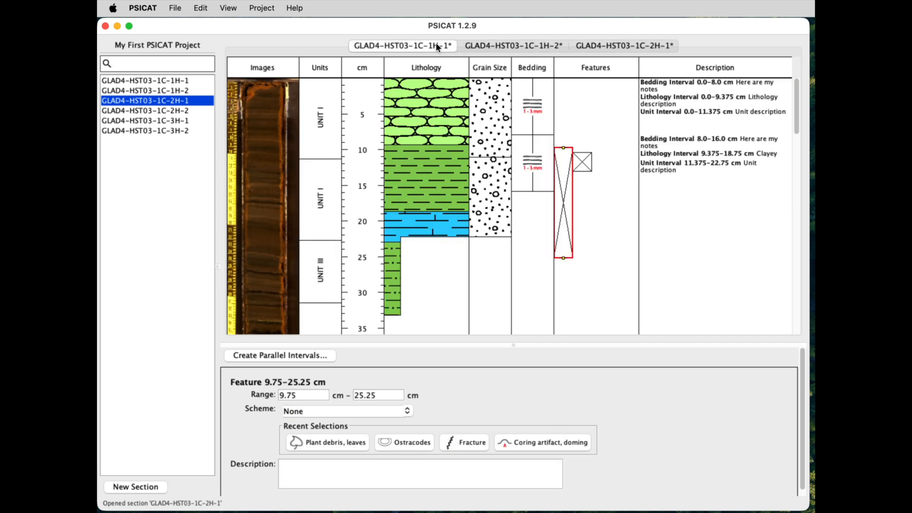
{"action": "left_click", "coordinate": [587, 44]}
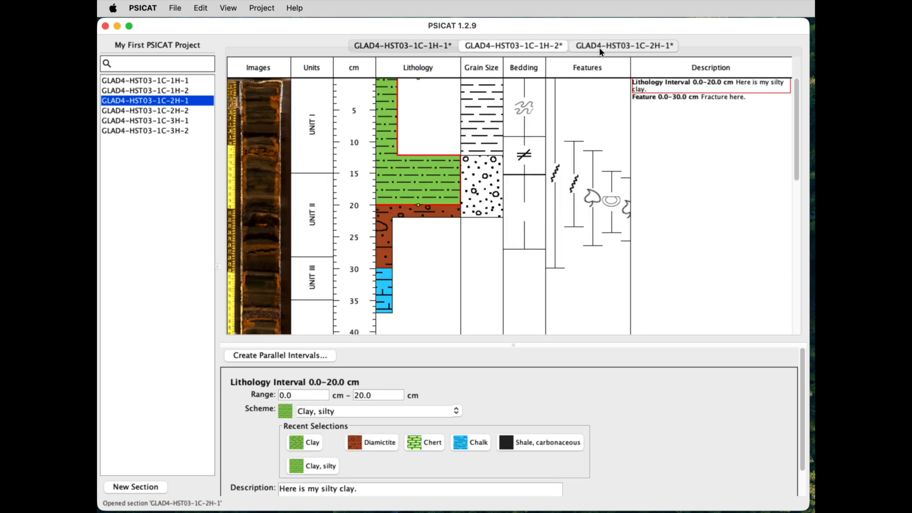
{"action": "left_click", "coordinate": [440, 44]}
{"action": "left_click", "coordinate": [430, 44]}
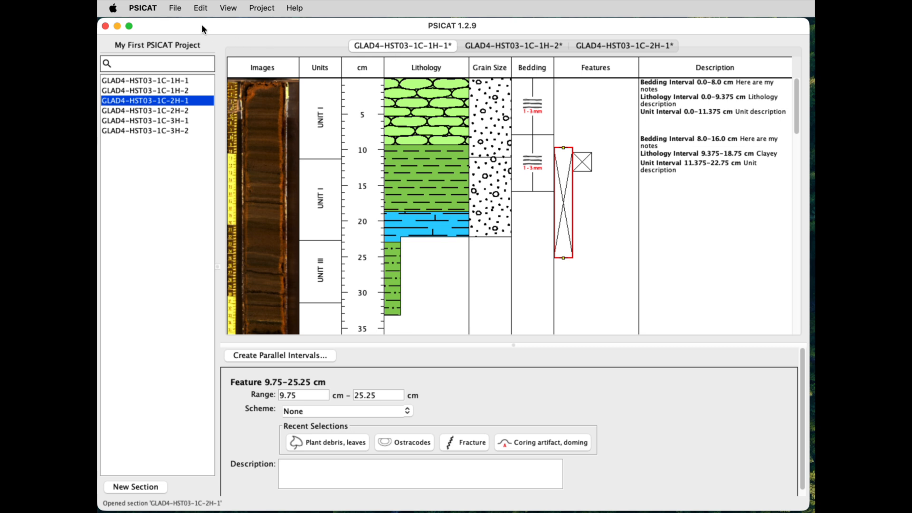
Save only the section GLAD4-HST03-1C-1H-1.
{"action": "left_click", "coordinate": [179, 9]}
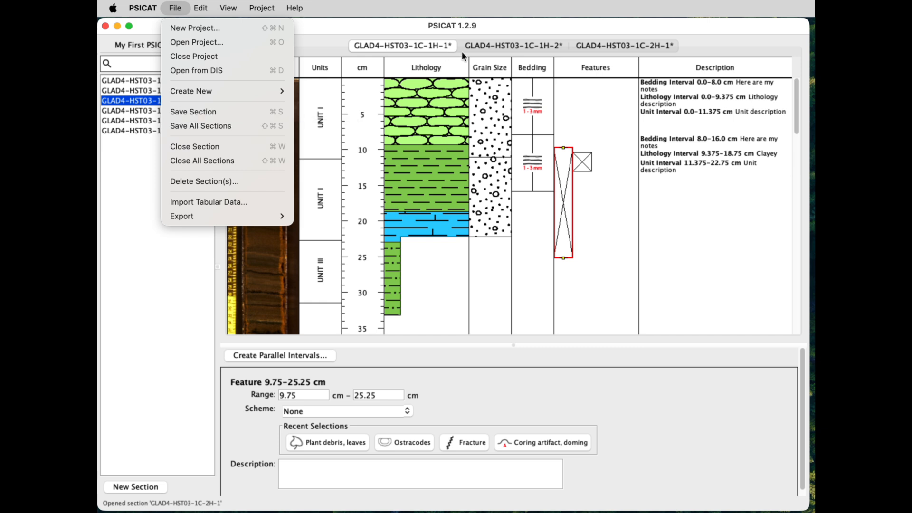
{"action": "left_click", "coordinate": [201, 128]}
{"action": "left_click", "coordinate": [192, 6]}
{"action": "mouse_move", "coordinate": [175, 6]}
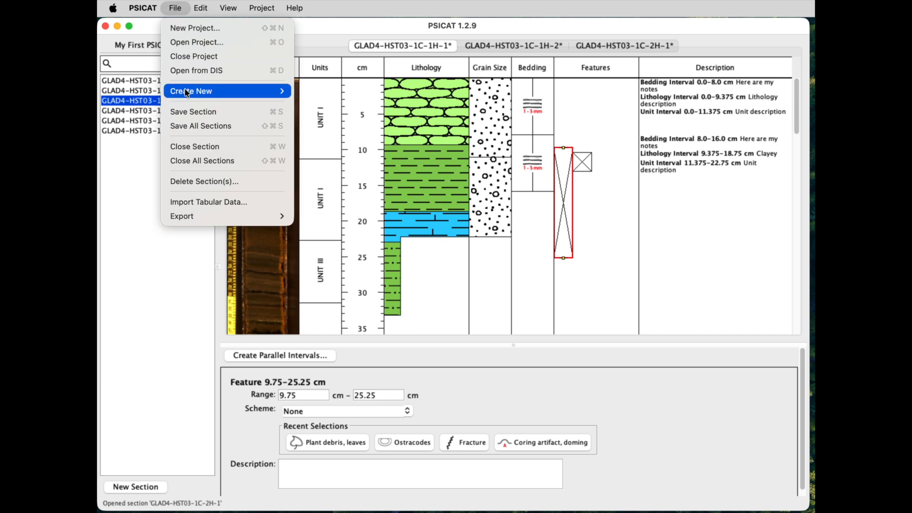
{"action": "left_click", "coordinate": [190, 113]}
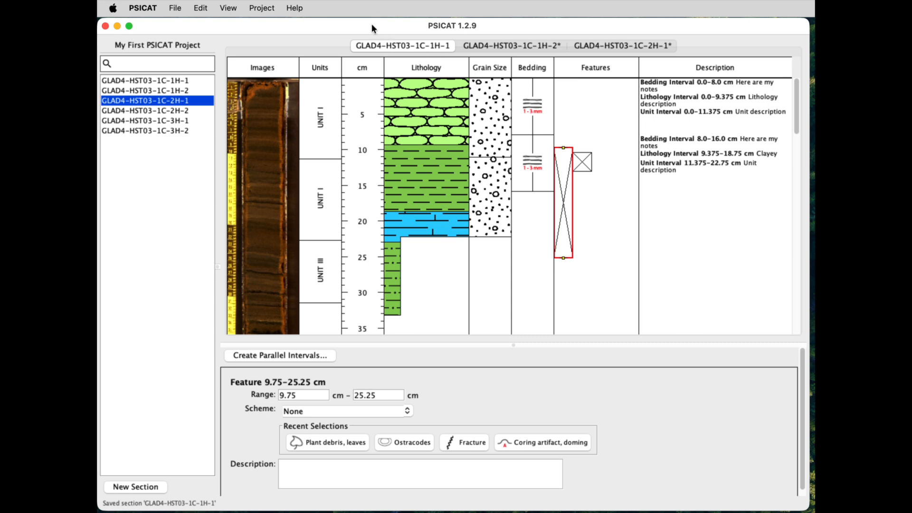
Close the section GLAD4-HST03-1C-1H-1 and reopen it from the project's section list.
{"action": "key", "text": "super+w"}
{"action": "left_click", "coordinate": [173, 82]}
{"action": "double_click", "coordinate": [173, 81]}
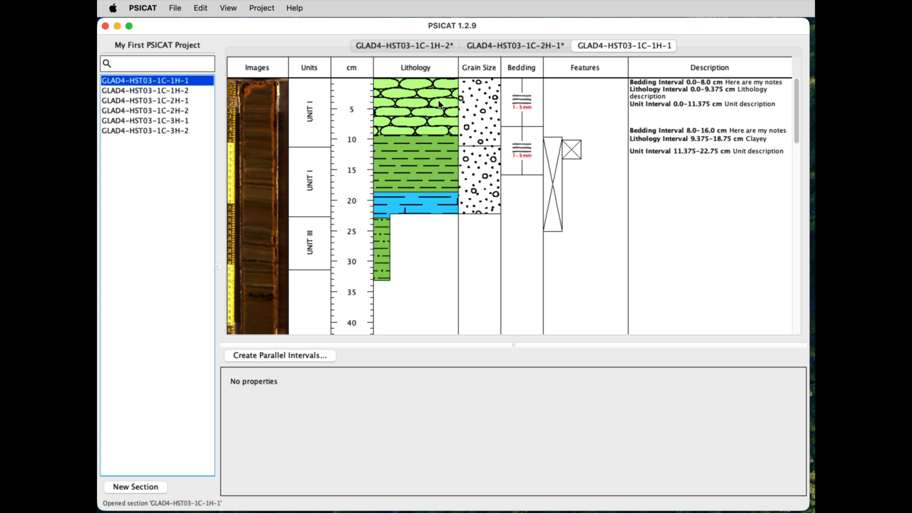
Save all open sections and check GLAD4-HST03-1C-2H-1 and GLAD4-HST03-1C-1H-2.
{"action": "left_click", "coordinate": [520, 46]}
{"action": "left_click", "coordinate": [421, 47]}
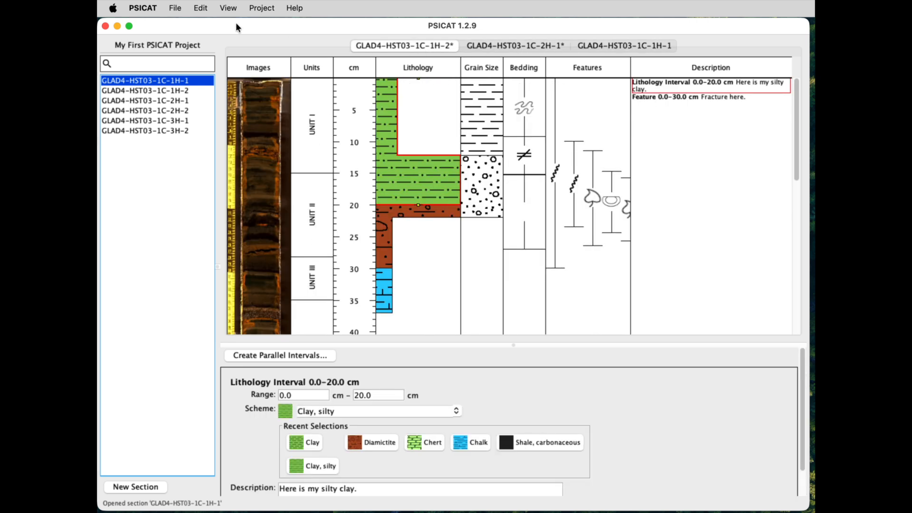
{"action": "left_click", "coordinate": [175, 8]}
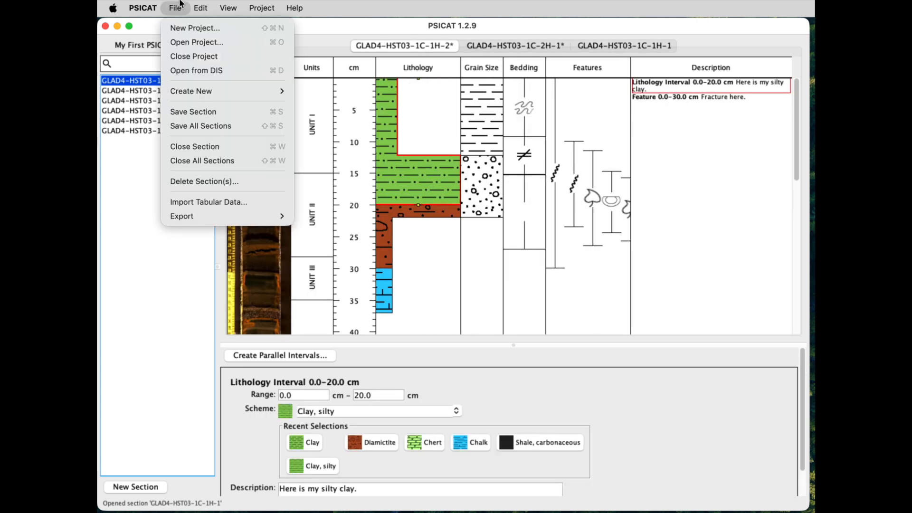
{"action": "left_click", "coordinate": [215, 127]}
{"action": "left_click", "coordinate": [480, 47]}
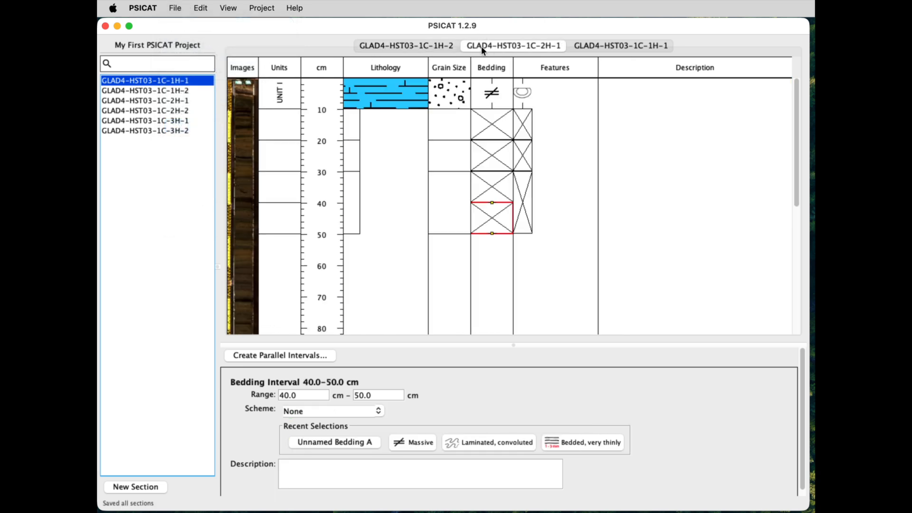
{"action": "left_click", "coordinate": [422, 47]}
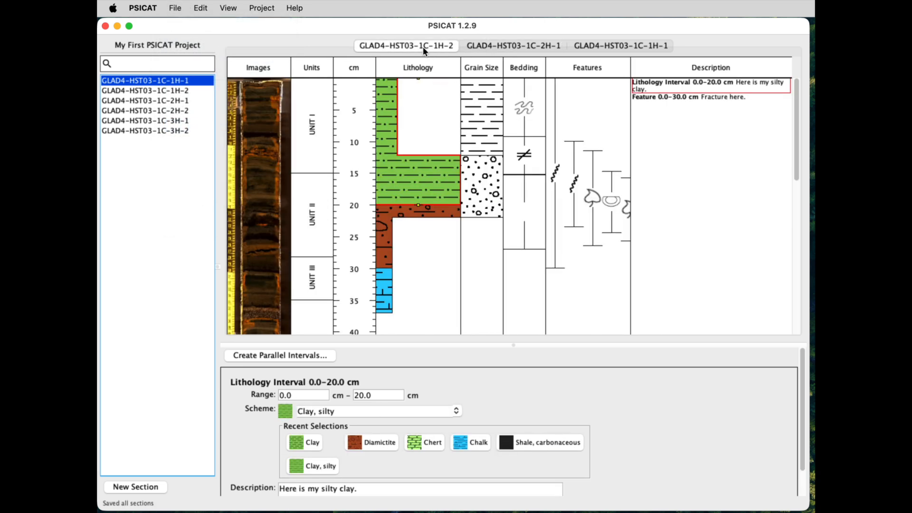
Close all three open sections and reopen GLAD4-HST03-1C-1H-1 from the section list.
{"action": "key", "text": "super+w"}
{"action": "key", "text": "super+w"}
{"action": "key", "text": "super+w"}
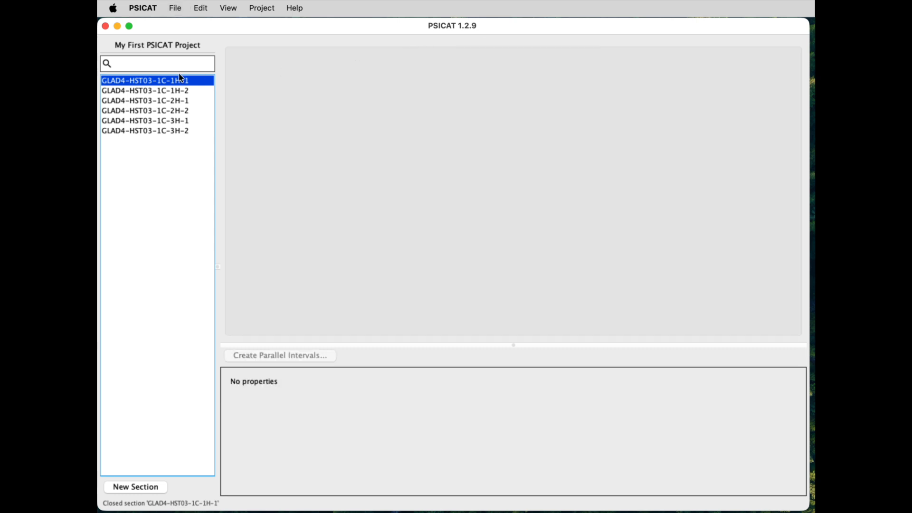
{"action": "double_click", "coordinate": [152, 83]}
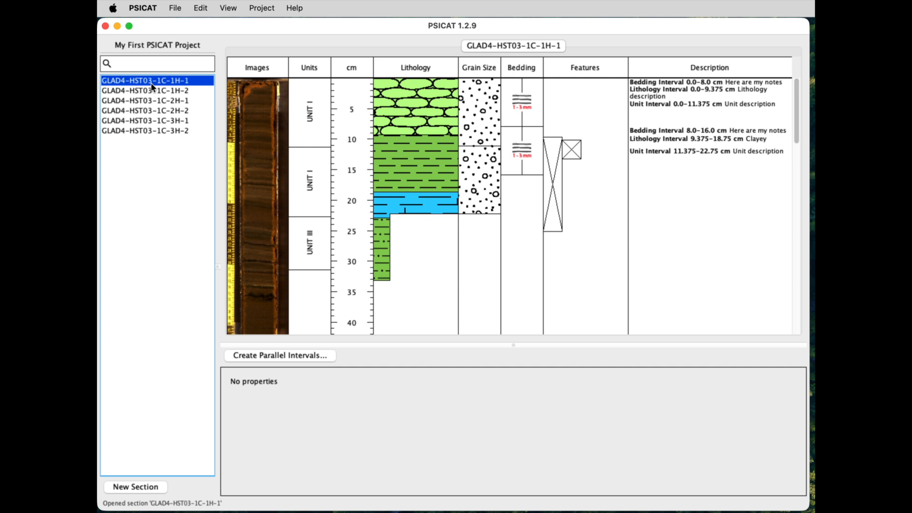